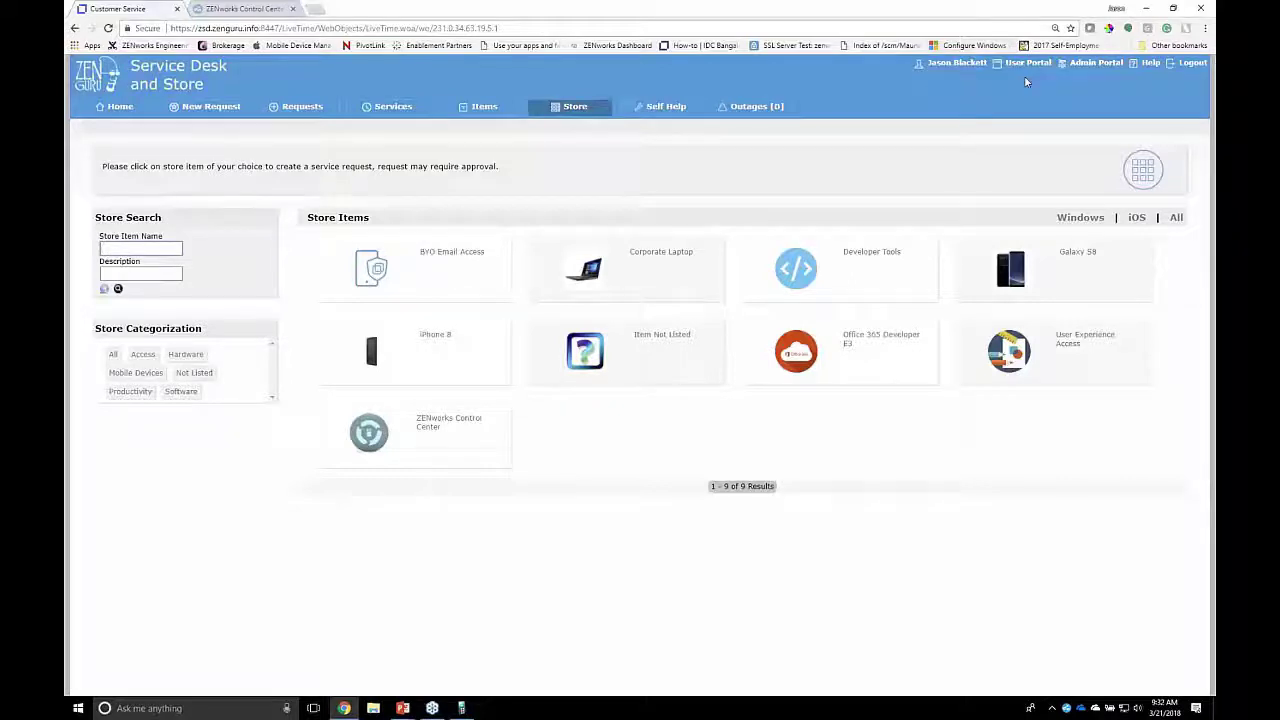
Step: Switch from the customer Store page to the Service Manager home dashboard via User Portal
{"action": "left_click", "coordinate": [1022, 63]}
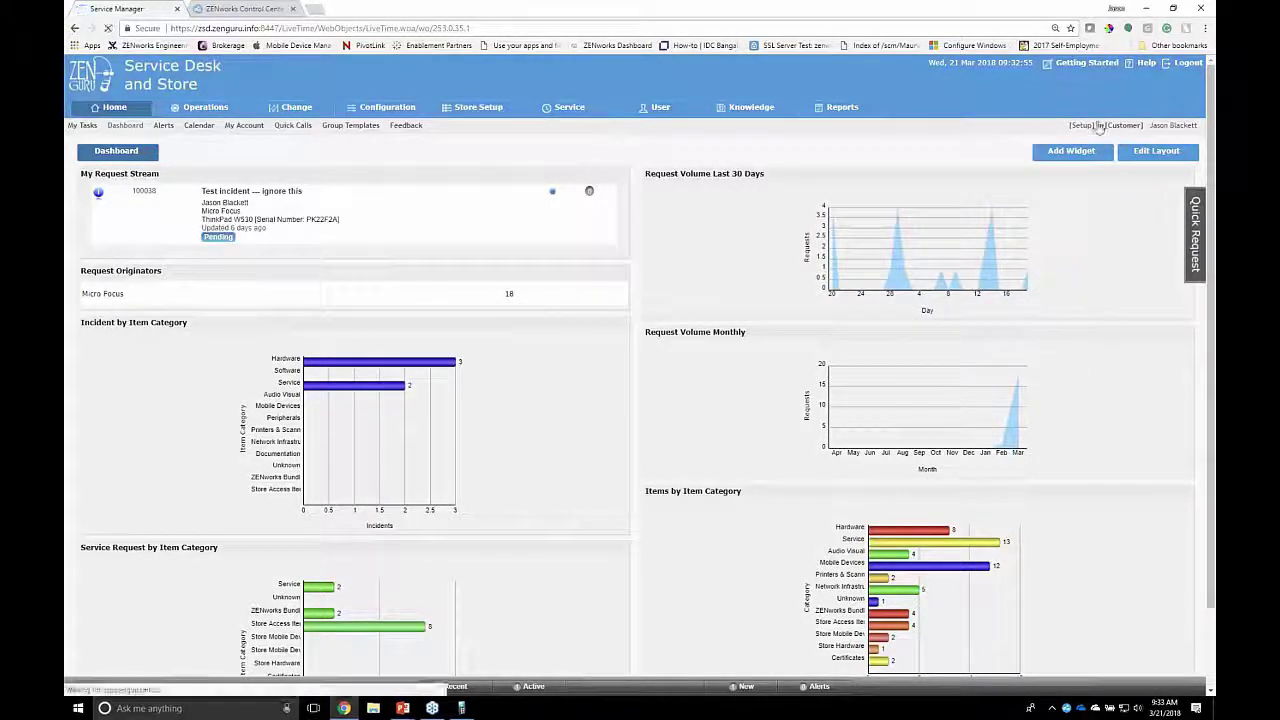
Step: Enter the administration Setup area and go to the LDAP directory configuration
{"action": "left_click", "coordinate": [1088, 125]}
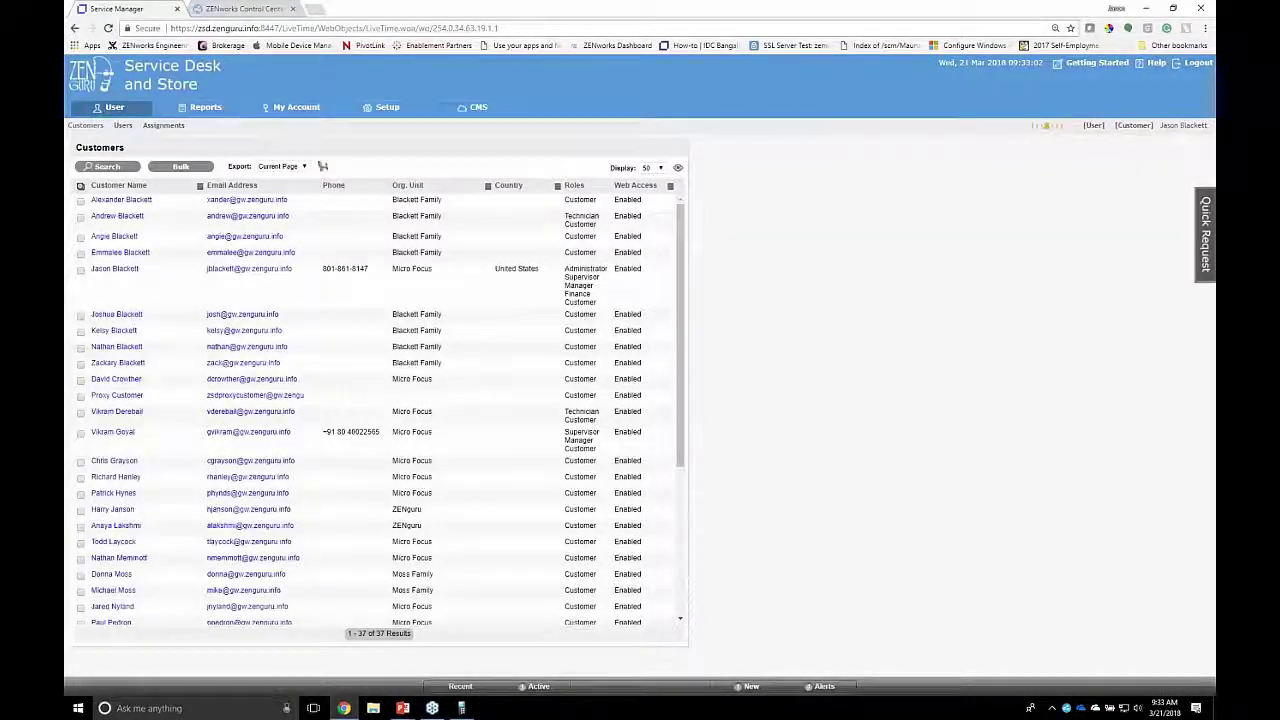
{"action": "left_click", "coordinate": [388, 121]}
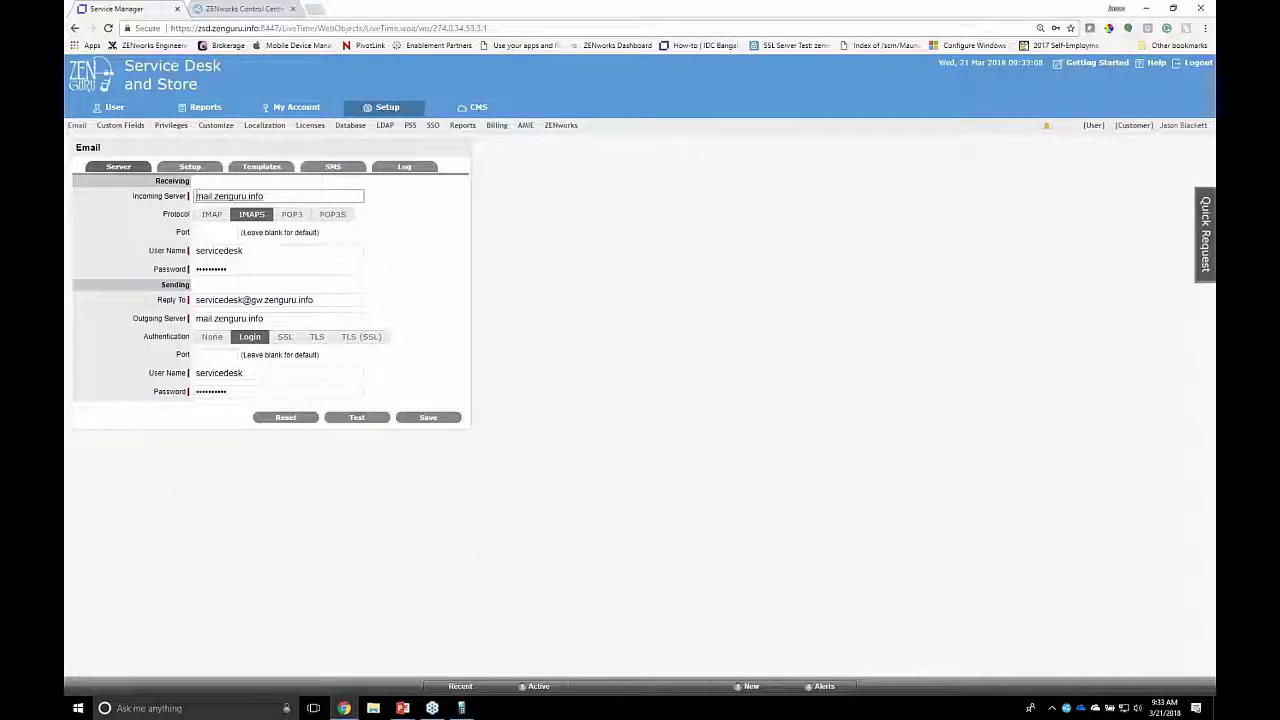
{"action": "left_click", "coordinate": [384, 126]}
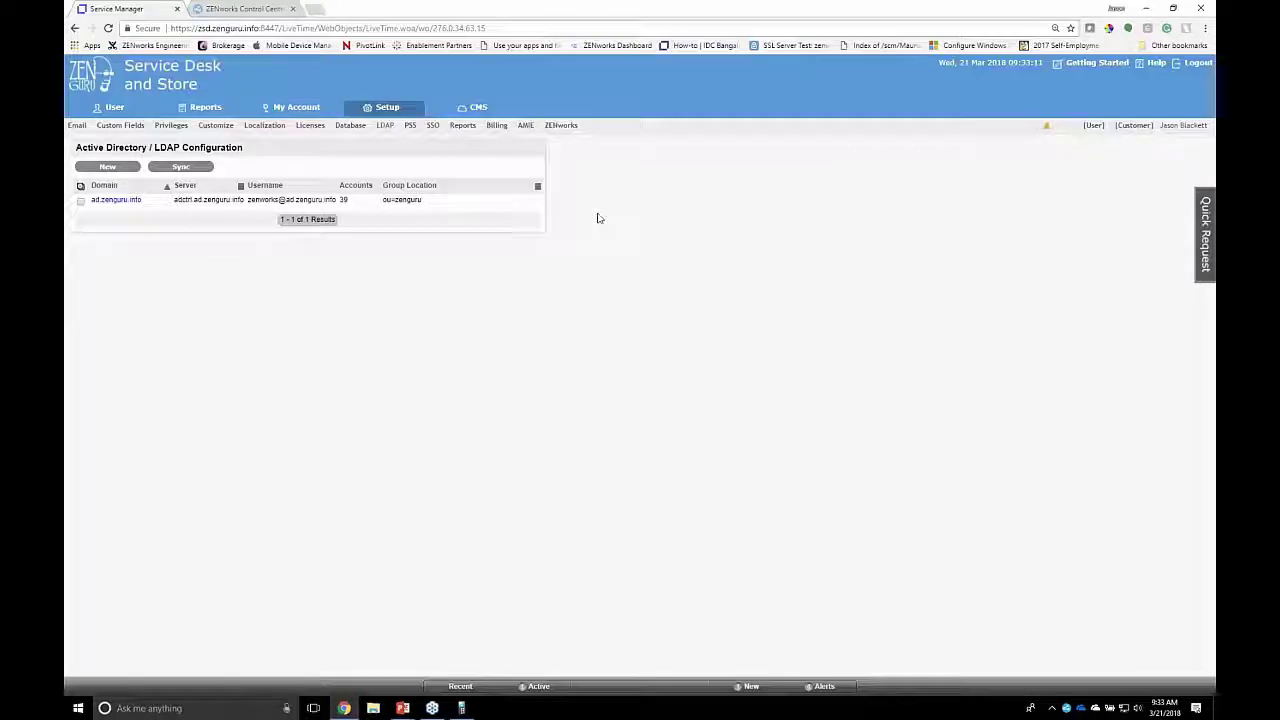
Step: Open the ad.zenguru.info server settings, highlight its Group Admin DN, then switch to the remote AD console
{"action": "left_click", "coordinate": [114, 200]}
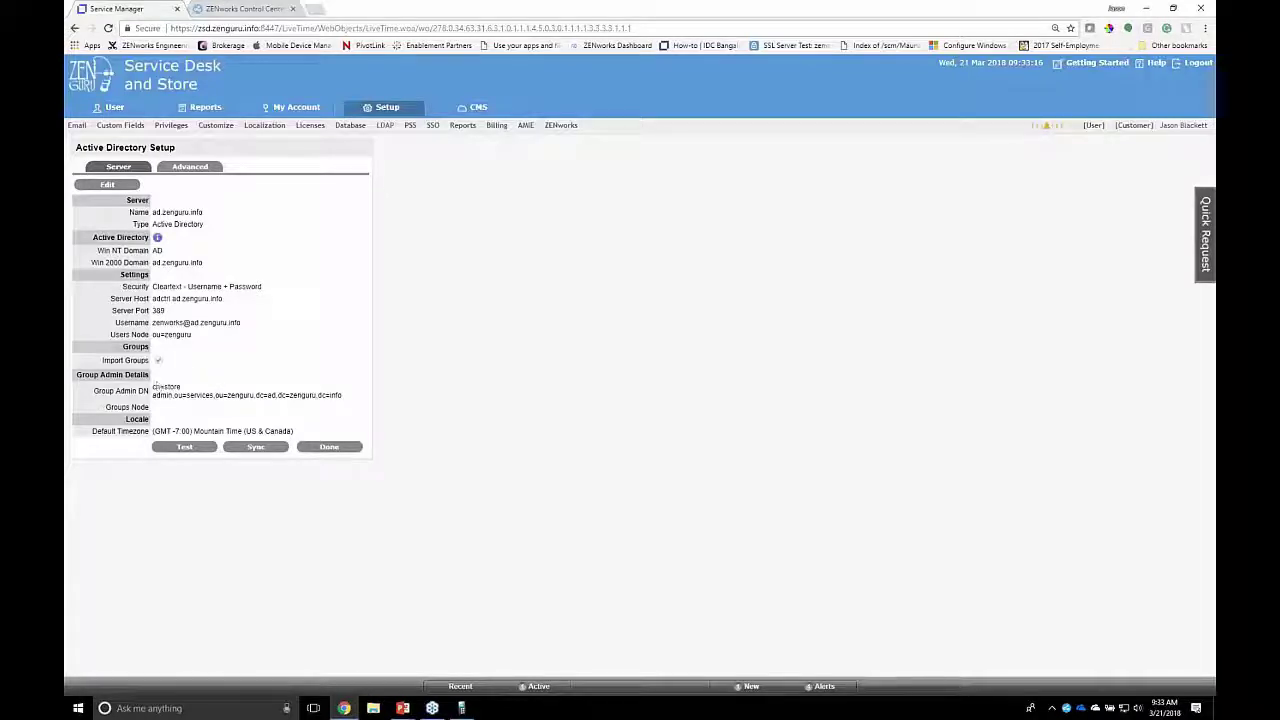
{"action": "left_click_drag", "start_coordinate": [154, 386], "coordinate": [342, 396]}
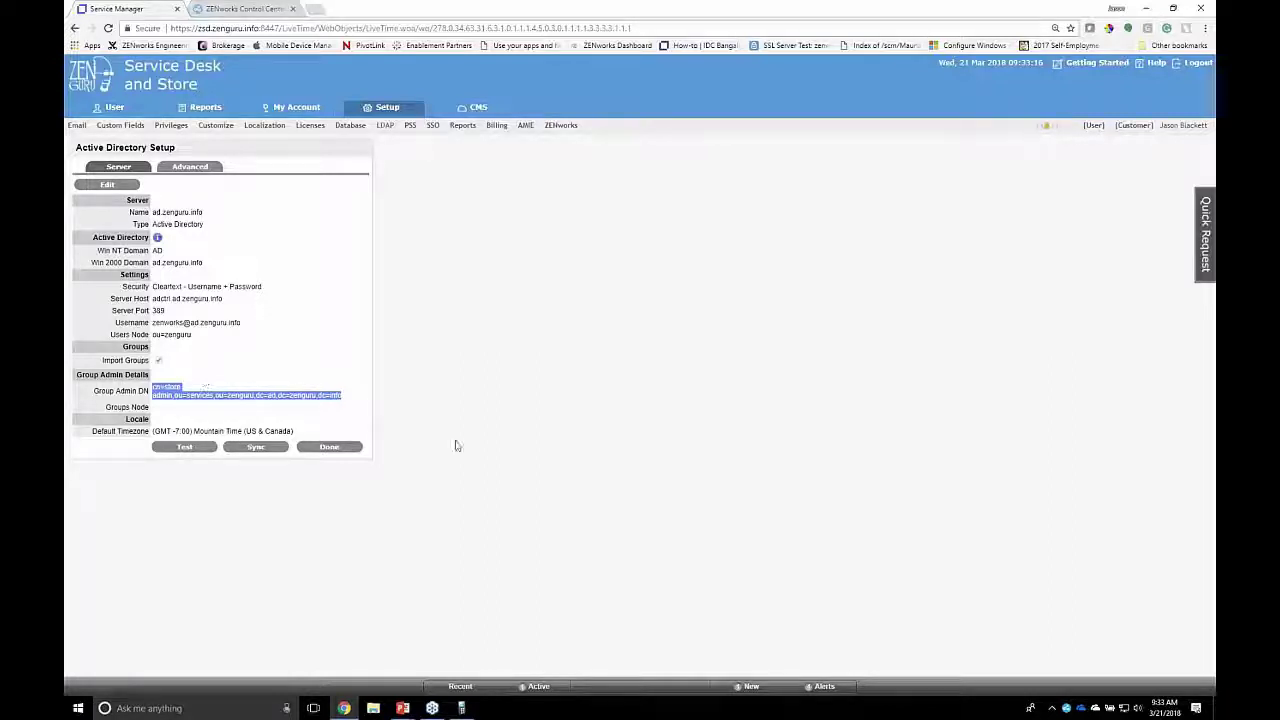
{"action": "left_click", "coordinate": [466, 696]}
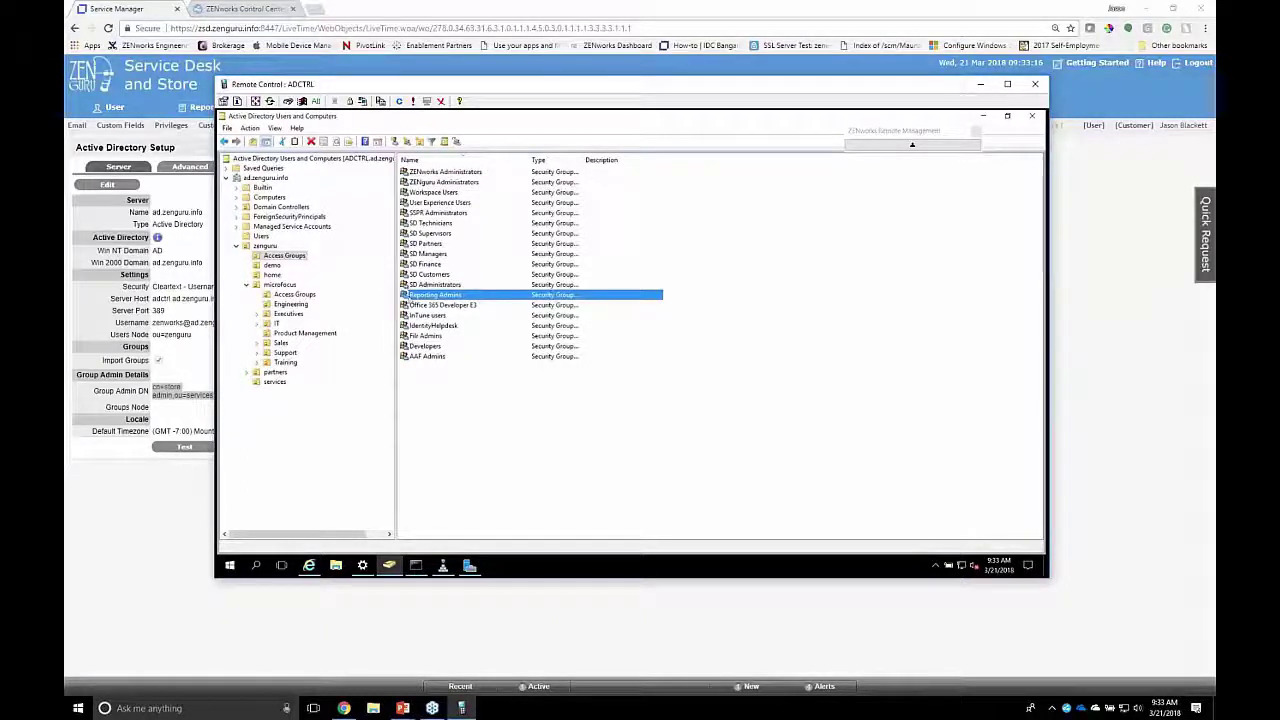
Step: Start delegating control of Access Groups and add the Store Admin account ('store') as delegate
{"action": "right_click", "coordinate": [288, 259]}
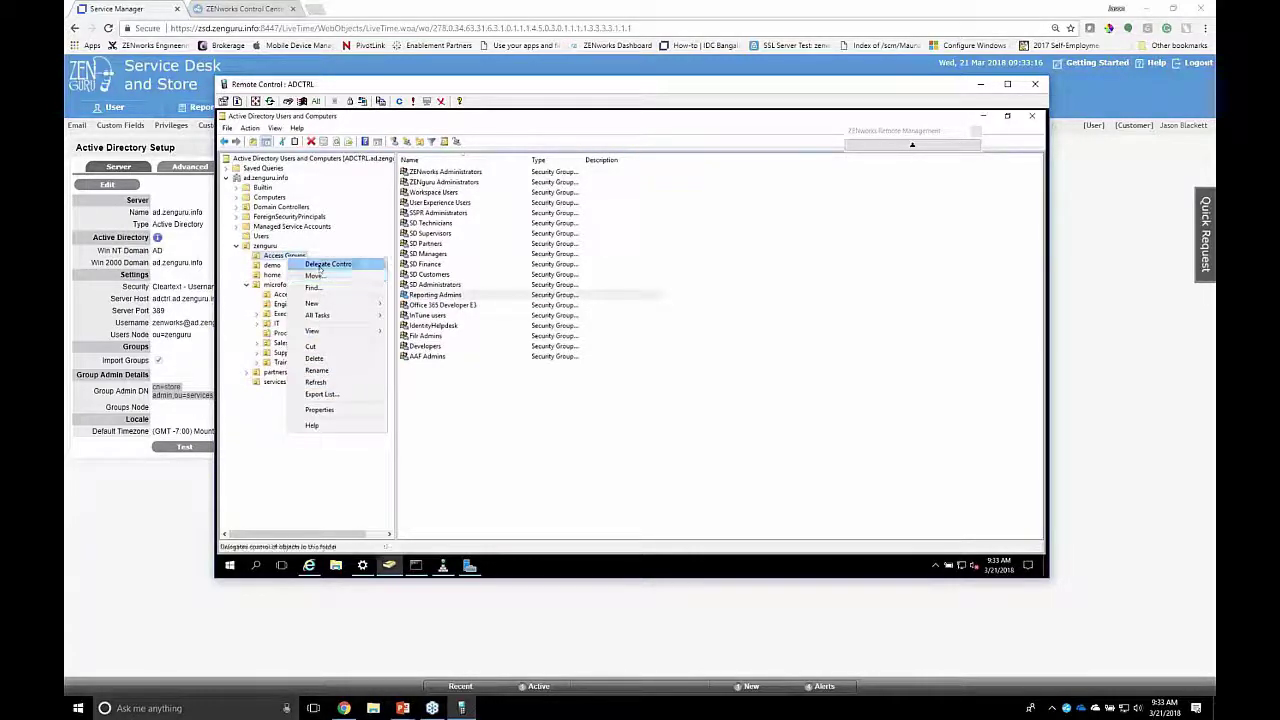
{"action": "left_click", "coordinate": [320, 264]}
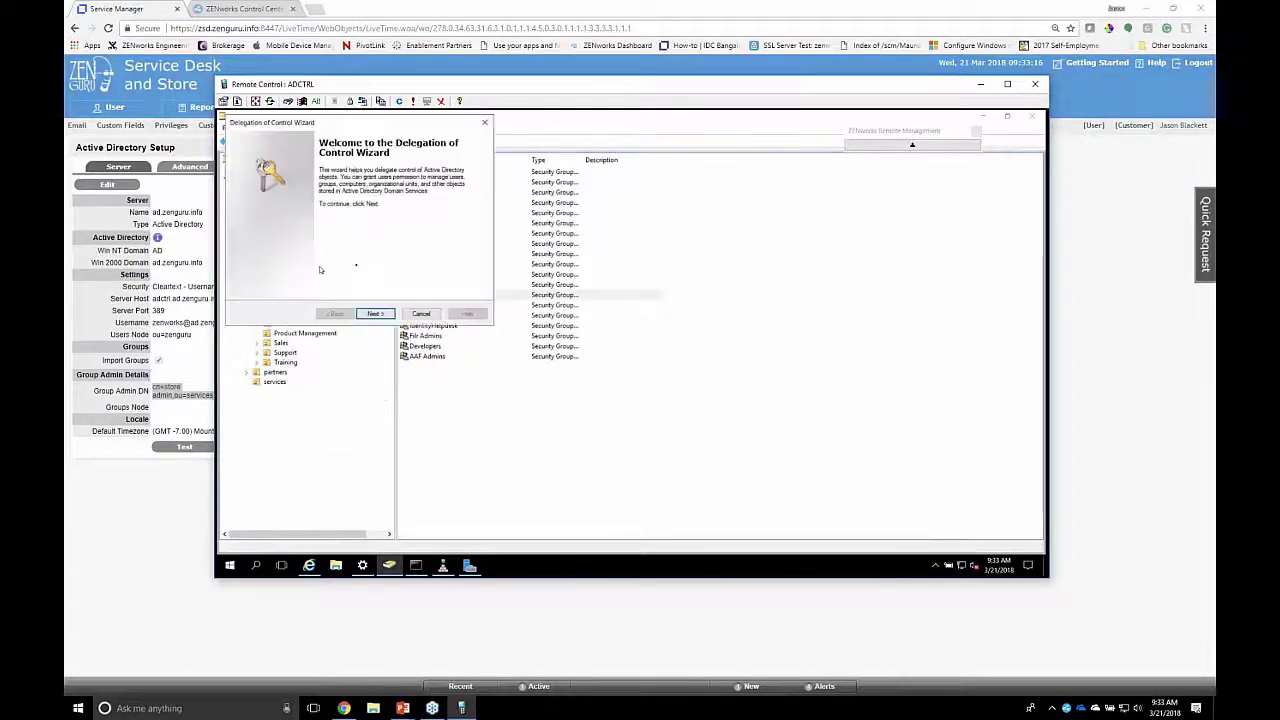
{"action": "left_click", "coordinate": [375, 315]}
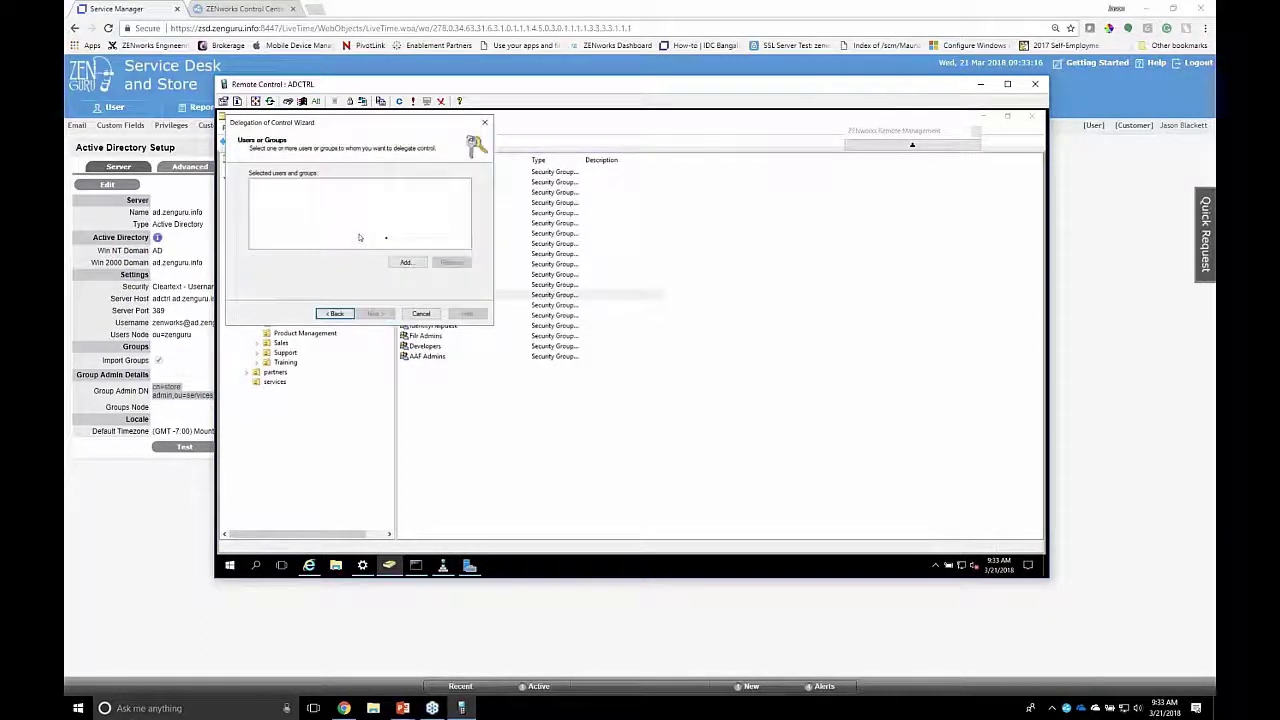
{"action": "left_click", "coordinate": [406, 262]}
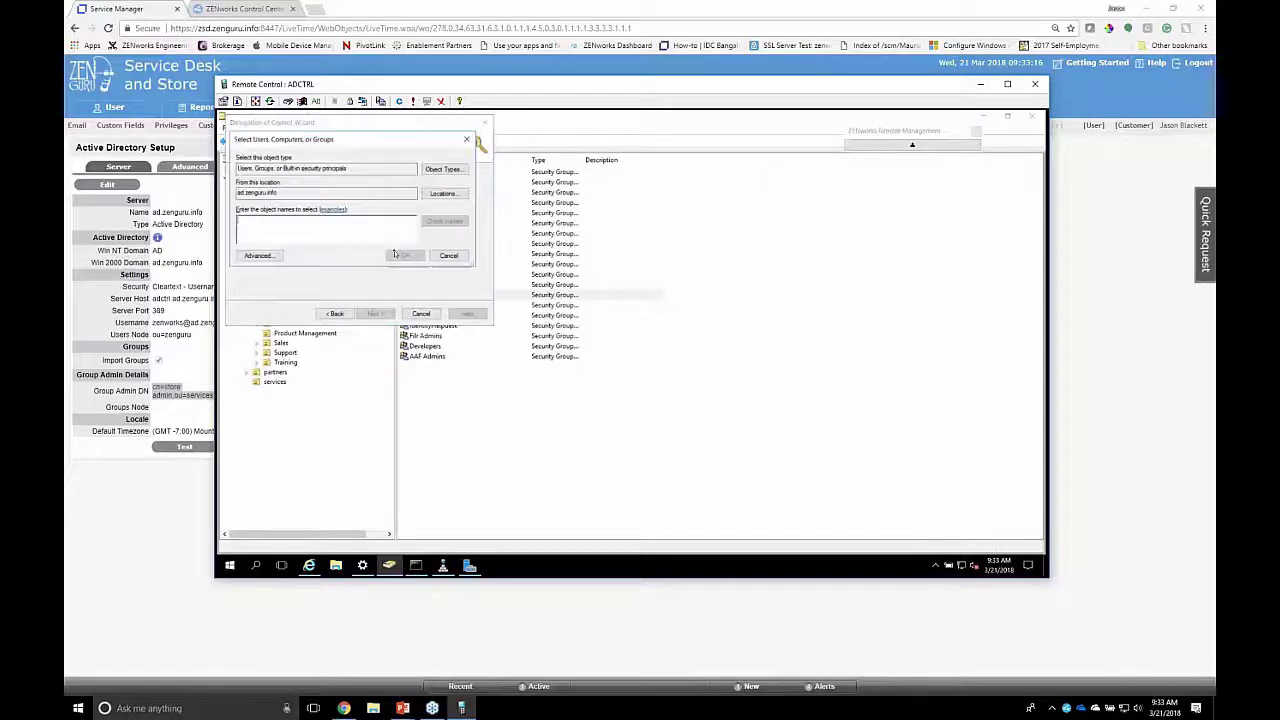
{"action": "type", "text": "store"}
{"action": "left_click", "coordinate": [391, 253]}
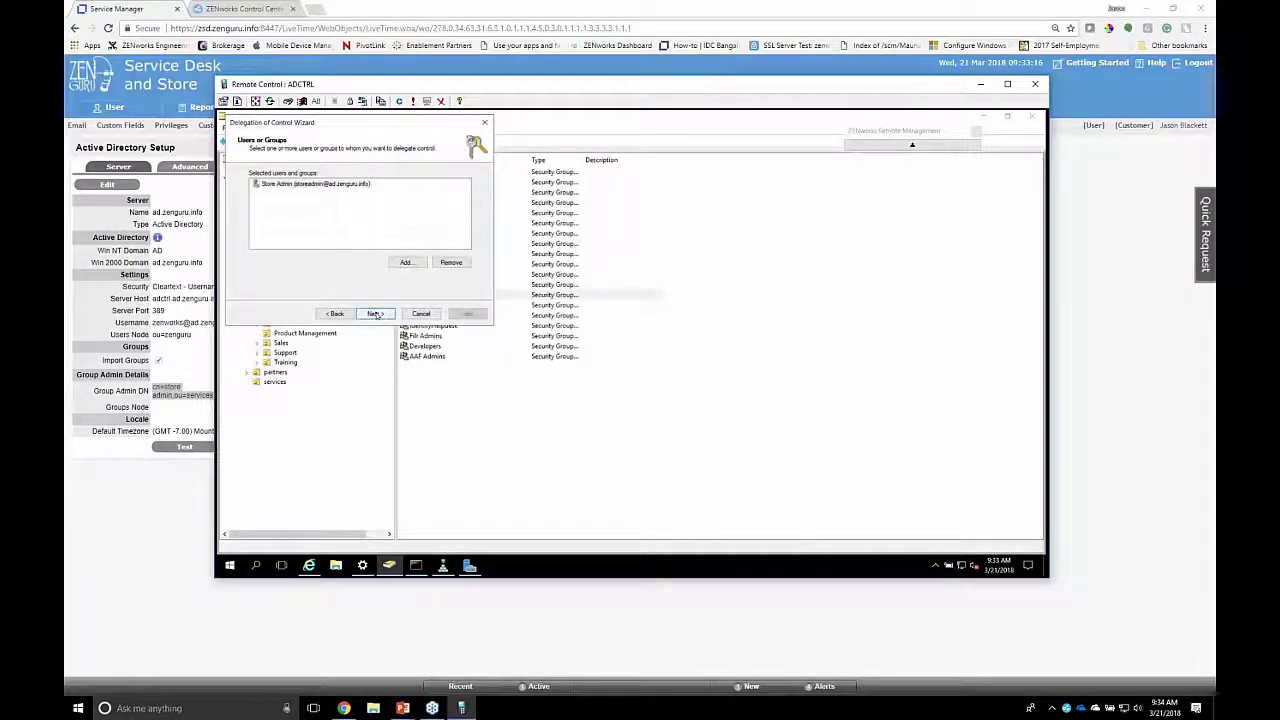
Step: Tick 'Modify the membership of a group', then cancel the wizard and close the remote console
{"action": "left_click", "coordinate": [375, 314]}
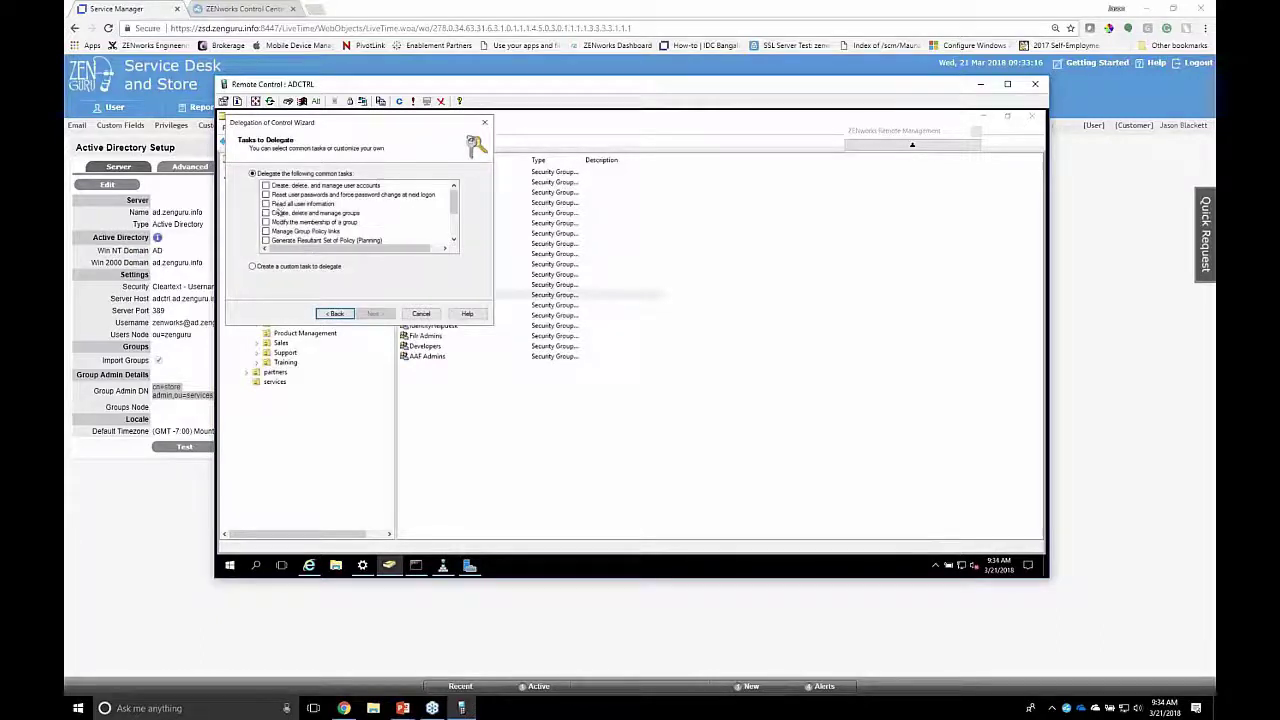
{"action": "left_click", "coordinate": [266, 222]}
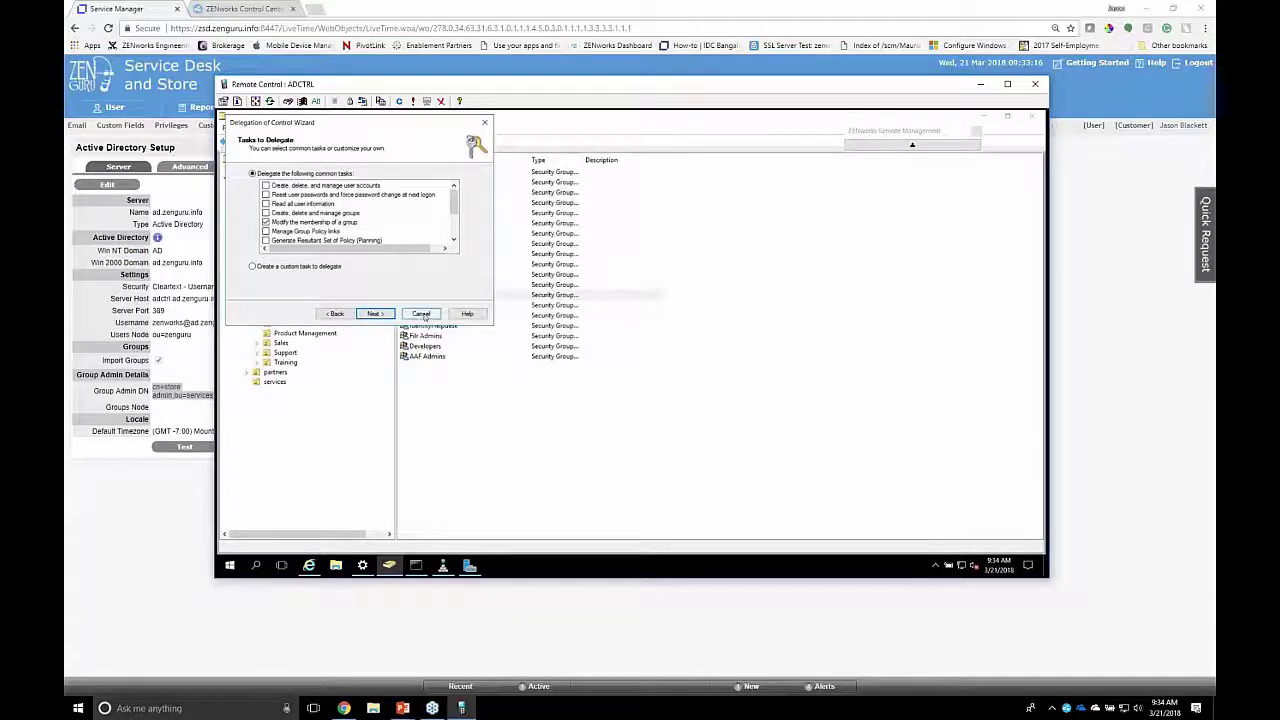
{"action": "left_click", "coordinate": [421, 314]}
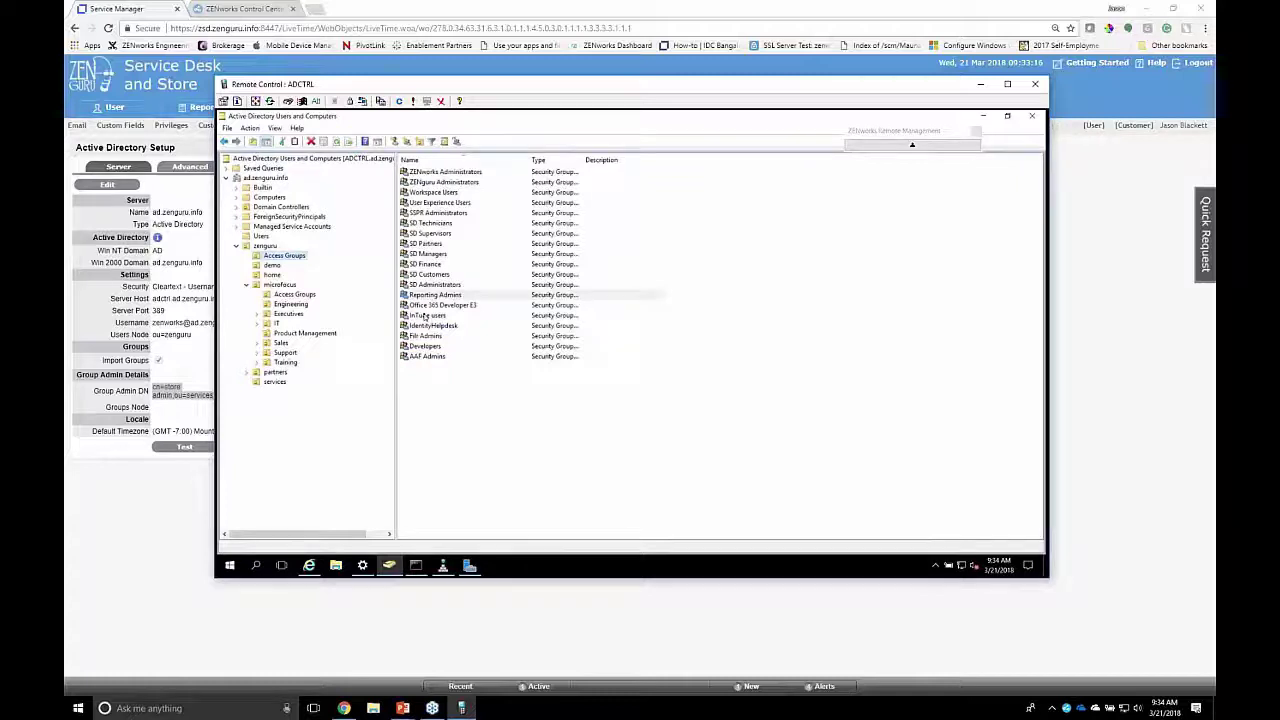
{"action": "left_click", "coordinate": [200, 385]}
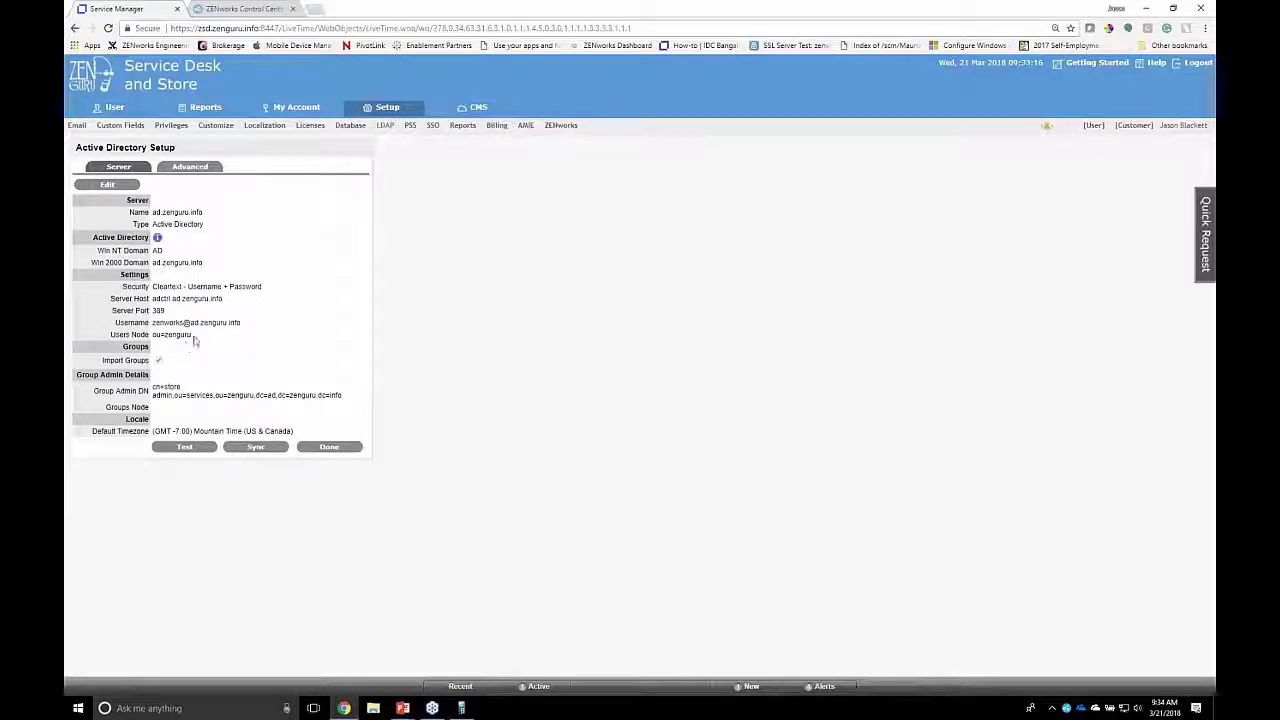
Step: Highlight the Users Node value ou=zenguru, then go to the ZENworks Setup page
{"action": "left_click_drag", "start_coordinate": [192, 335], "coordinate": [154, 337]}
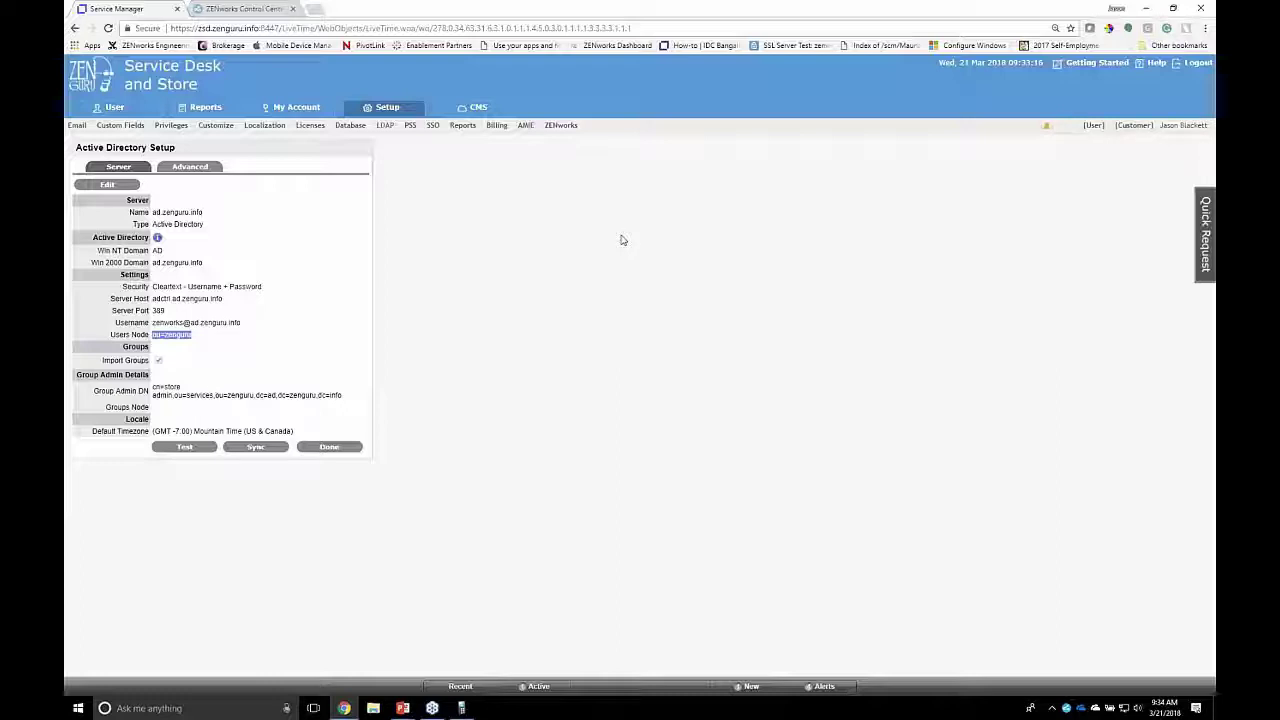
{"action": "left_click", "coordinate": [555, 125]}
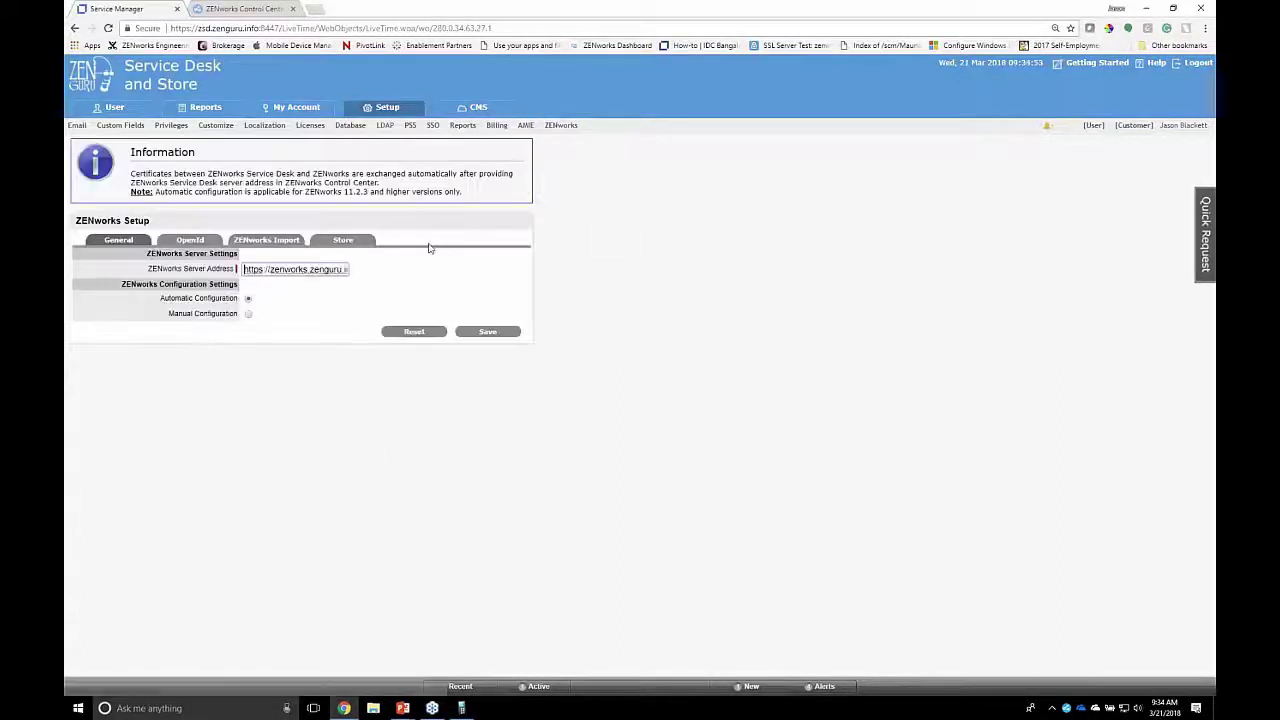
Step: Keep Store Admin as ZENworks Bundle Administrator on the Store tab, then open the ZENworks Import server record
{"action": "left_click", "coordinate": [345, 245]}
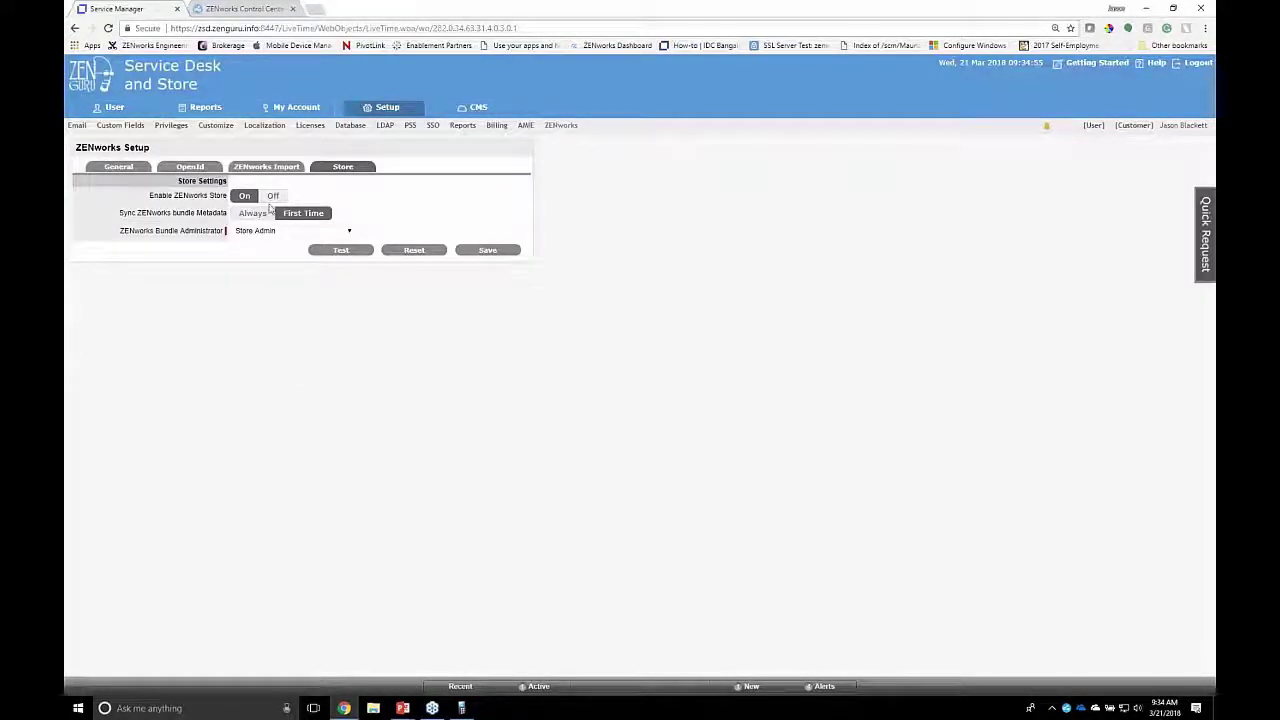
{"action": "left_click", "coordinate": [270, 234]}
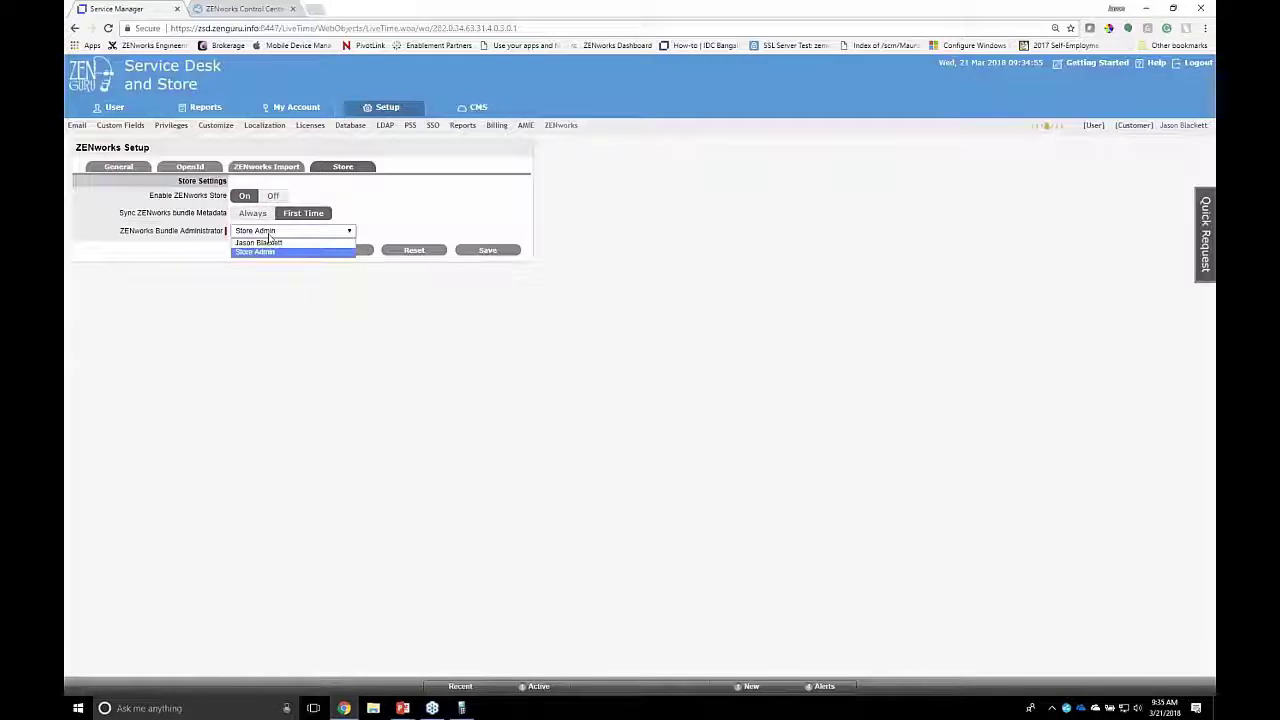
{"action": "left_click", "coordinate": [600, 197]}
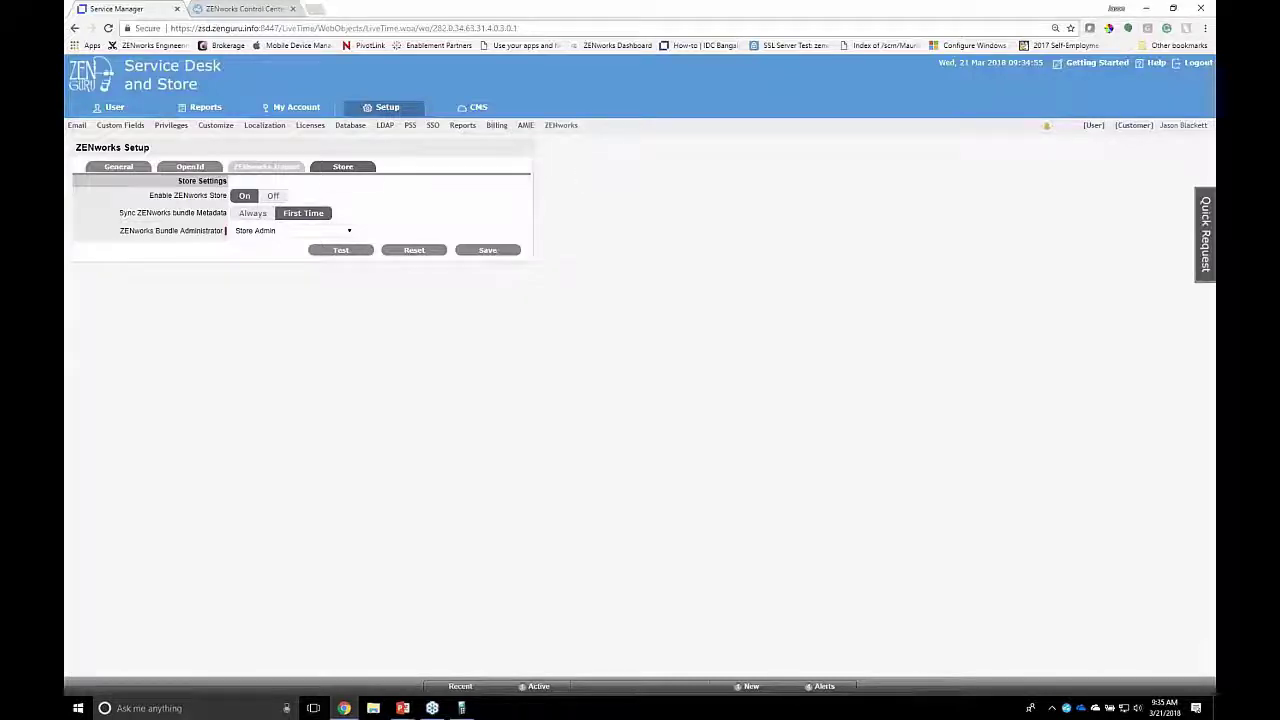
{"action": "left_click", "coordinate": [284, 170]}
{"action": "left_click", "coordinate": [105, 211]}
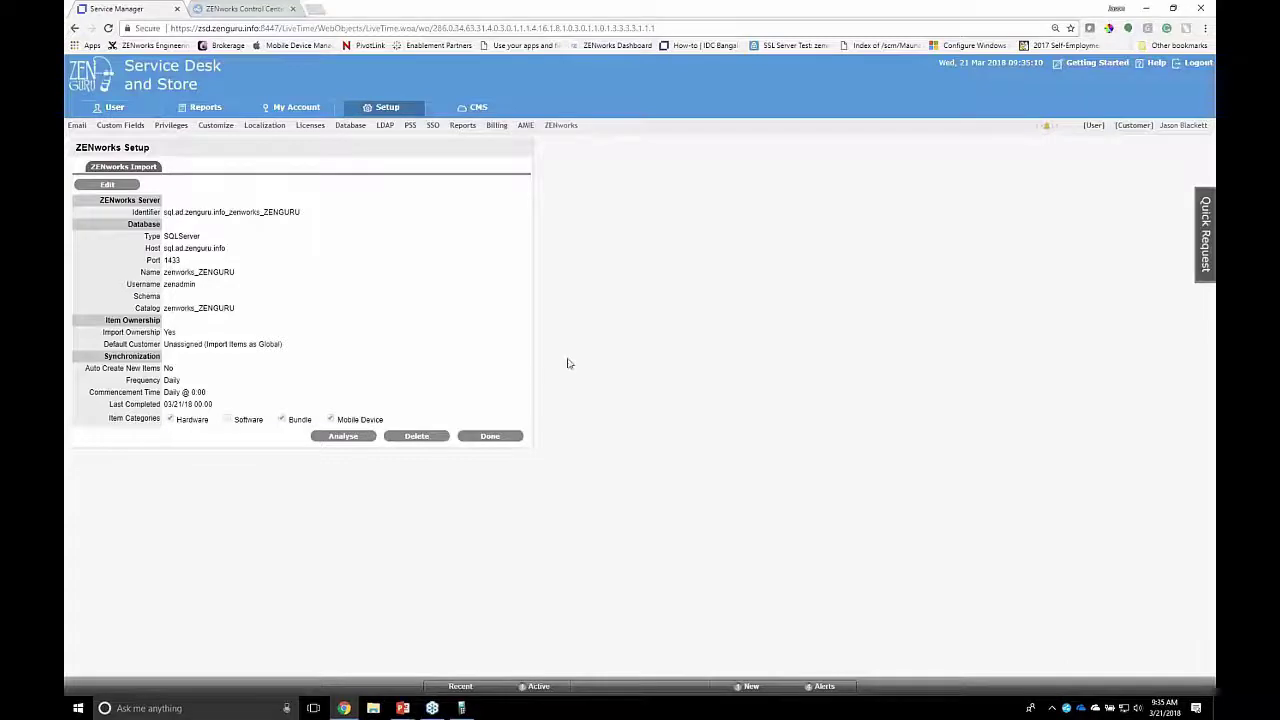
Step: Verify Store Config and Store Customer Enable under Privileges' Store Settings, then return to the Home dashboard
{"action": "left_click", "coordinate": [176, 131]}
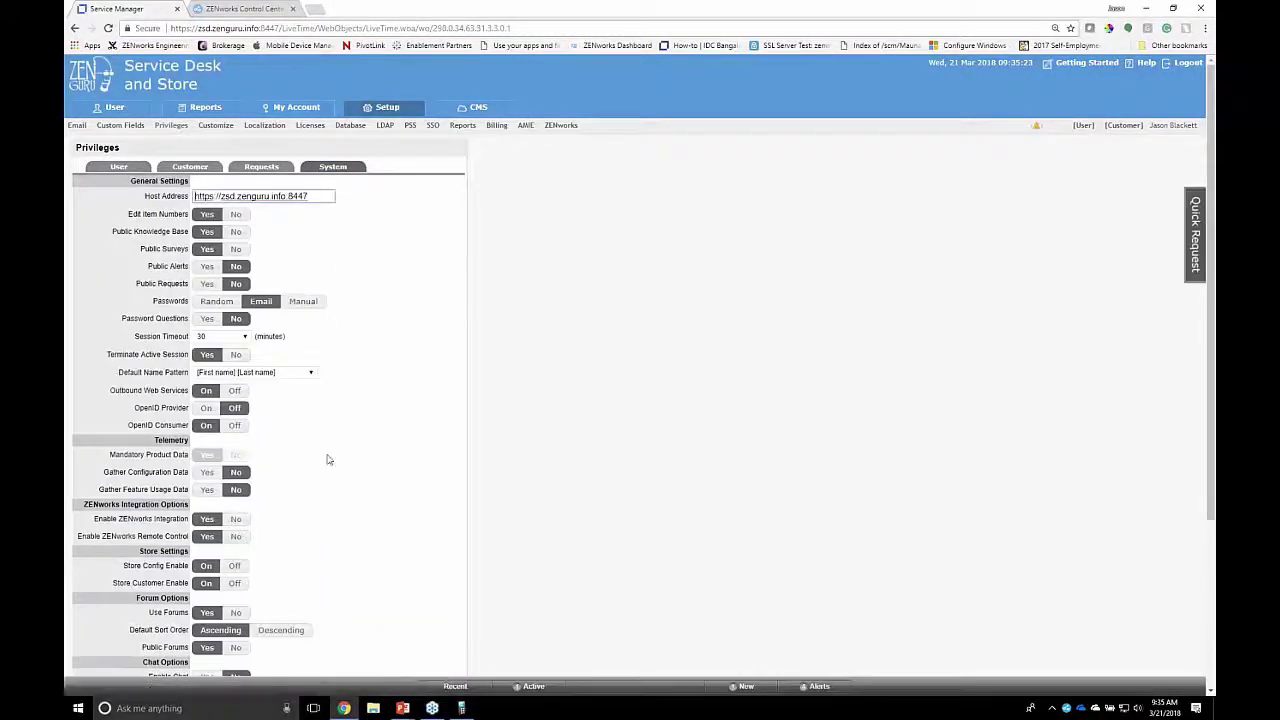
{"action": "scroll", "coordinate": [329, 470], "scroll_direction": "down", "scroll_amount": 5}
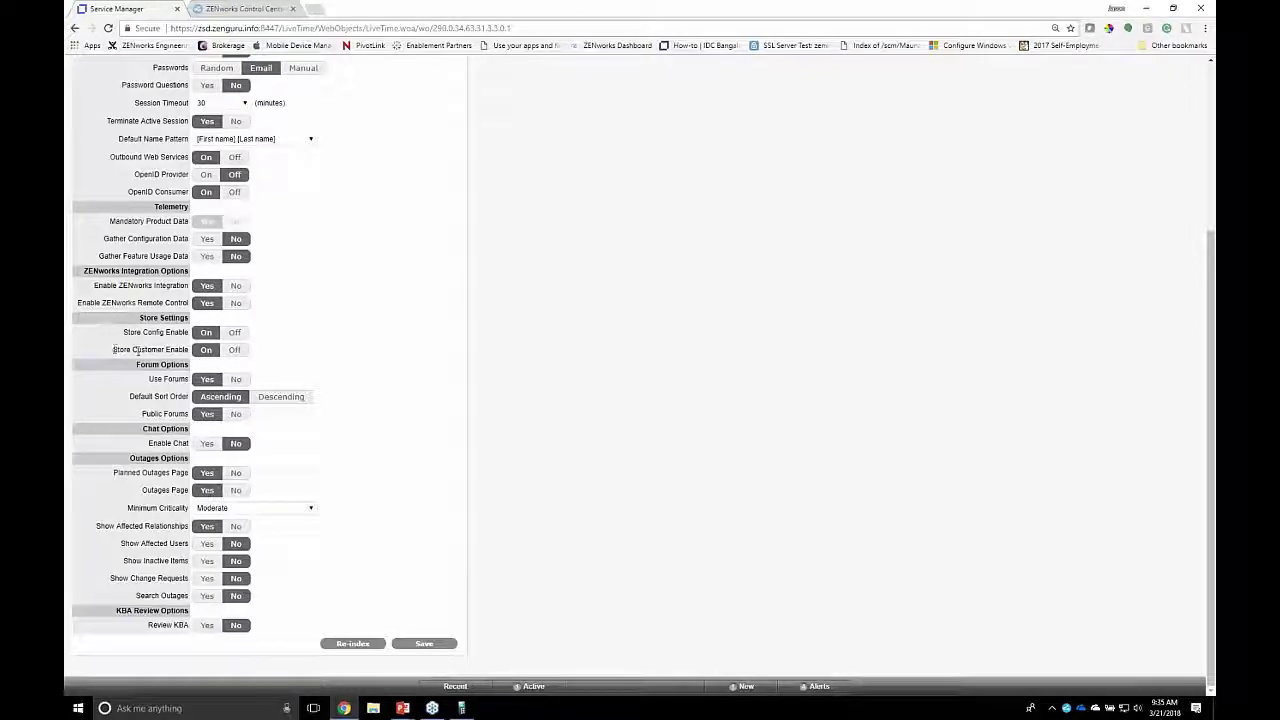
{"action": "left_click_drag", "start_coordinate": [113, 350], "coordinate": [186, 349]}
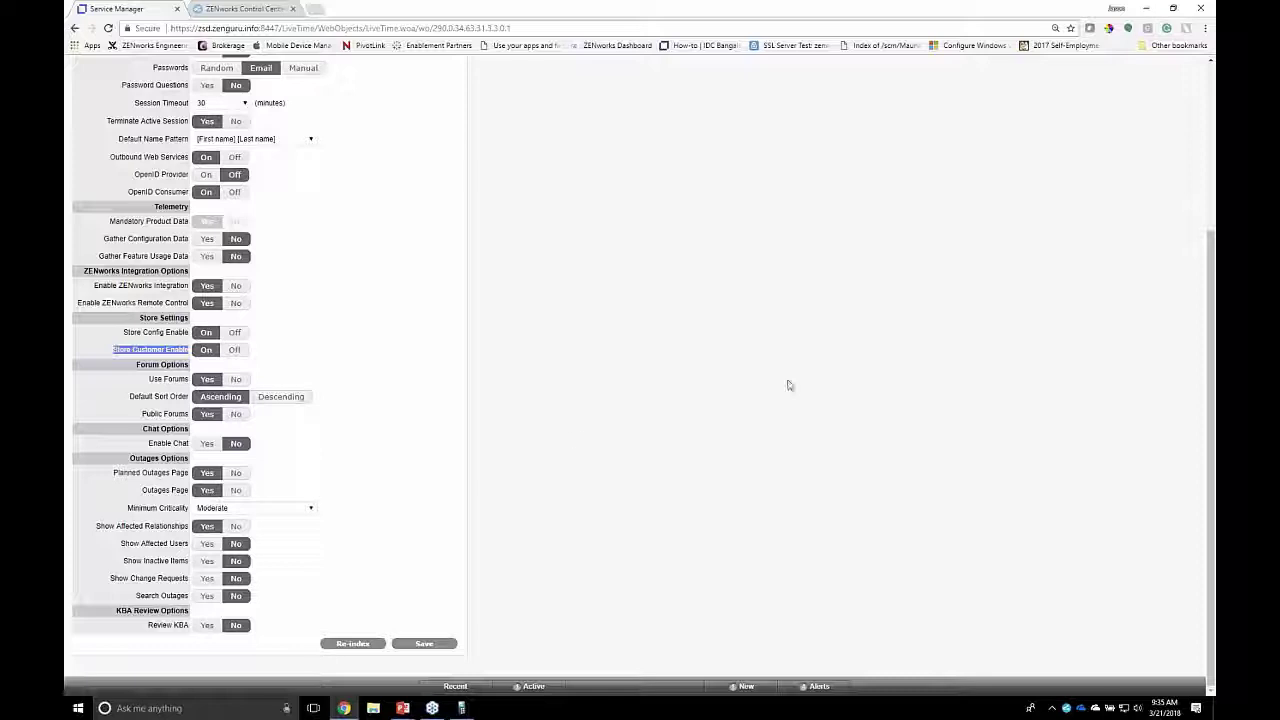
{"action": "scroll", "coordinate": [786, 384], "scroll_direction": "up", "scroll_amount": 3}
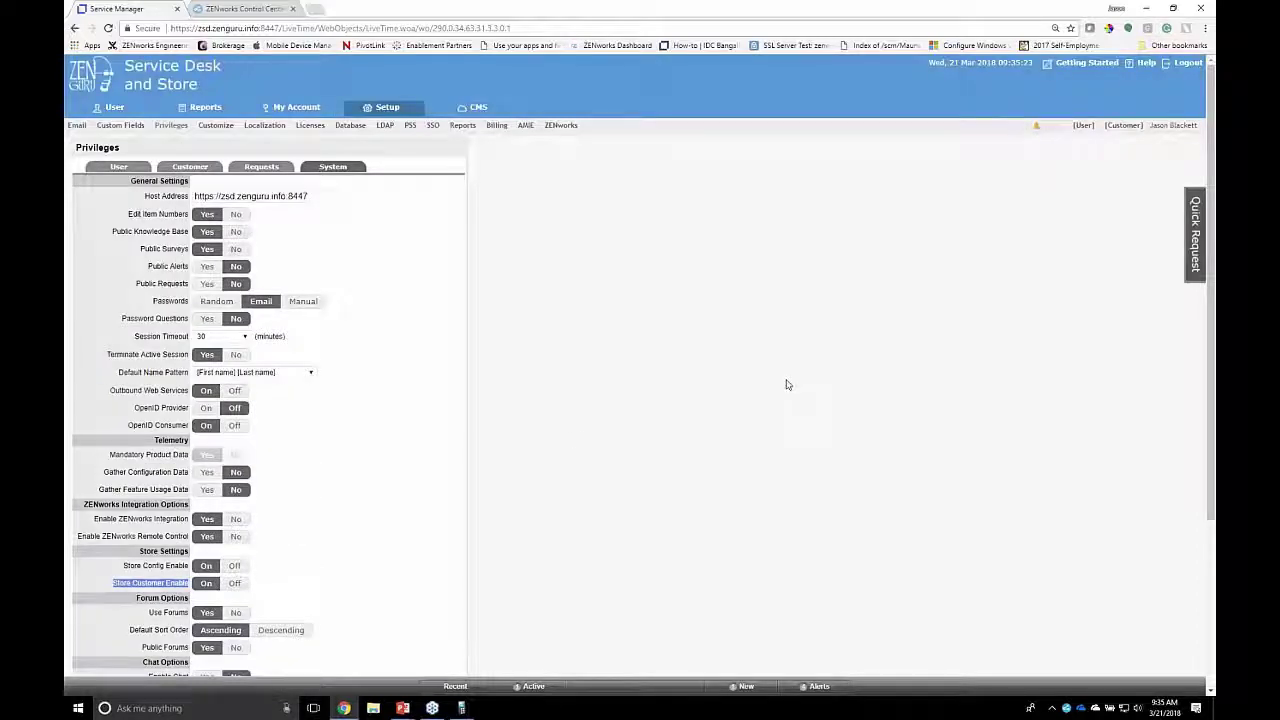
{"action": "left_click", "coordinate": [1083, 125]}
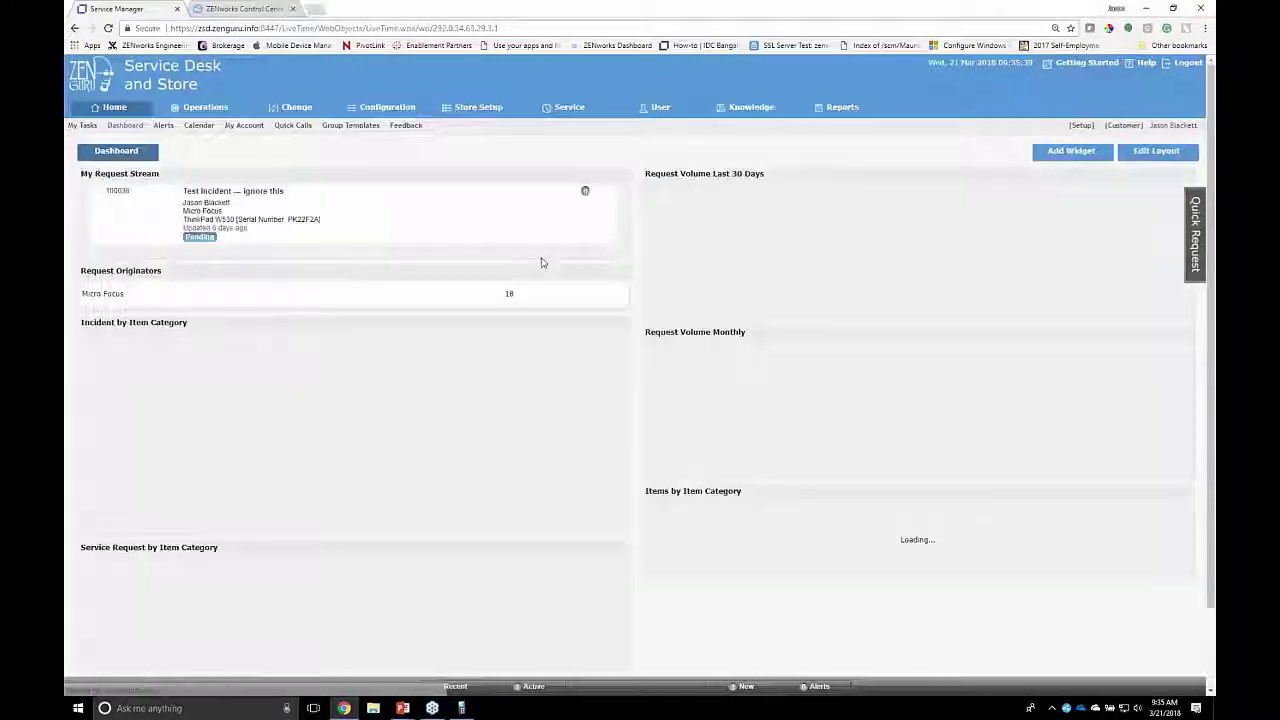
{"action": "left_click", "coordinate": [365, 110]}
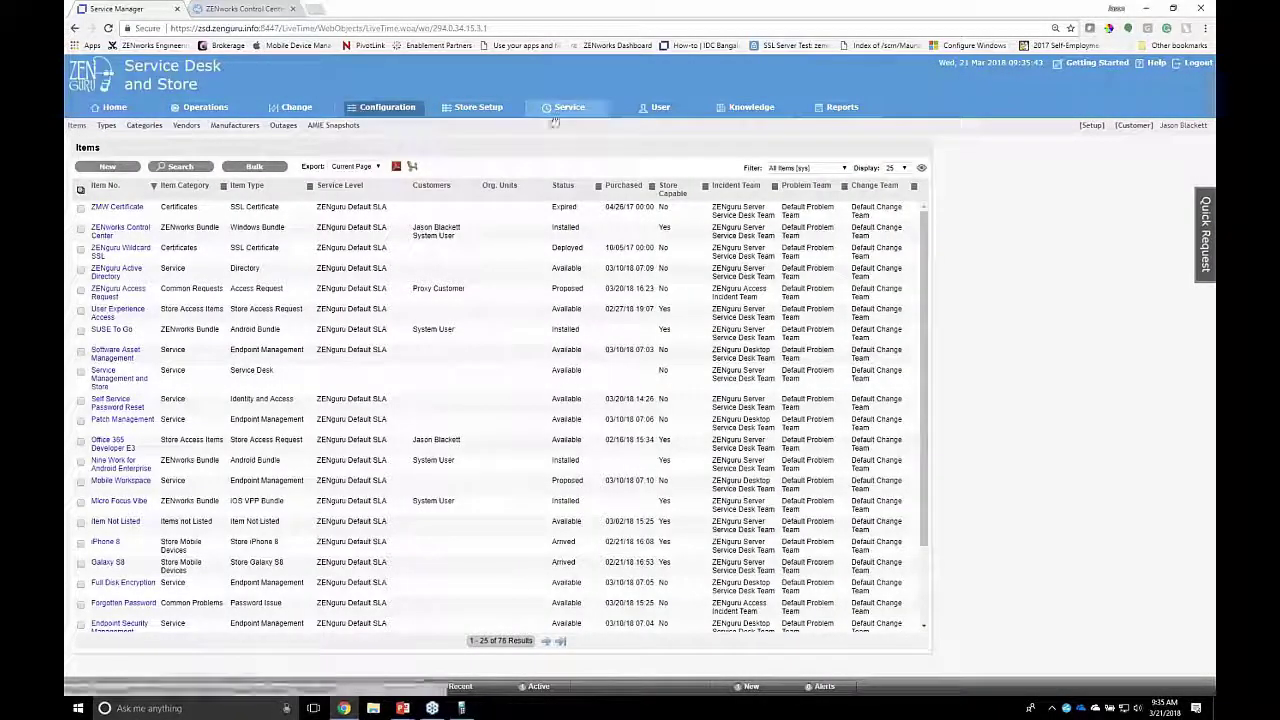
{"action": "left_click", "coordinate": [550, 113]}
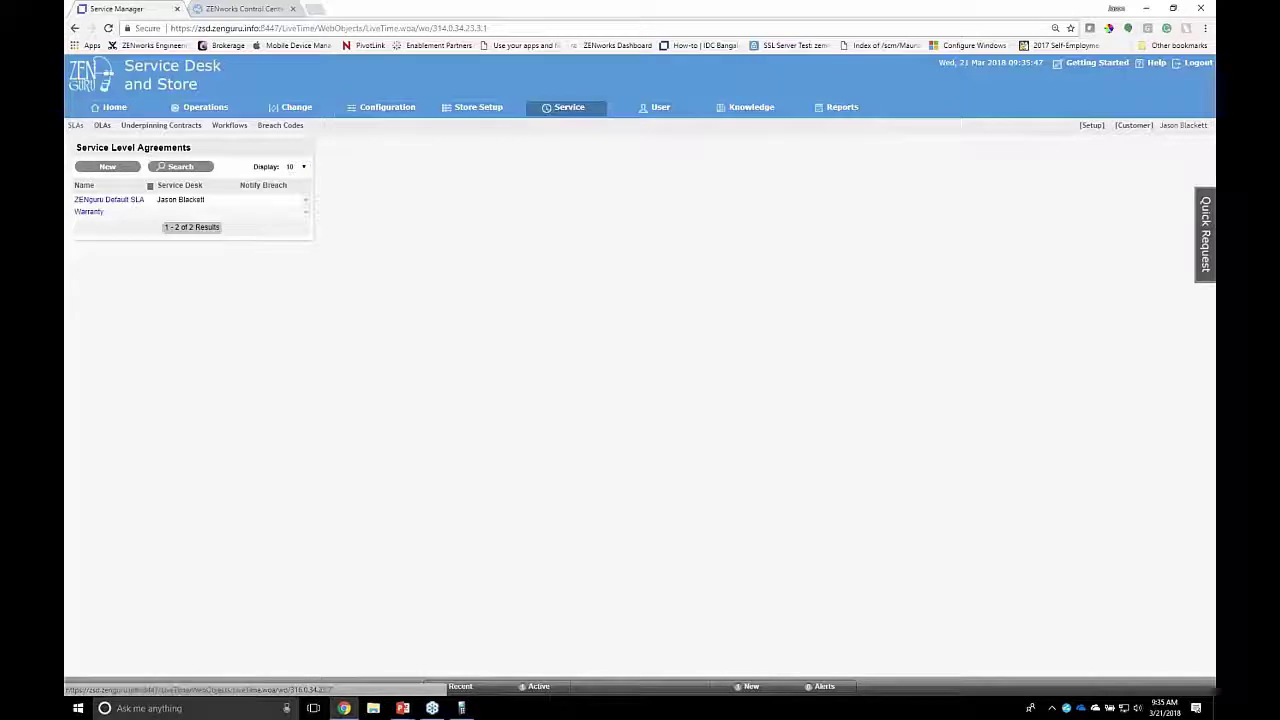
{"action": "left_click", "coordinate": [230, 126]}
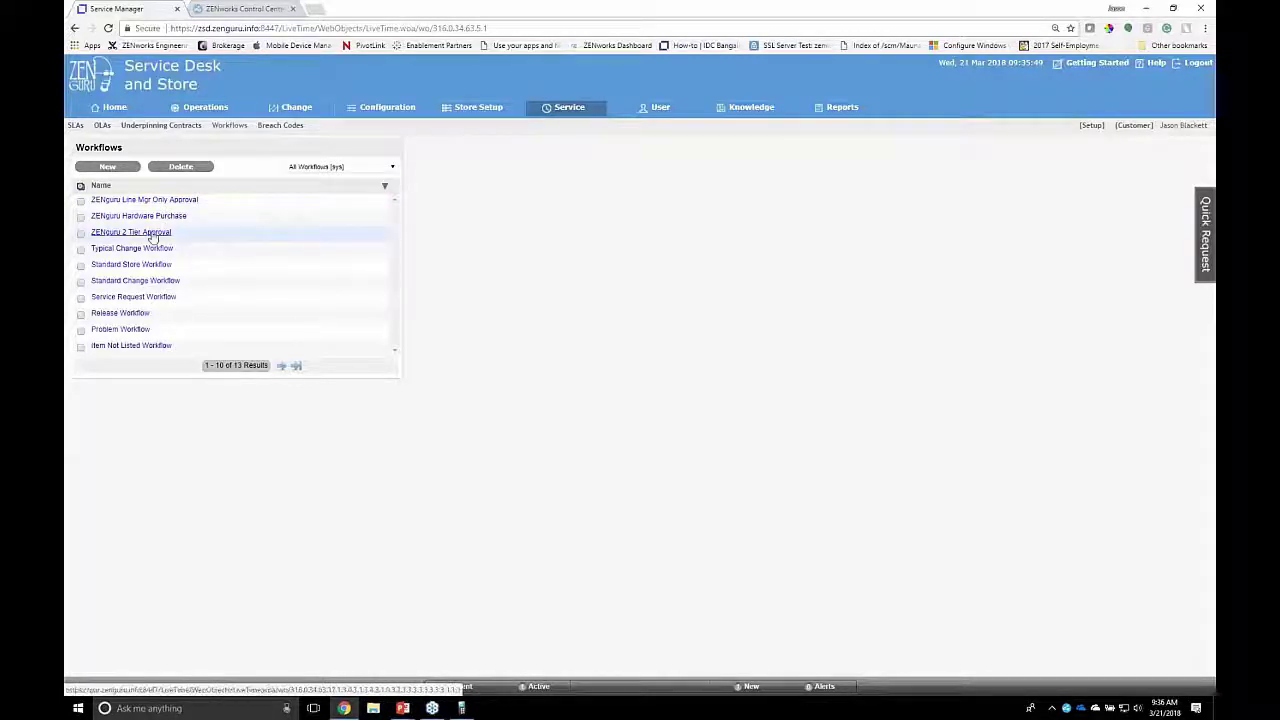
Step: View the ZENguru 2 Tier Approval workflow's Lifecycle diagram, then go to the Configuration Items list
{"action": "left_click", "coordinate": [152, 234]}
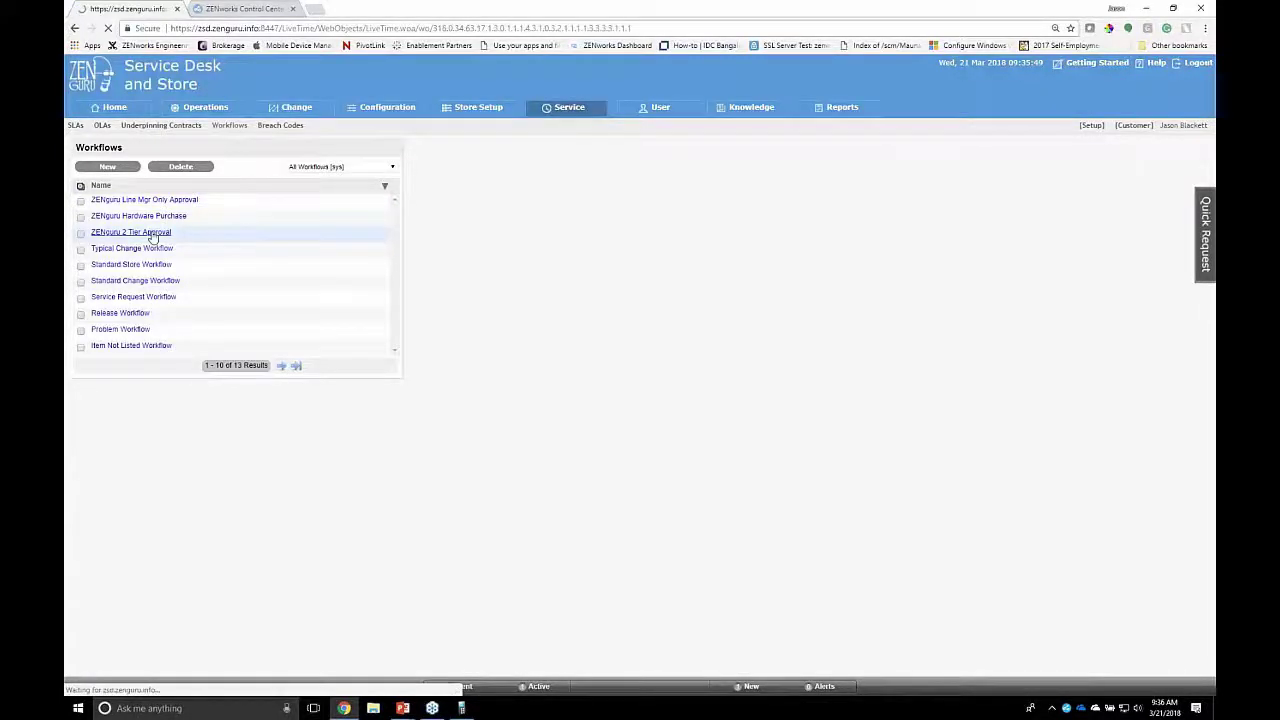
{"action": "left_click", "coordinate": [190, 166]}
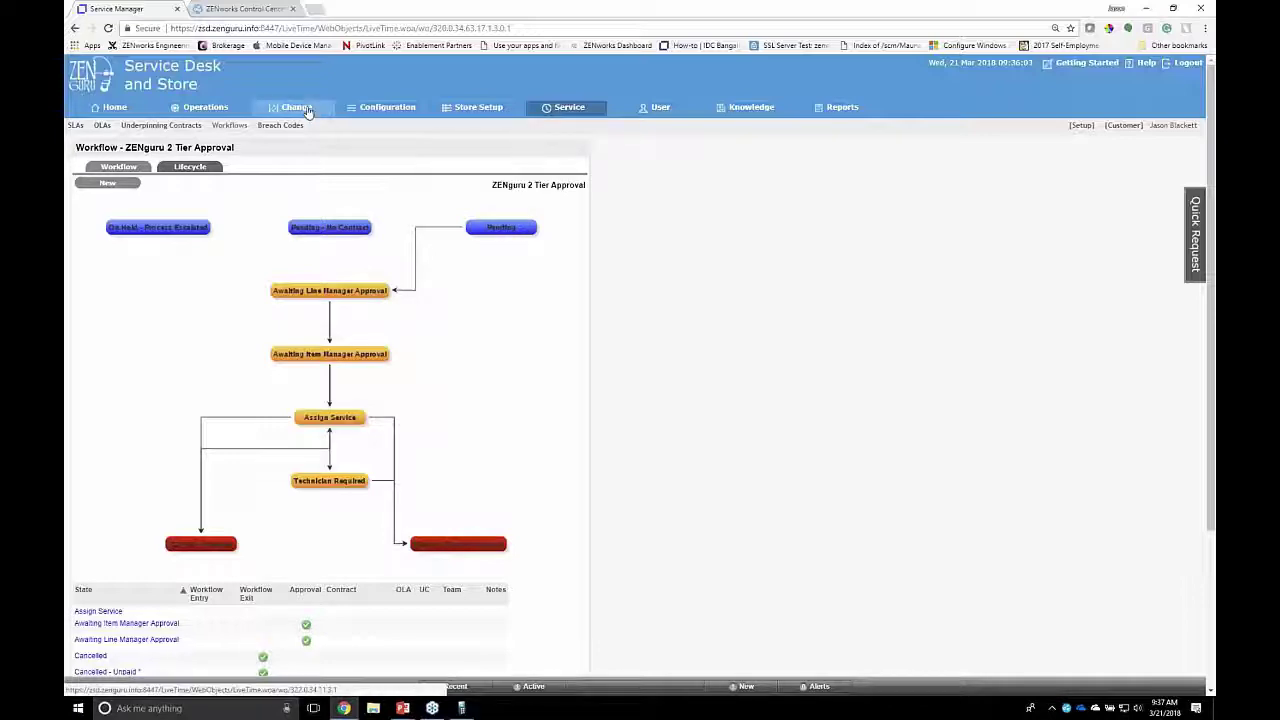
{"action": "left_click", "coordinate": [378, 108]}
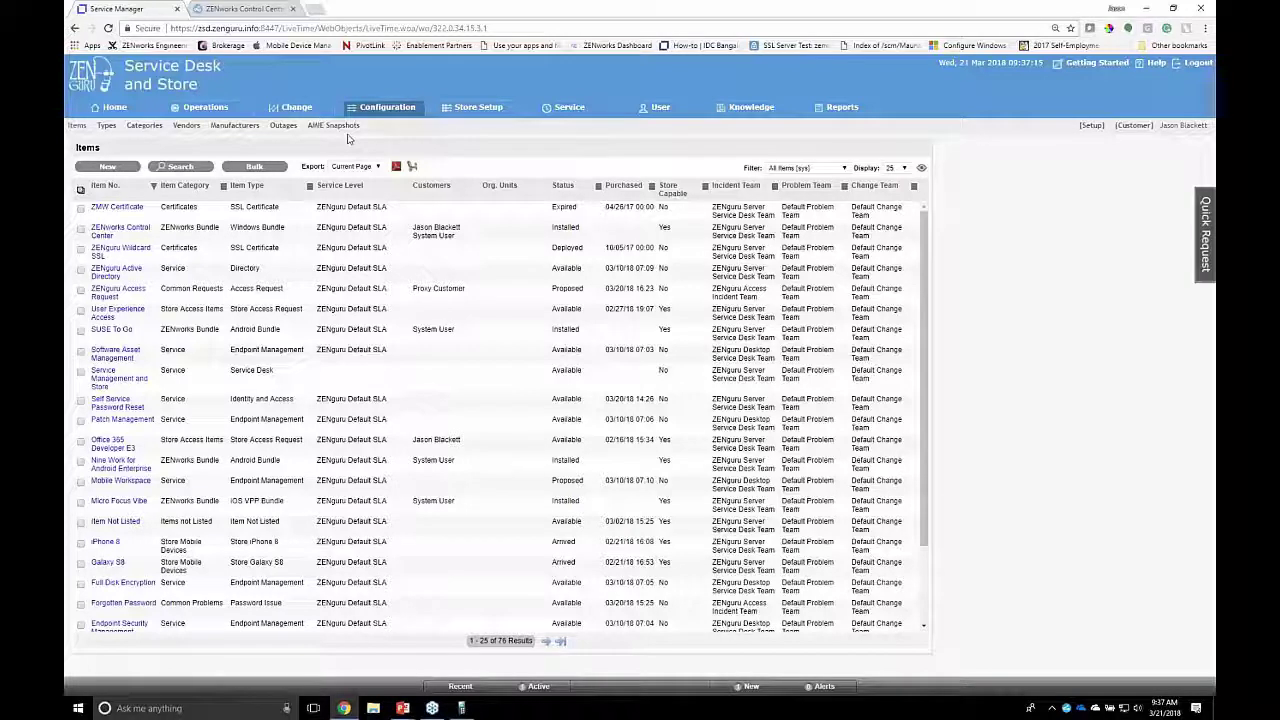
Step: Open the Windows Bundle item type from the last Types page and confirm its Windows Bundle Extension
{"action": "left_click", "coordinate": [108, 127]}
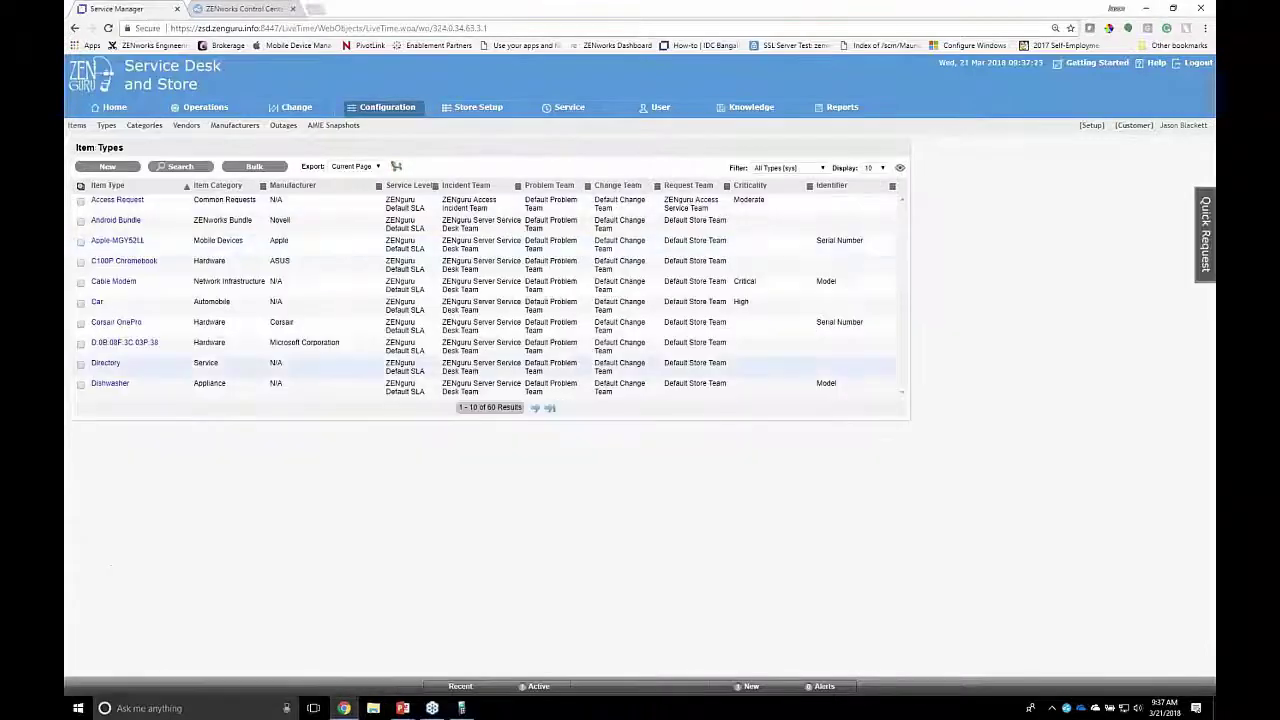
{"action": "left_click", "coordinate": [549, 408]}
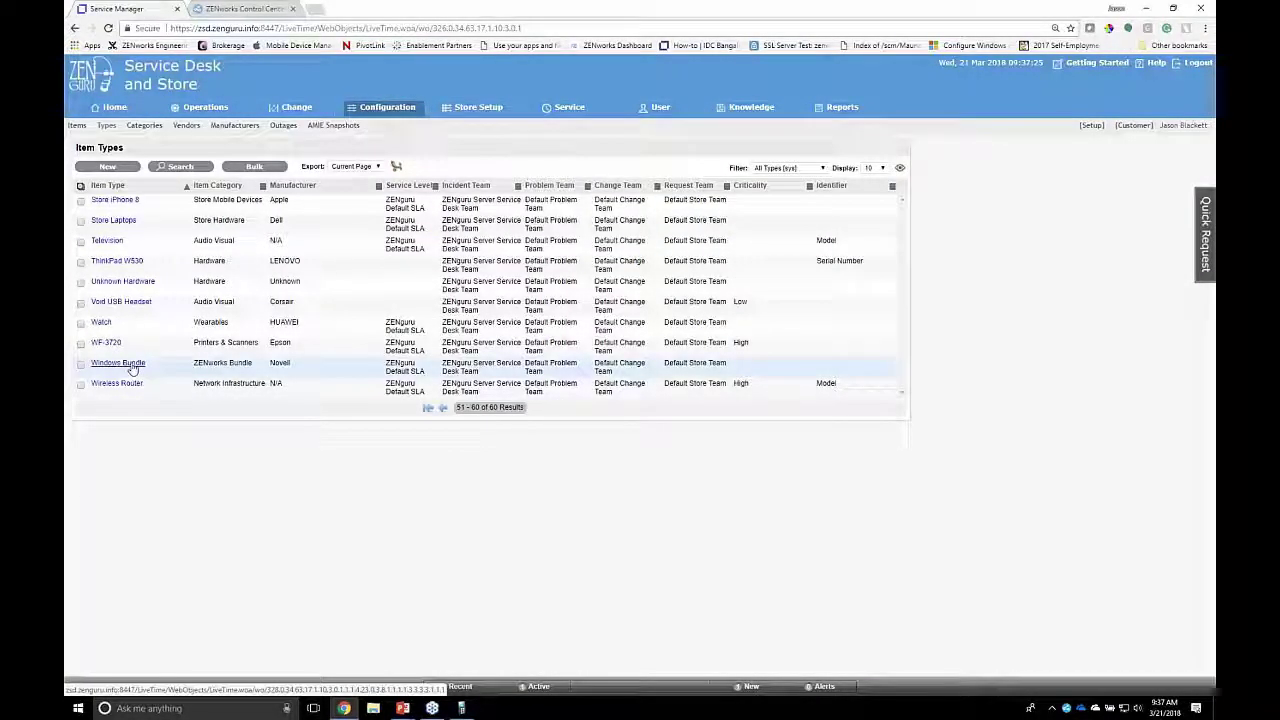
{"action": "left_click", "coordinate": [118, 363]}
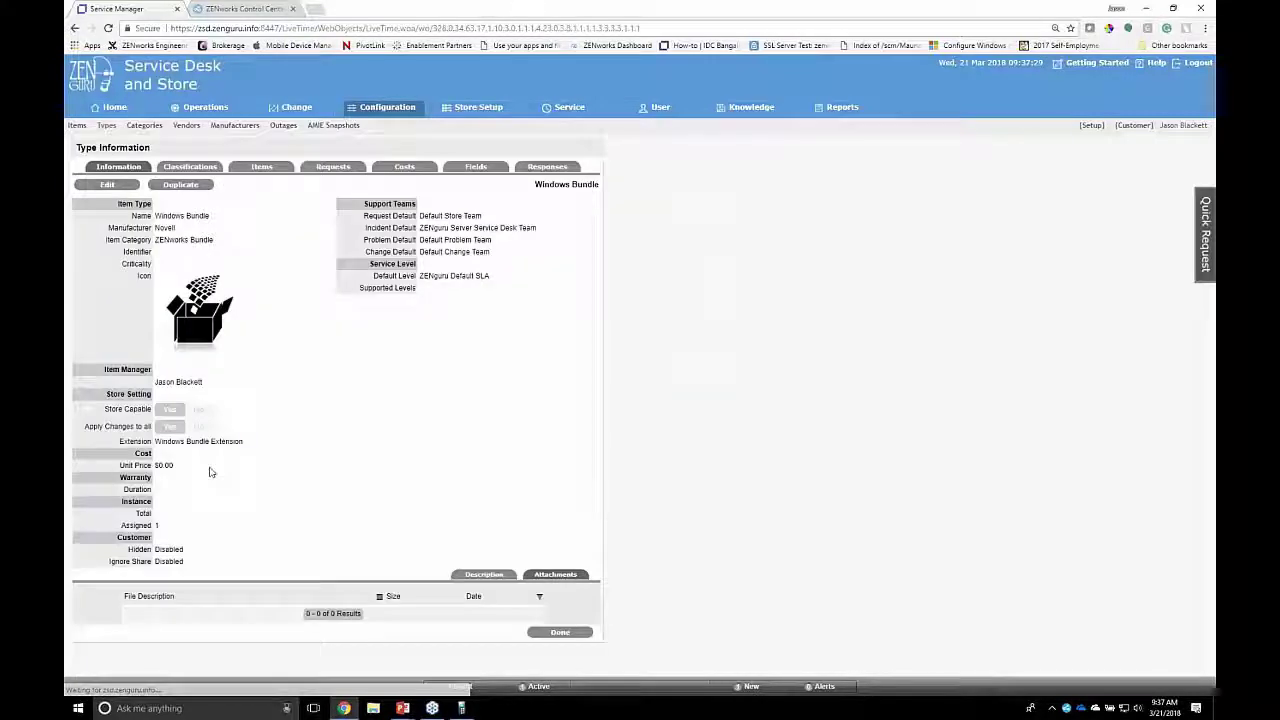
{"action": "left_click_drag", "start_coordinate": [157, 444], "coordinate": [245, 442]}
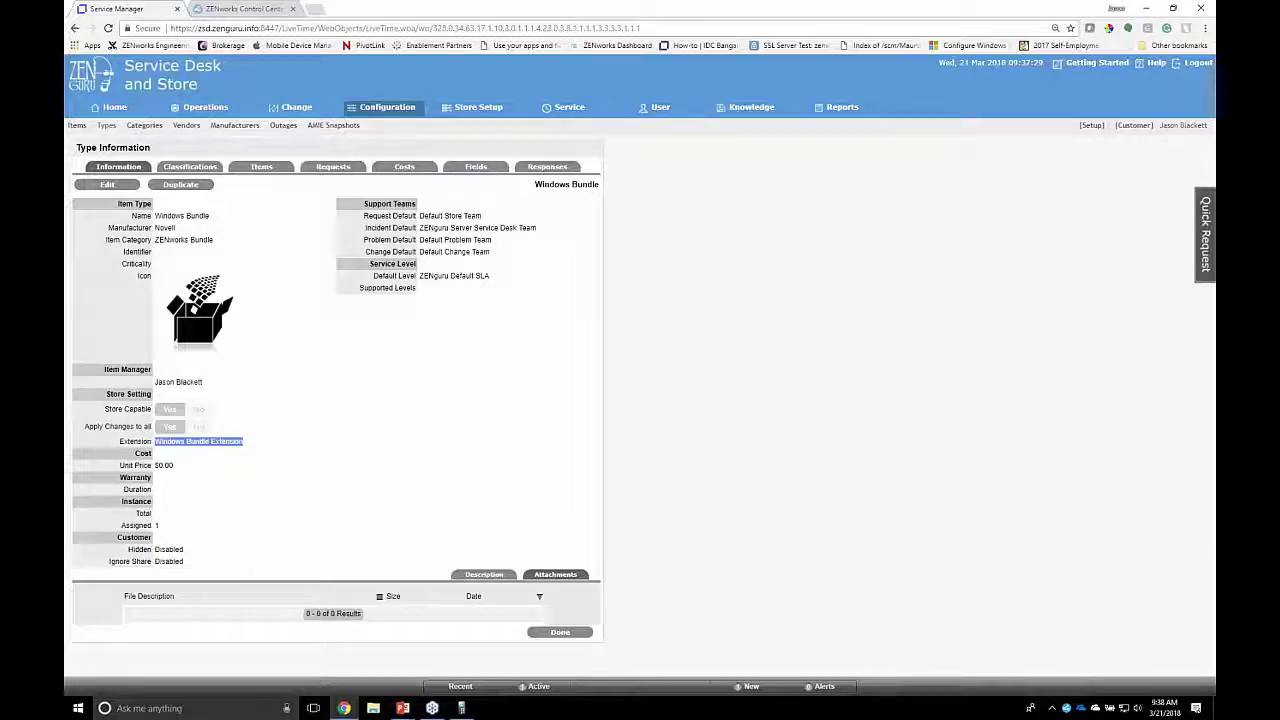
{"action": "left_click", "coordinate": [144, 125]}
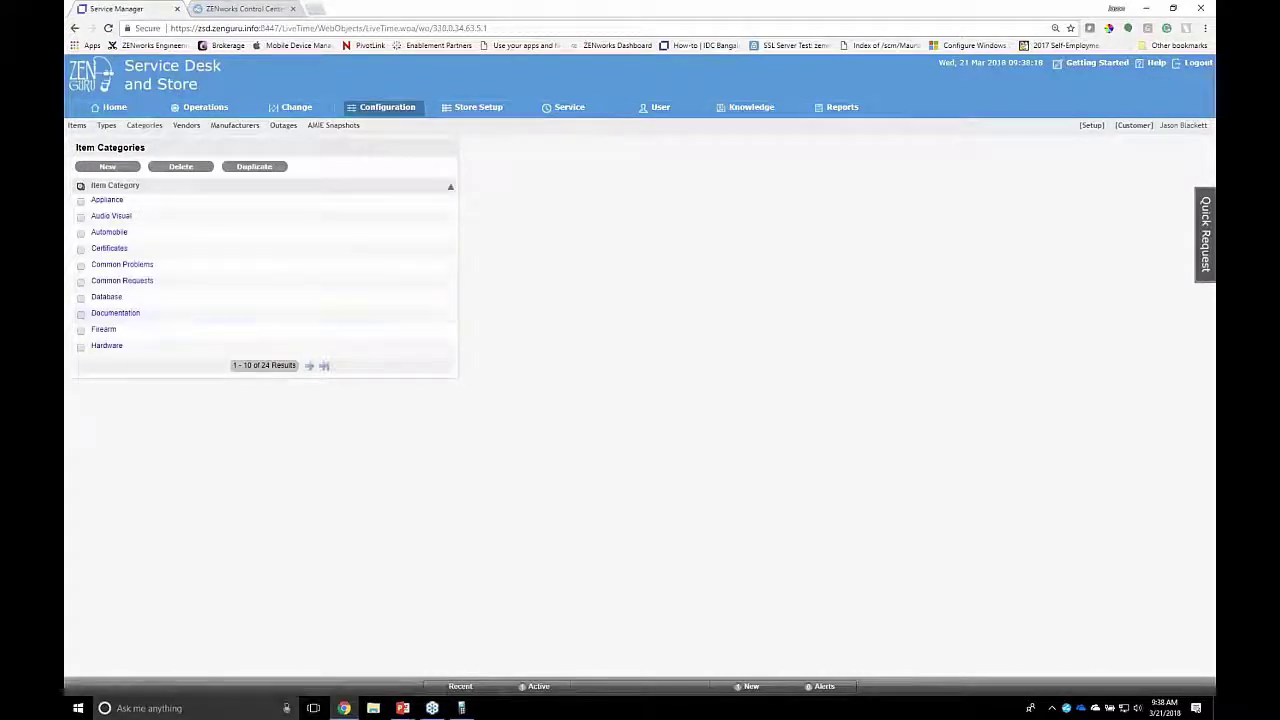
Step: Open Store Access Items on the next Categories page and confirm it uses the LDAP Group Extension
{"action": "left_click", "coordinate": [309, 366]}
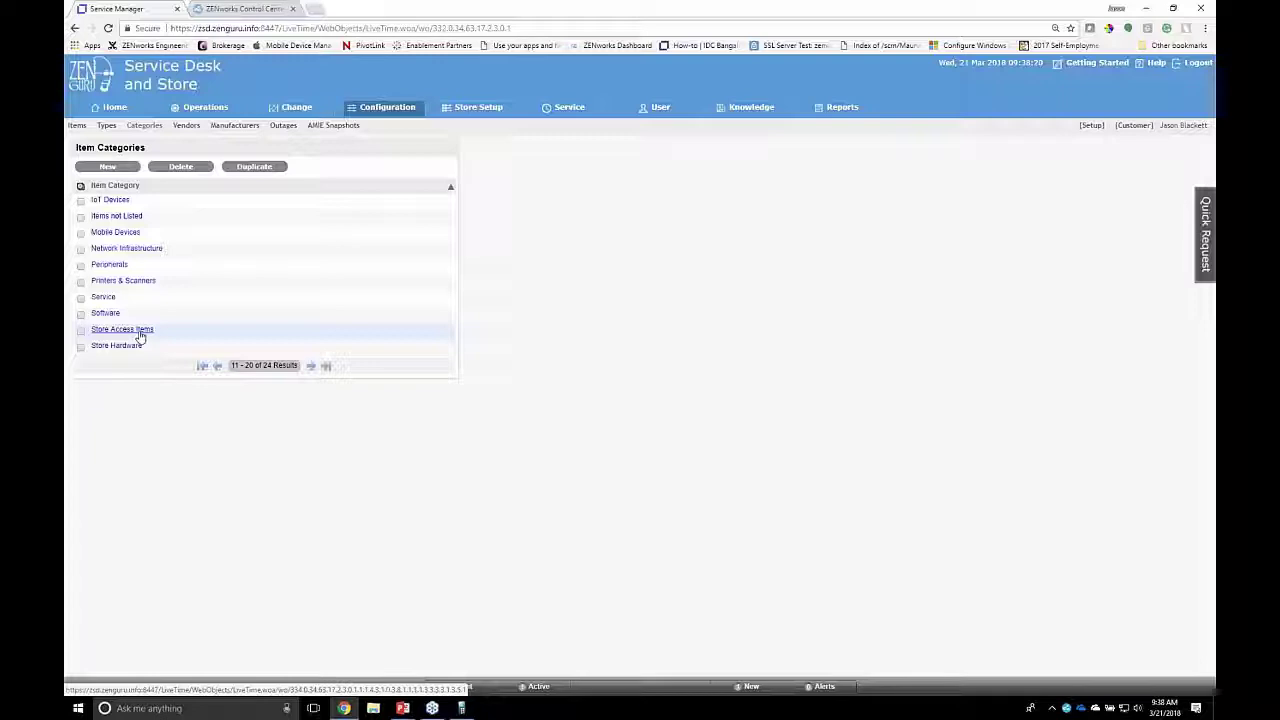
{"action": "left_click", "coordinate": [140, 333]}
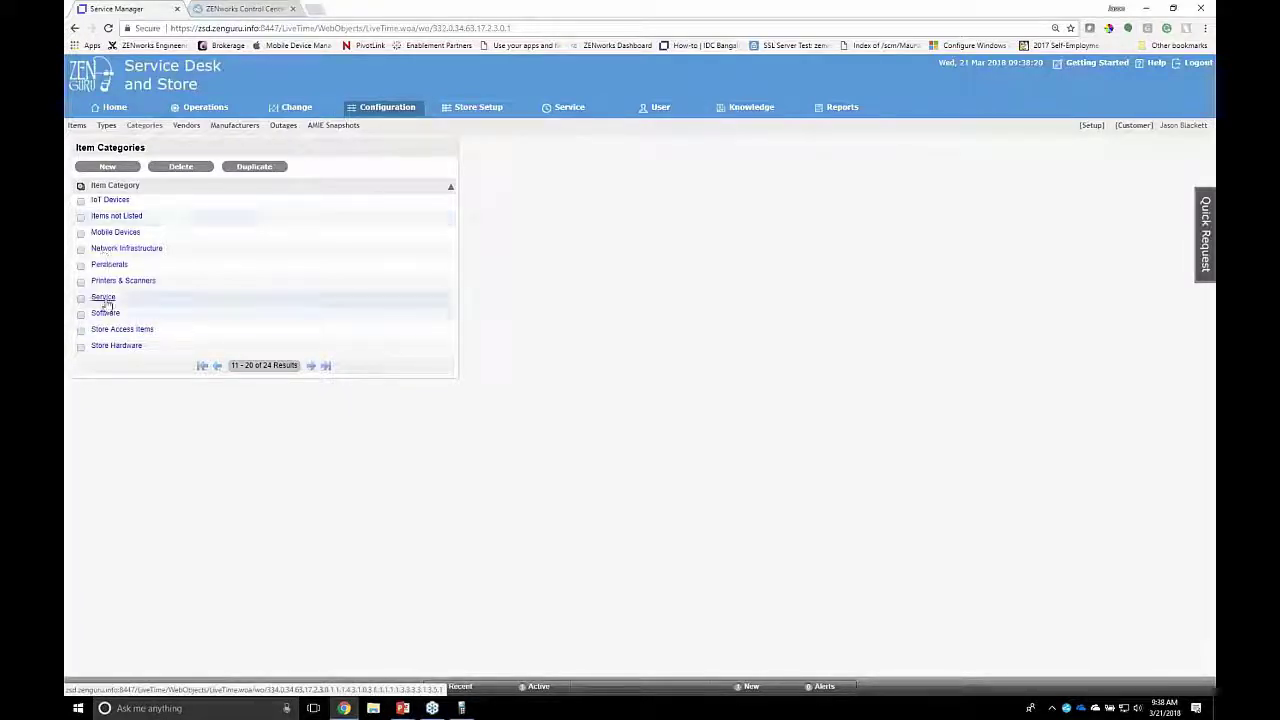
{"action": "left_click", "coordinate": [121, 329]}
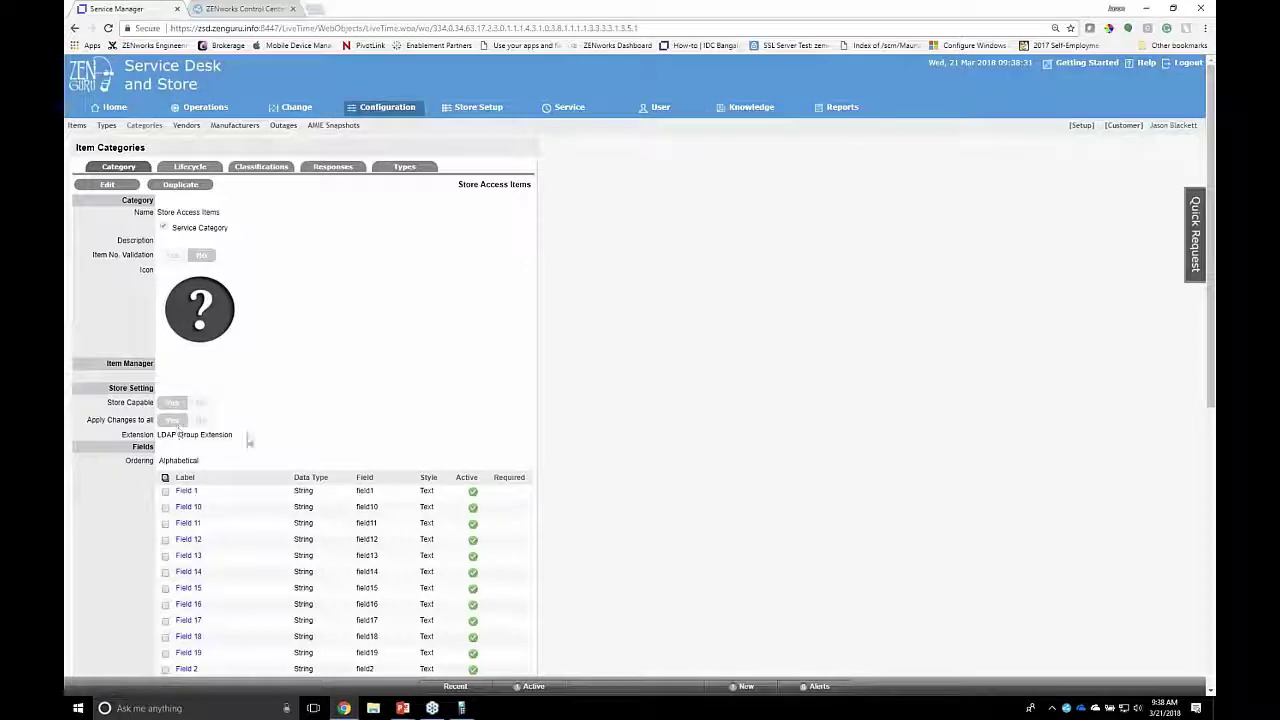
{"action": "left_click_drag", "start_coordinate": [249, 437], "coordinate": [157, 438]}
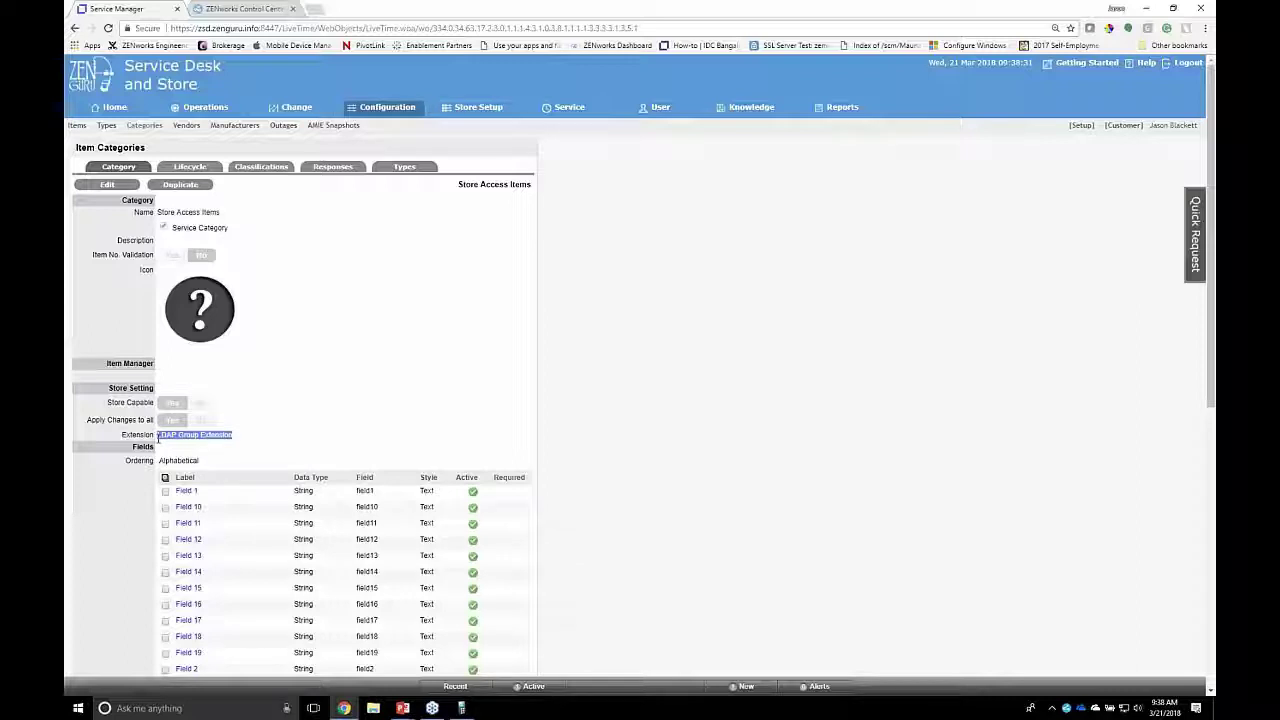
{"action": "left_click", "coordinate": [128, 171]}
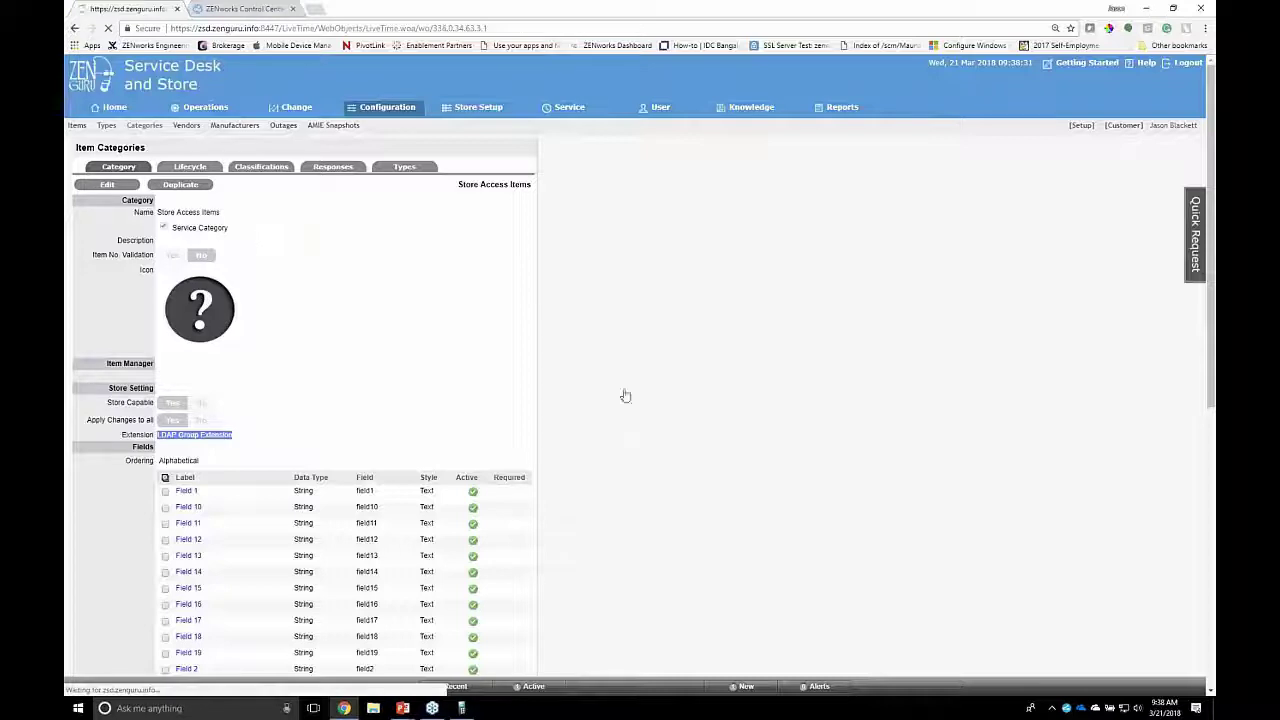
Step: Page to item types 41-50 and confirm Store Access Request uses the LDAP Group Extension
{"action": "left_click", "coordinate": [535, 407]}
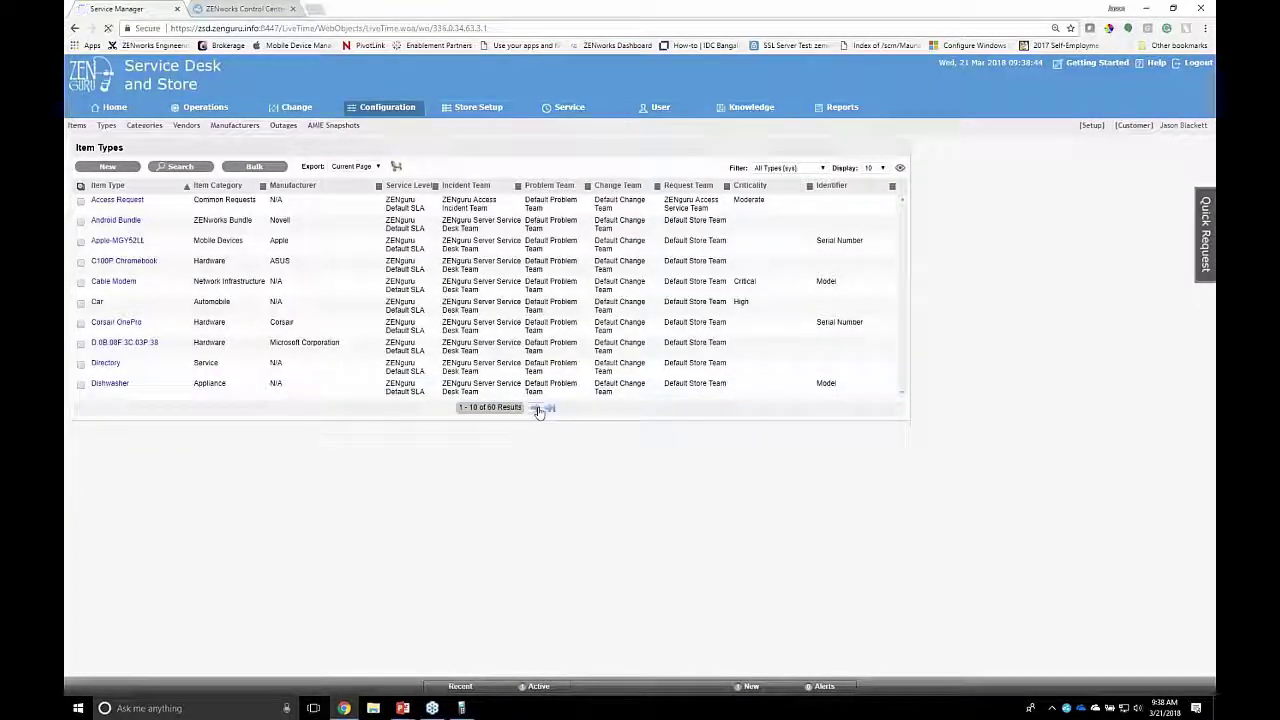
{"action": "left_click", "coordinate": [537, 407]}
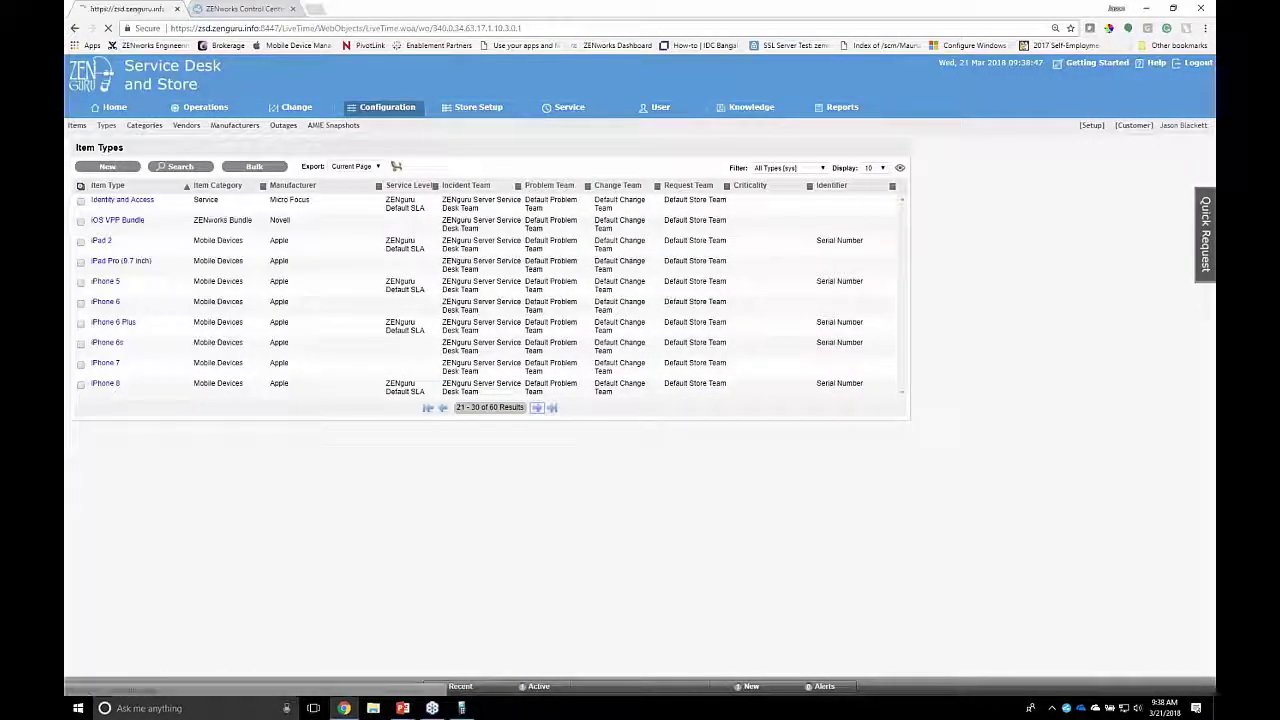
{"action": "left_click", "coordinate": [537, 407]}
{"action": "left_click", "coordinate": [537, 407]}
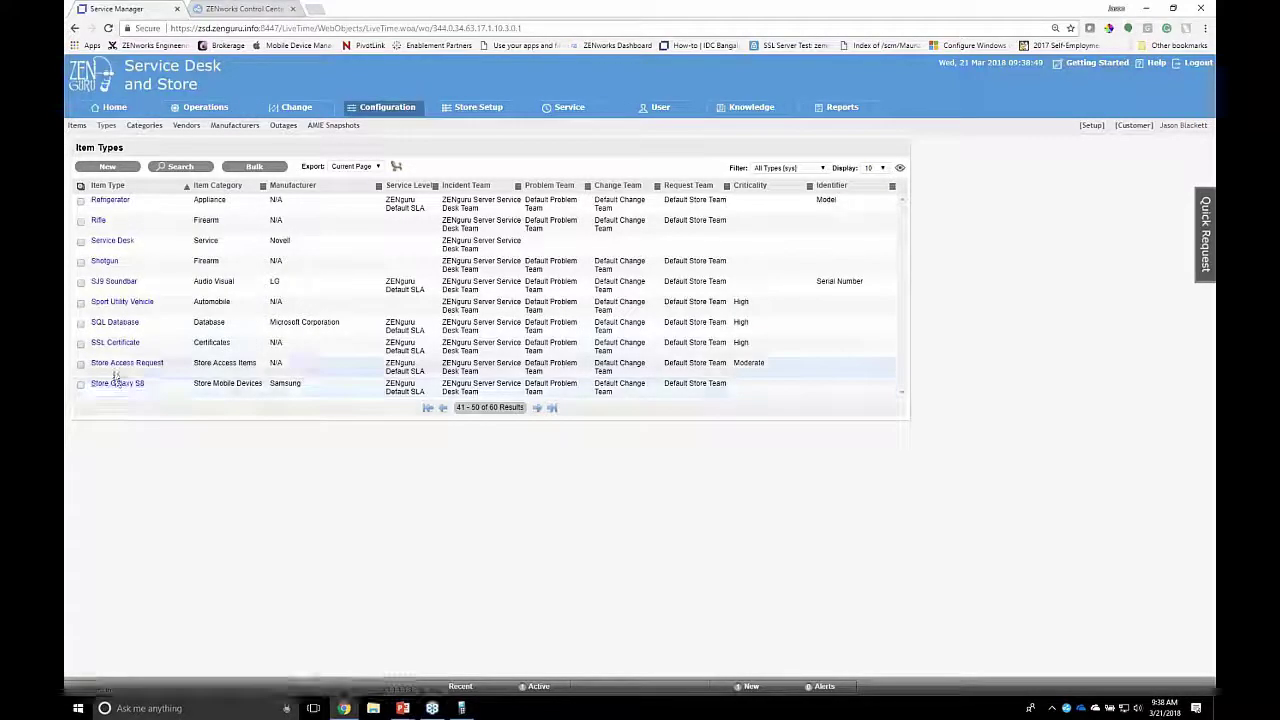
{"action": "left_click", "coordinate": [127, 363]}
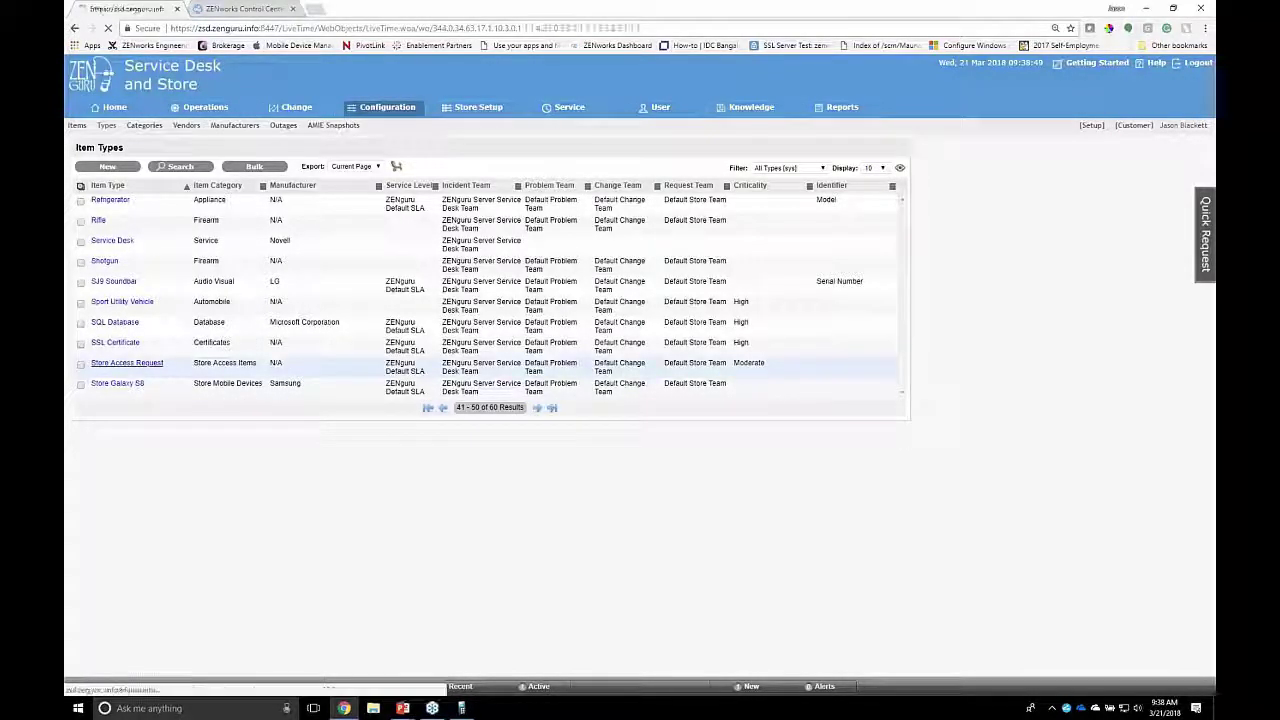
{"action": "left_click_drag", "start_coordinate": [155, 441], "coordinate": [240, 441]}
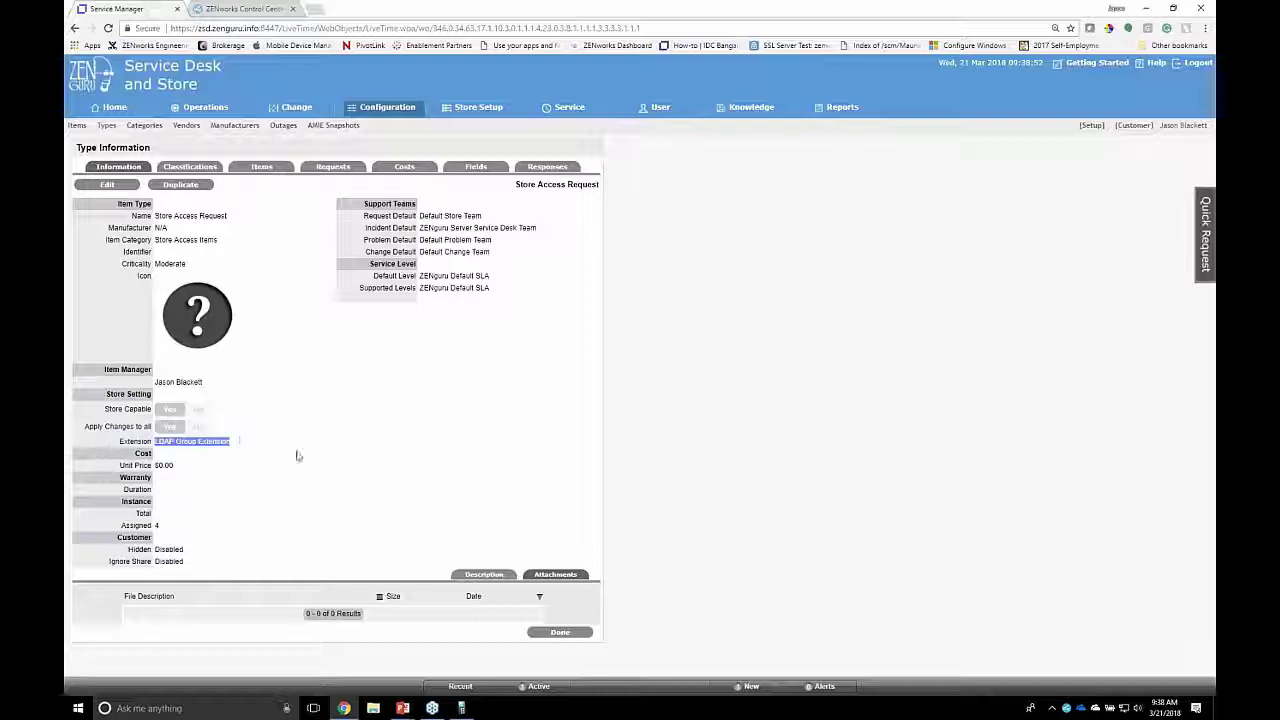
{"action": "left_click", "coordinate": [552, 633]}
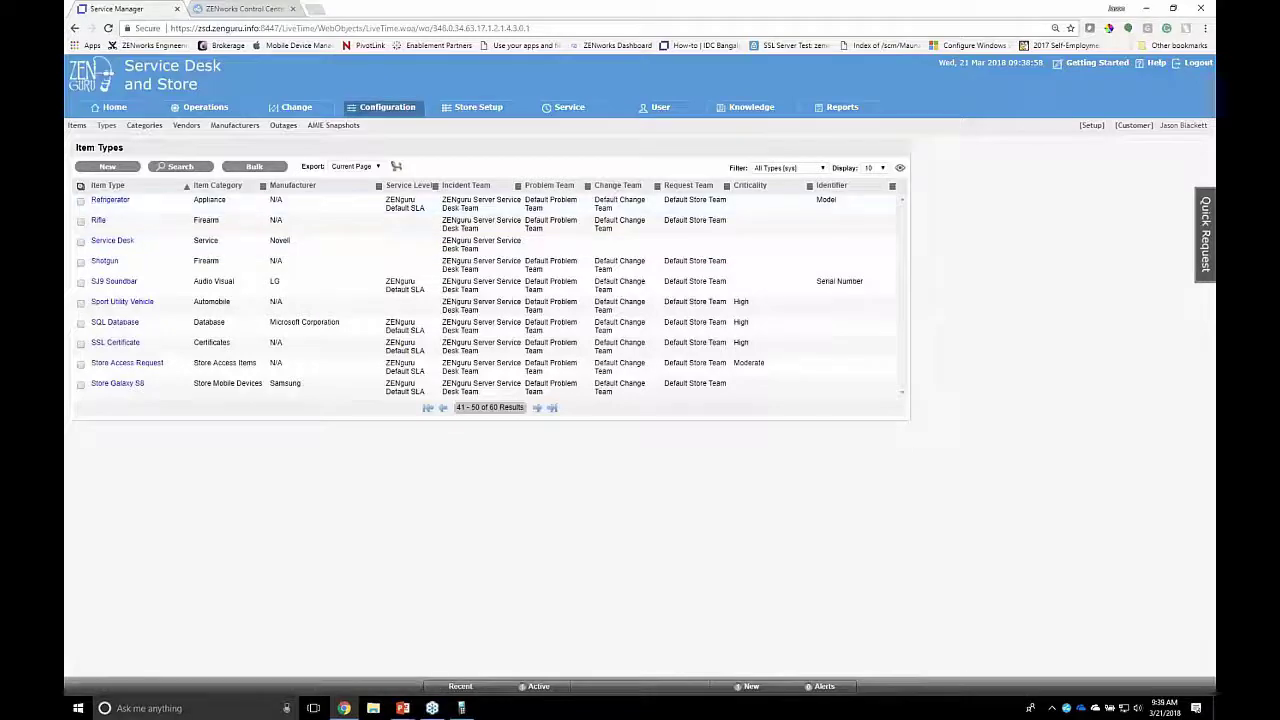
{"action": "left_click", "coordinate": [77, 125]}
Step: Search items with Item Category set to Store Access Items, returning four items
{"action": "left_click", "coordinate": [180, 166]}
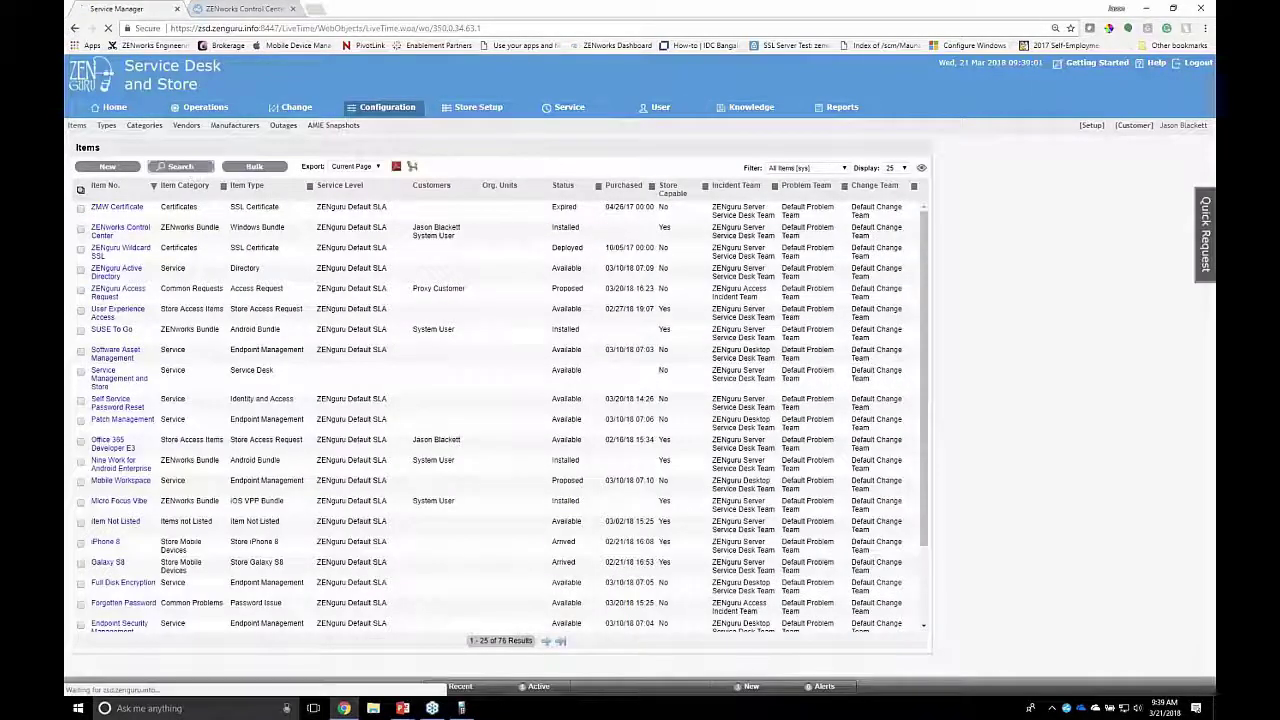
{"action": "left_click", "coordinate": [238, 428]}
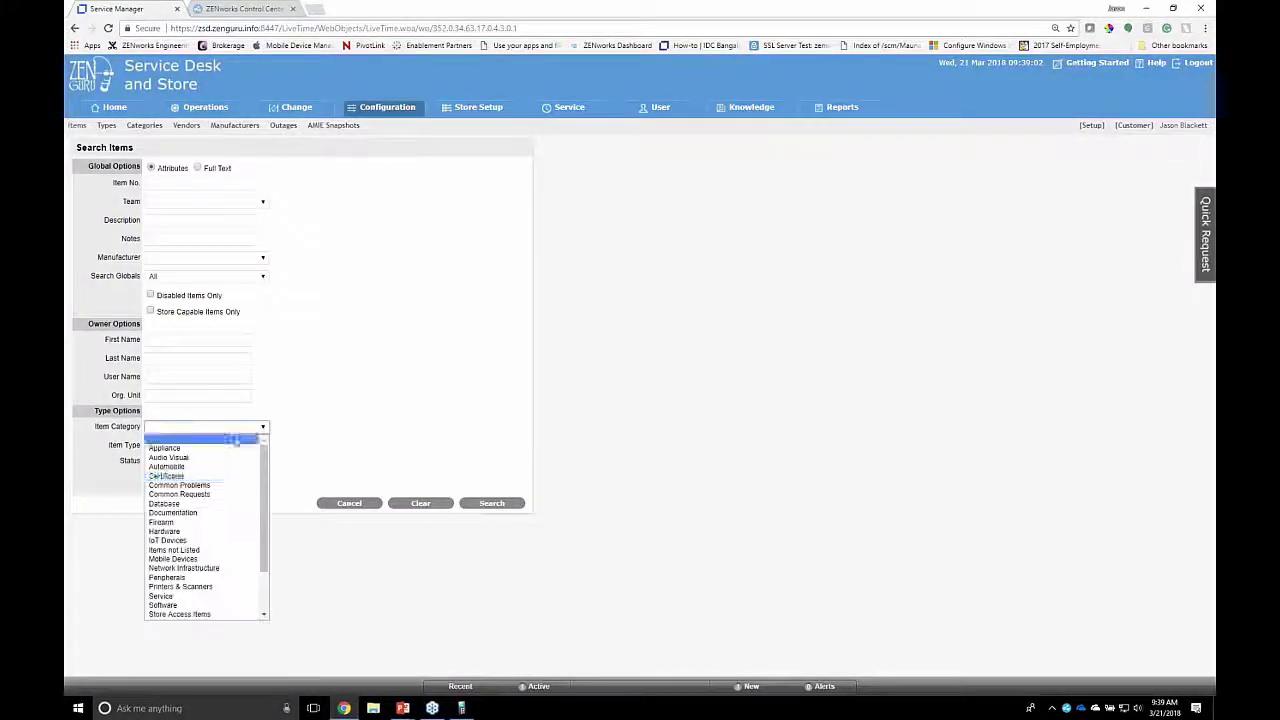
{"action": "scroll", "coordinate": [200, 560], "scroll_direction": "down", "scroll_amount": 3}
{"action": "left_click", "coordinate": [206, 559]}
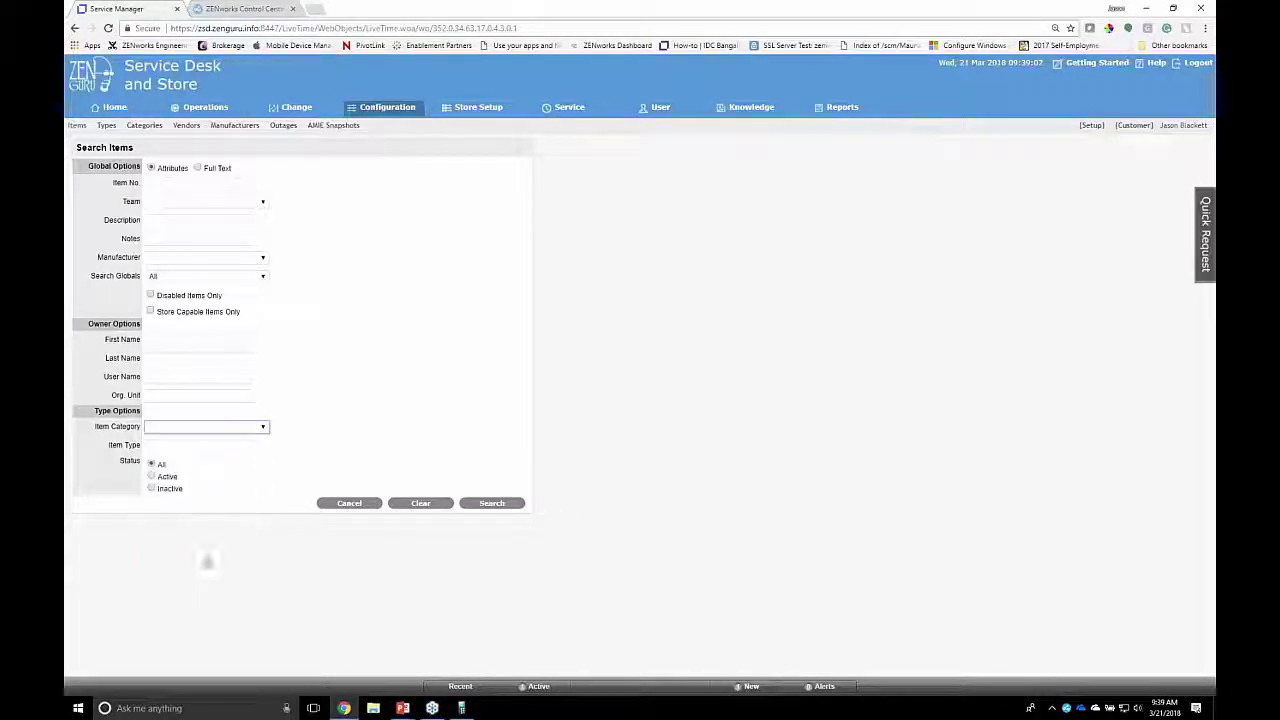
{"action": "scroll", "coordinate": [514, 544], "scroll_direction": "down", "scroll_amount": 3}
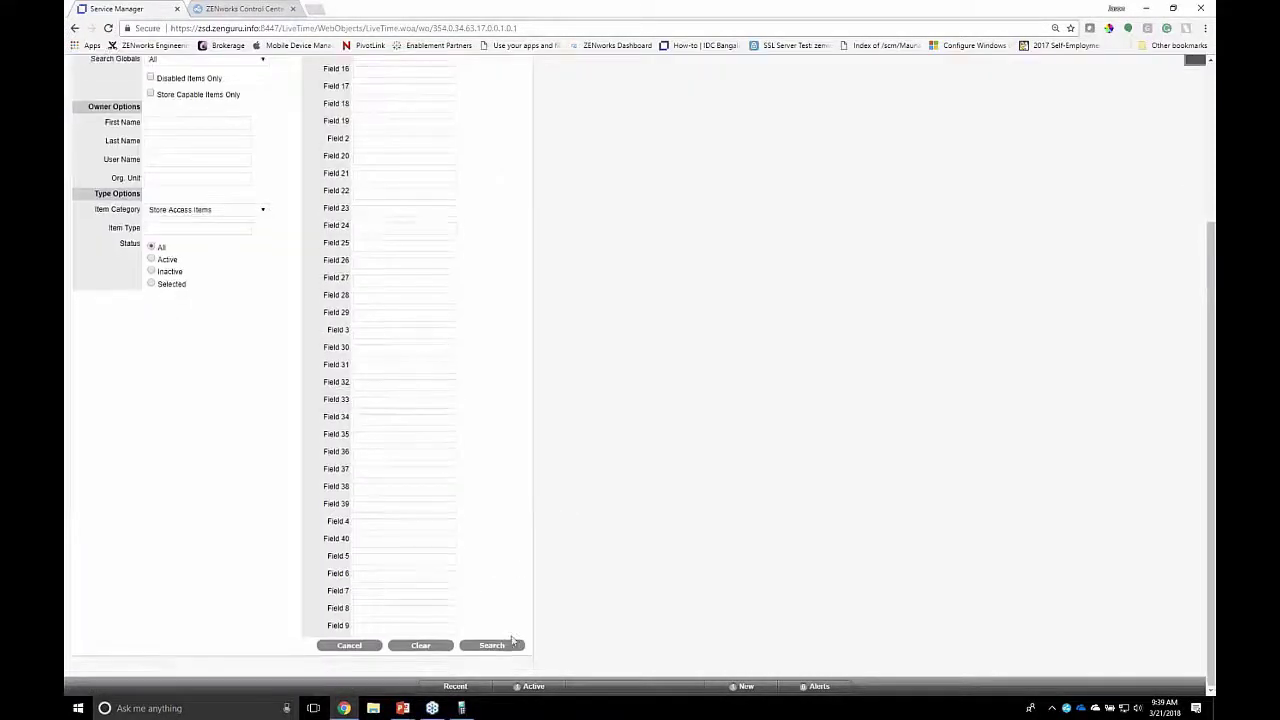
{"action": "left_click", "coordinate": [505, 645]}
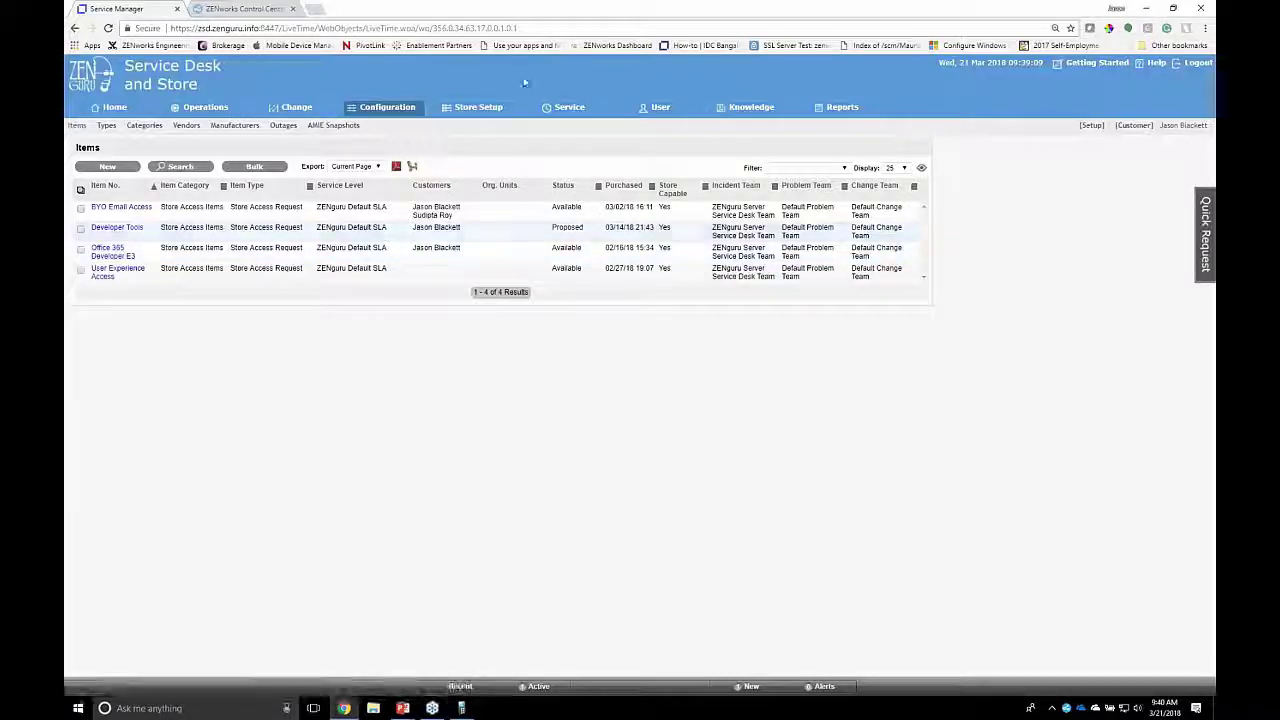
Step: Open the Two Step Approval store template and review its default SLA, workflow and Awaiting Line Manager Approval status
{"action": "left_click", "coordinate": [478, 107]}
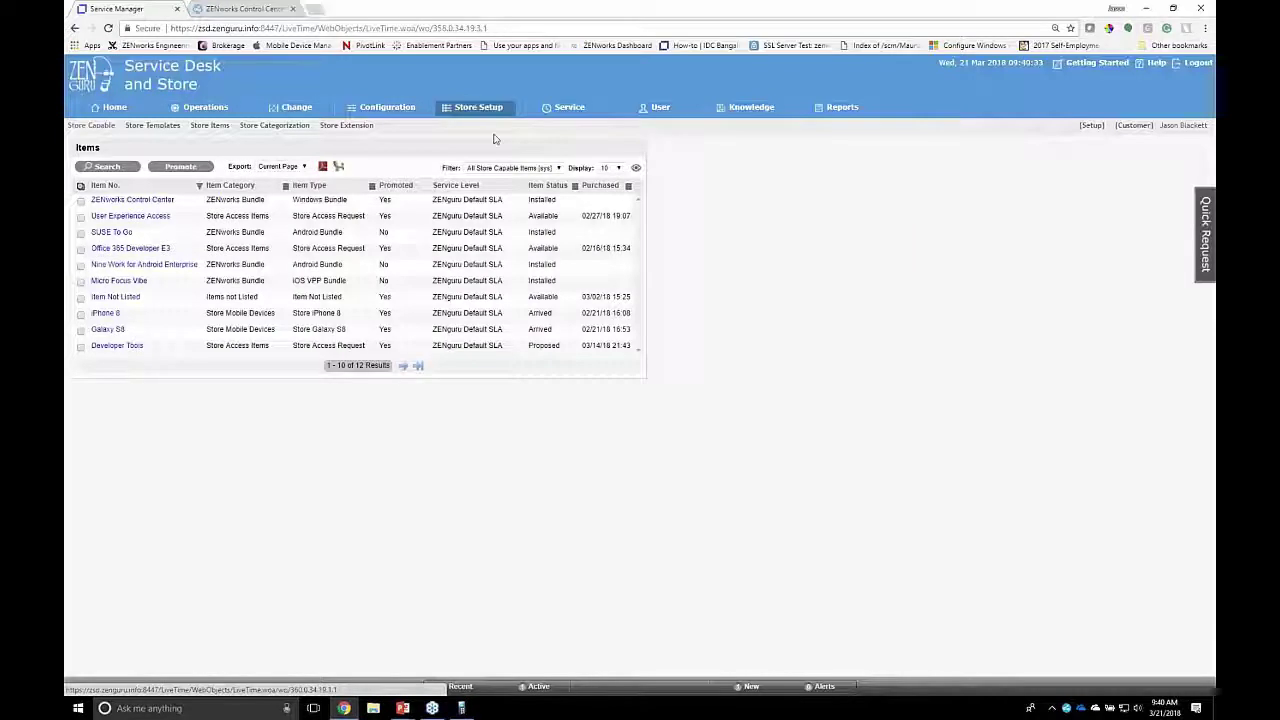
{"action": "left_click", "coordinate": [153, 127]}
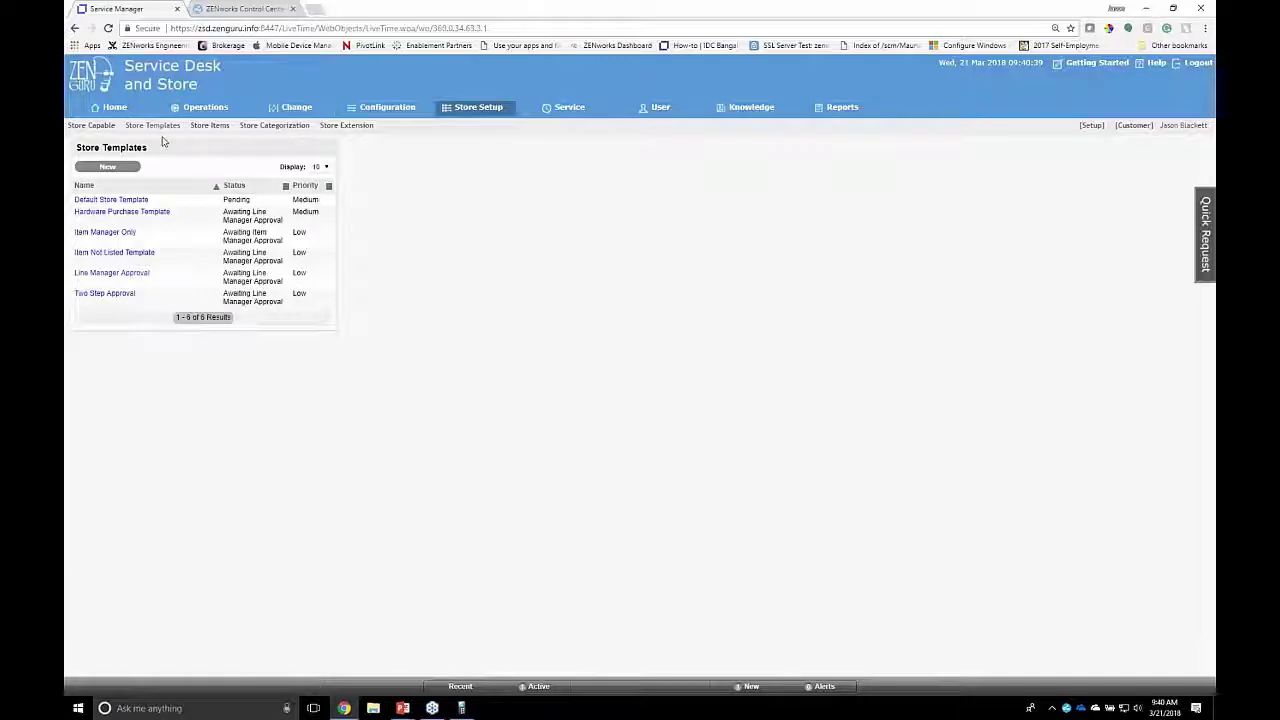
{"action": "left_click", "coordinate": [90, 298]}
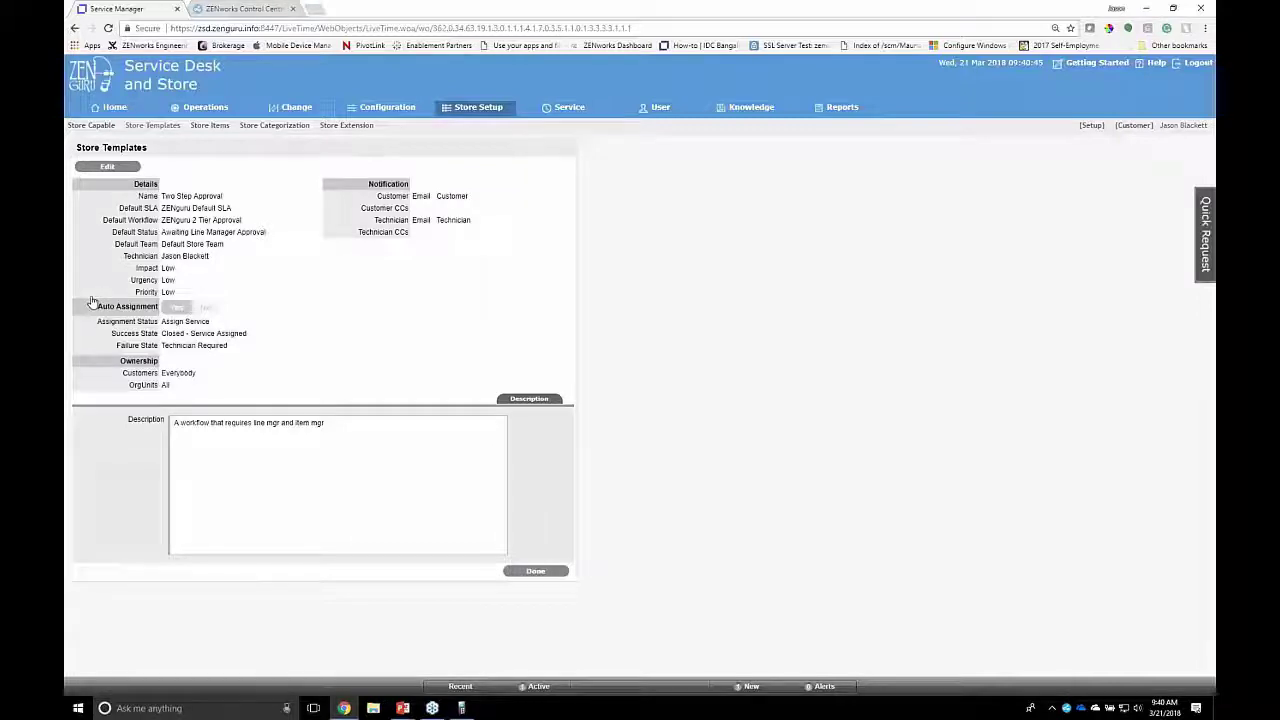
{"action": "left_click_drag", "start_coordinate": [161, 208], "coordinate": [236, 211]}
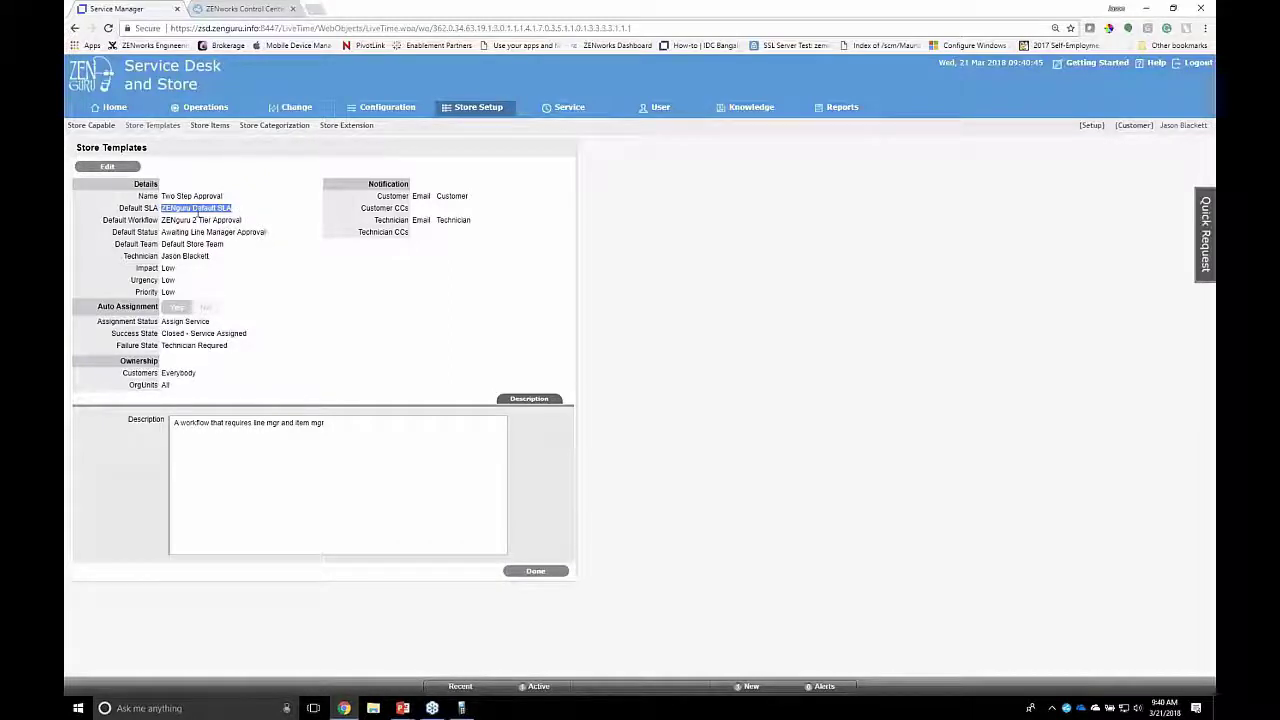
{"action": "left_click_drag", "start_coordinate": [162, 220], "coordinate": [262, 232]}
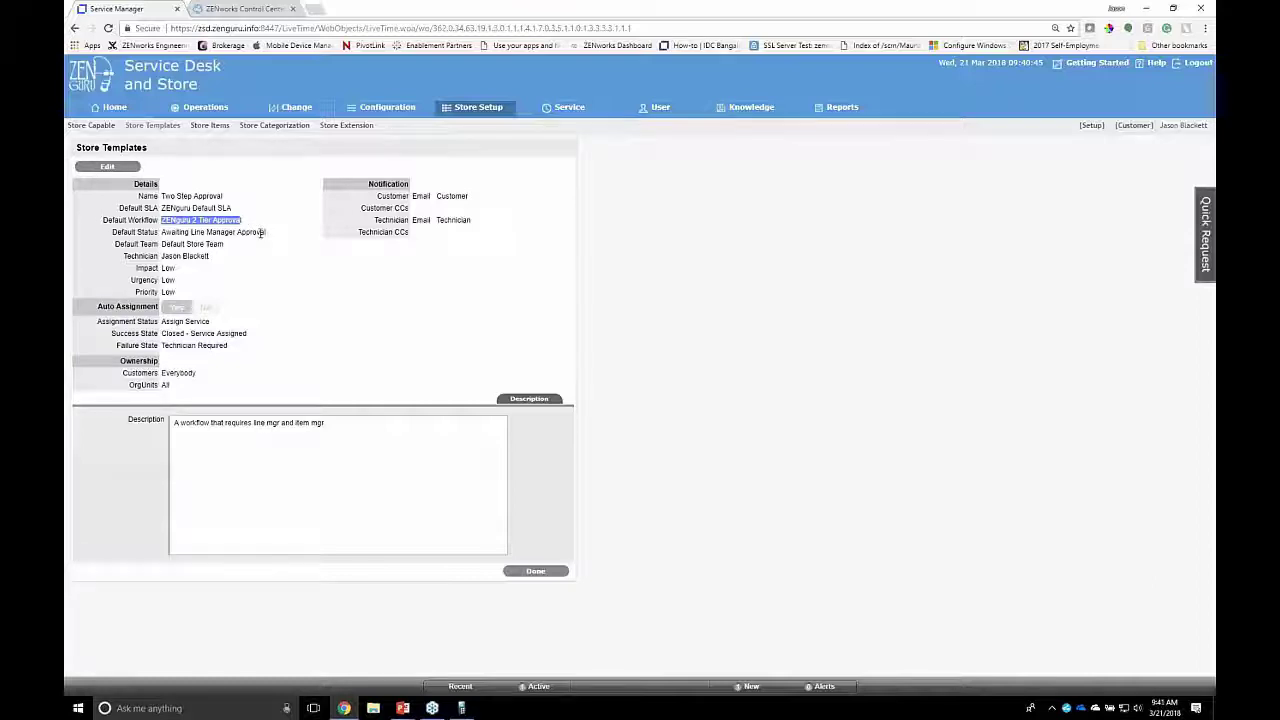
{"action": "left_click", "coordinate": [192, 307]}
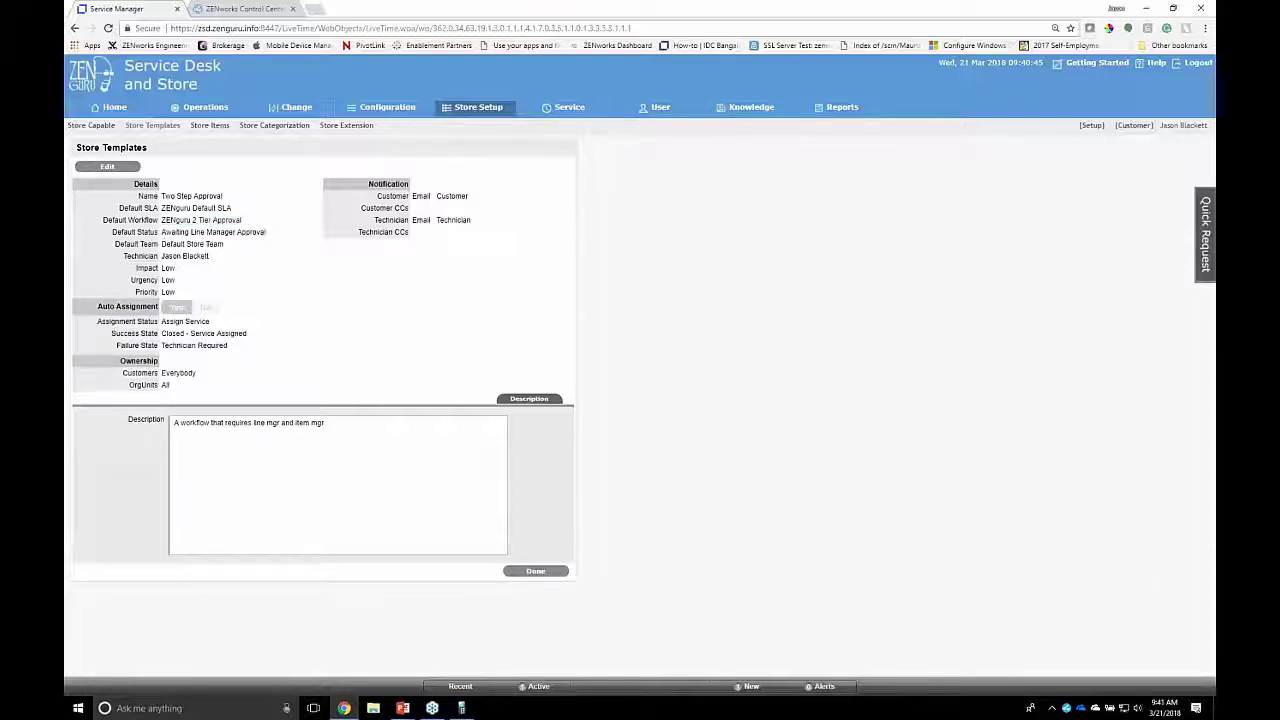
{"action": "left_click_drag", "start_coordinate": [162, 232], "coordinate": [266, 232]}
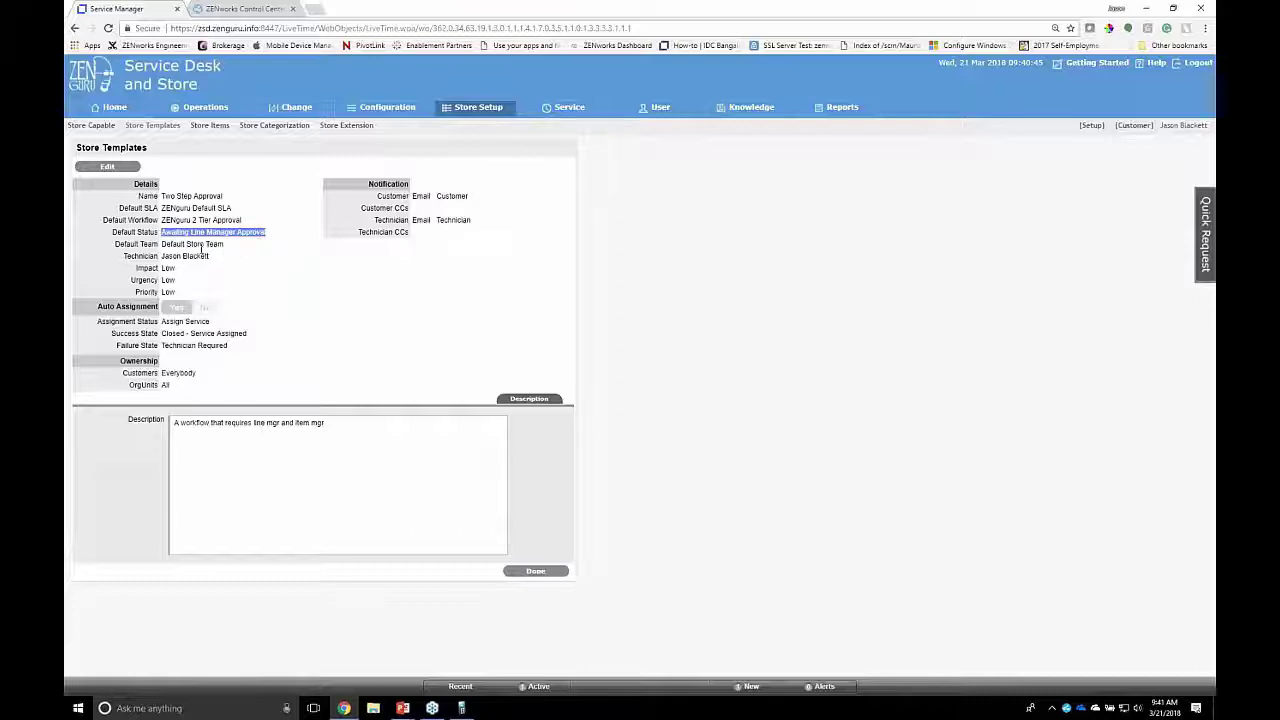
Step: Review its store team, technician, Assign Service, Closed - Service Assigned and Technician Required settings, then list store-capable items
{"action": "left_click_drag", "start_coordinate": [162, 244], "coordinate": [232, 247]}
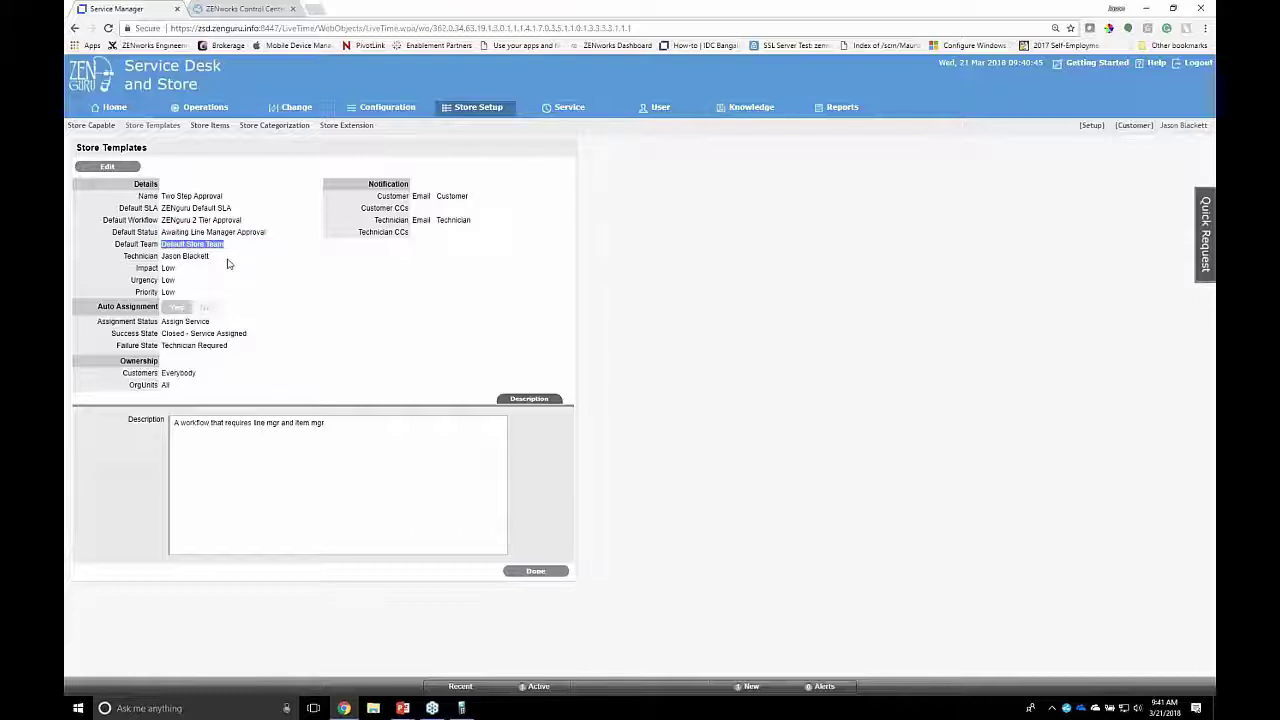
{"action": "left_click", "coordinate": [169, 268]}
{"action": "left_click_drag", "start_coordinate": [161, 256], "coordinate": [220, 258]}
{"action": "left_click_drag", "start_coordinate": [164, 321], "coordinate": [212, 322]}
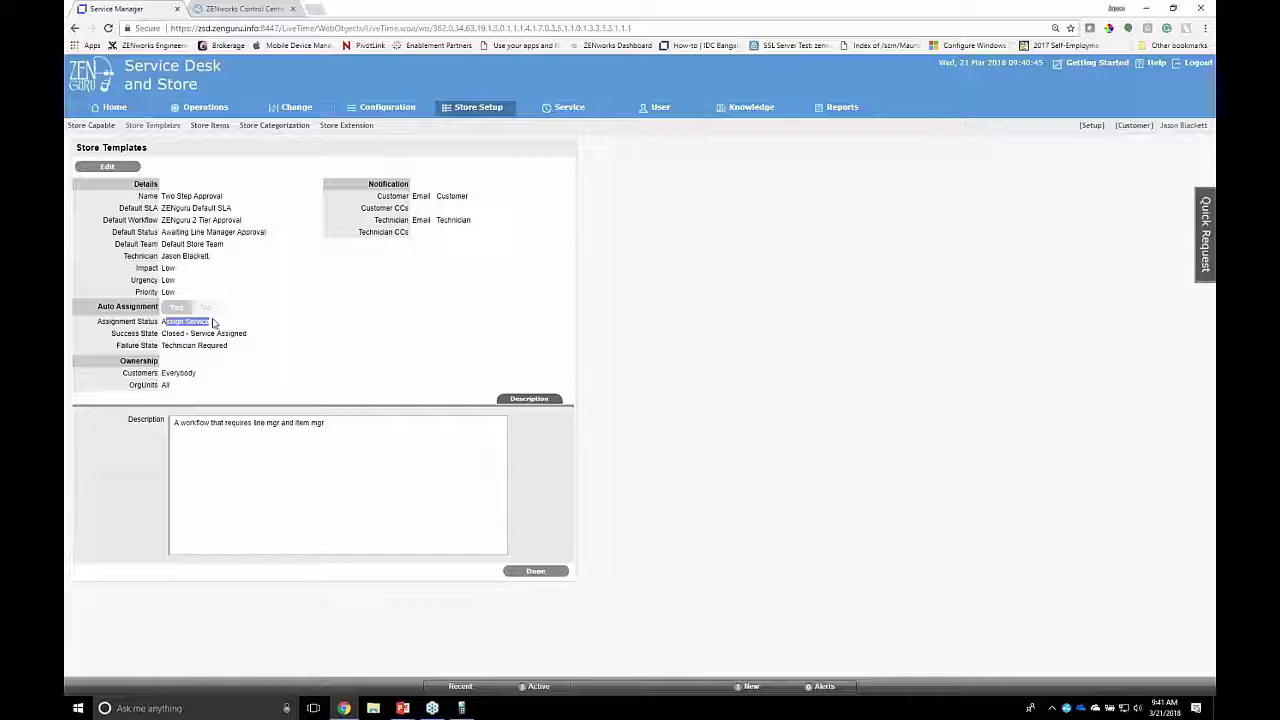
{"action": "double_click", "coordinate": [206, 334]}
{"action": "left_click_drag", "start_coordinate": [182, 345], "coordinate": [212, 346]}
{"action": "left_click", "coordinate": [103, 127]}
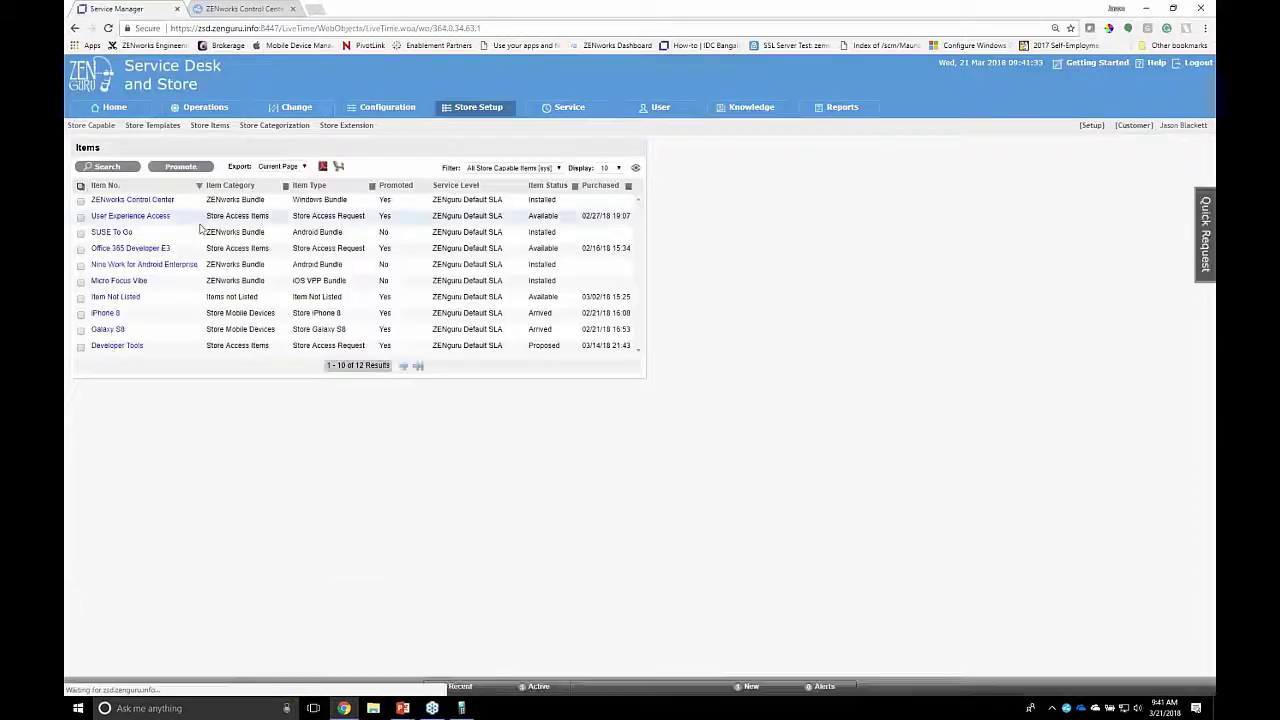
Step: Open the Office 365 Developer E3 store item from Store Items, noting its Two Step Approval template
{"action": "left_click", "coordinate": [81, 248]}
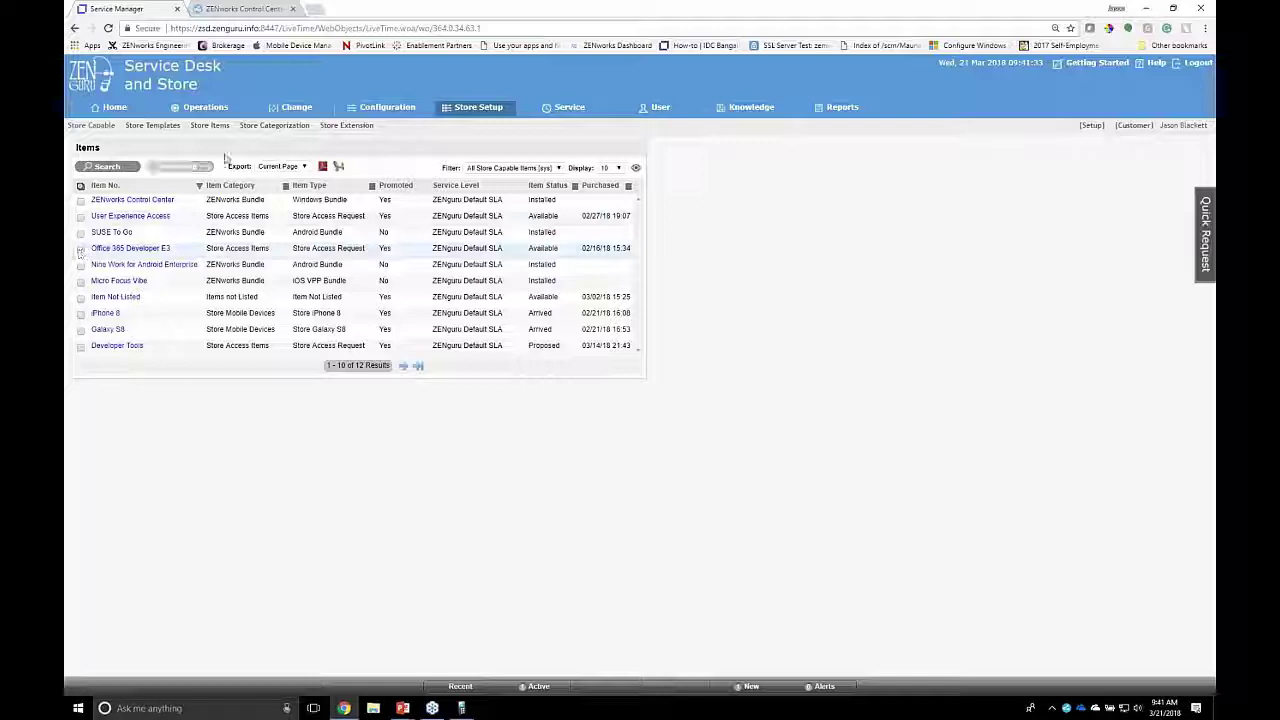
{"action": "left_click", "coordinate": [181, 166]}
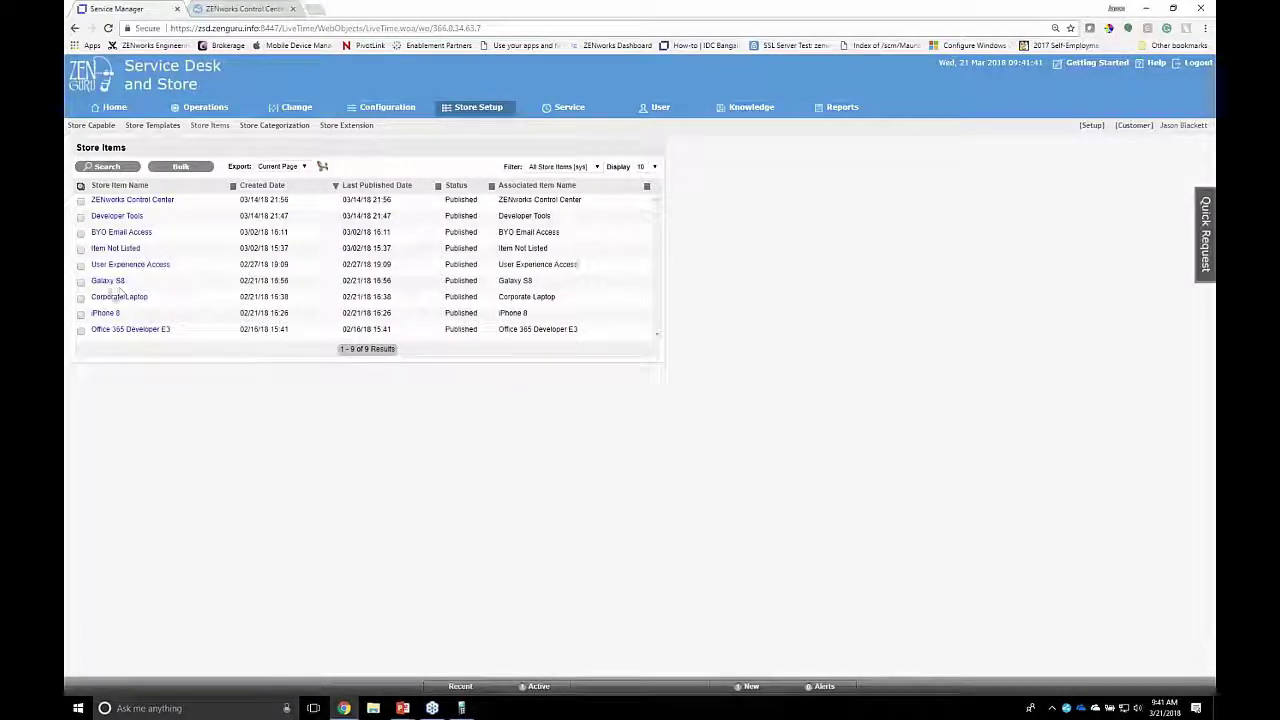
{"action": "left_click", "coordinate": [127, 329]}
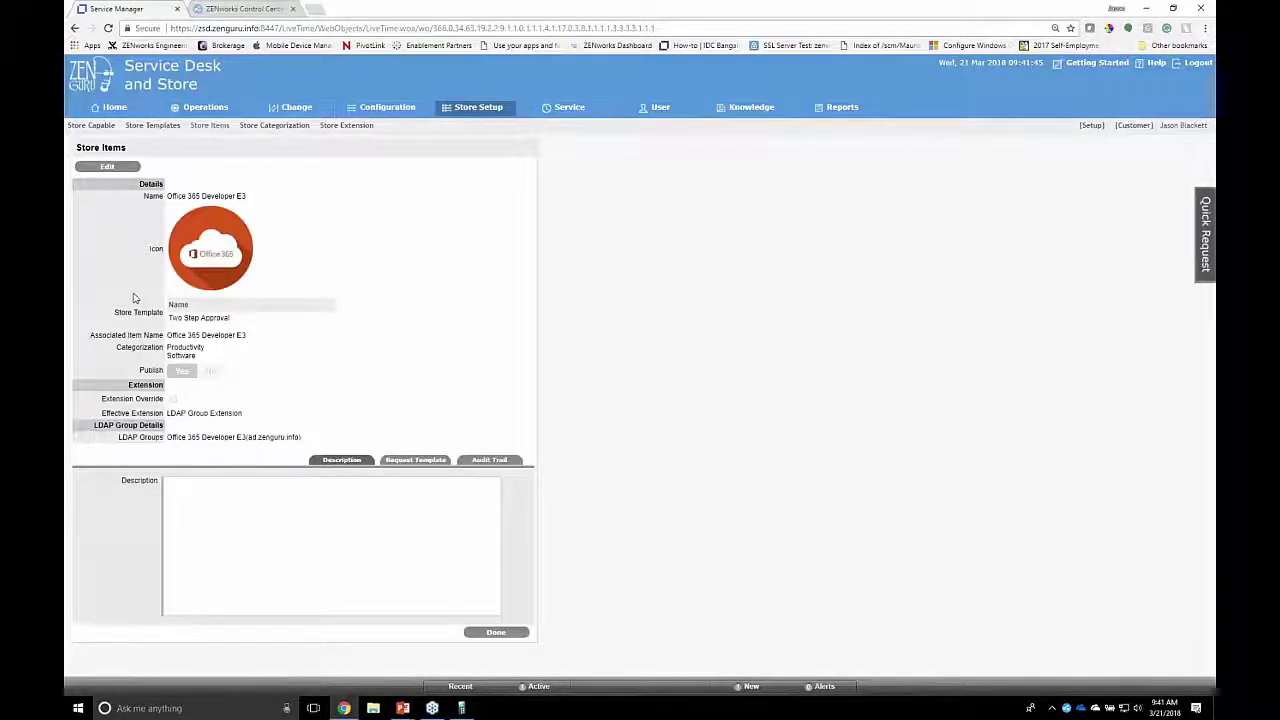
{"action": "left_click_drag", "start_coordinate": [230, 318], "coordinate": [169, 323]}
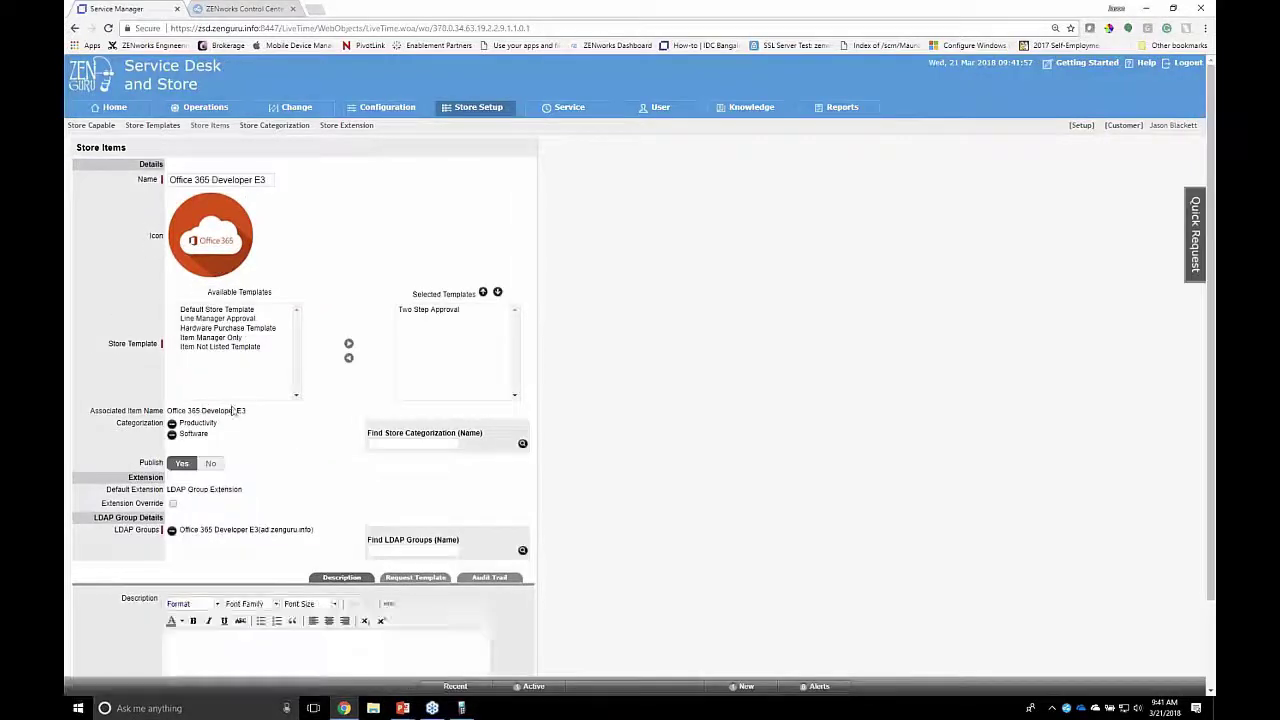
Step: Review the item's LDAP Group Extension, available LDAP groups and request template, then cancel without changes
{"action": "left_click_drag", "start_coordinate": [245, 410], "coordinate": [168, 410]}
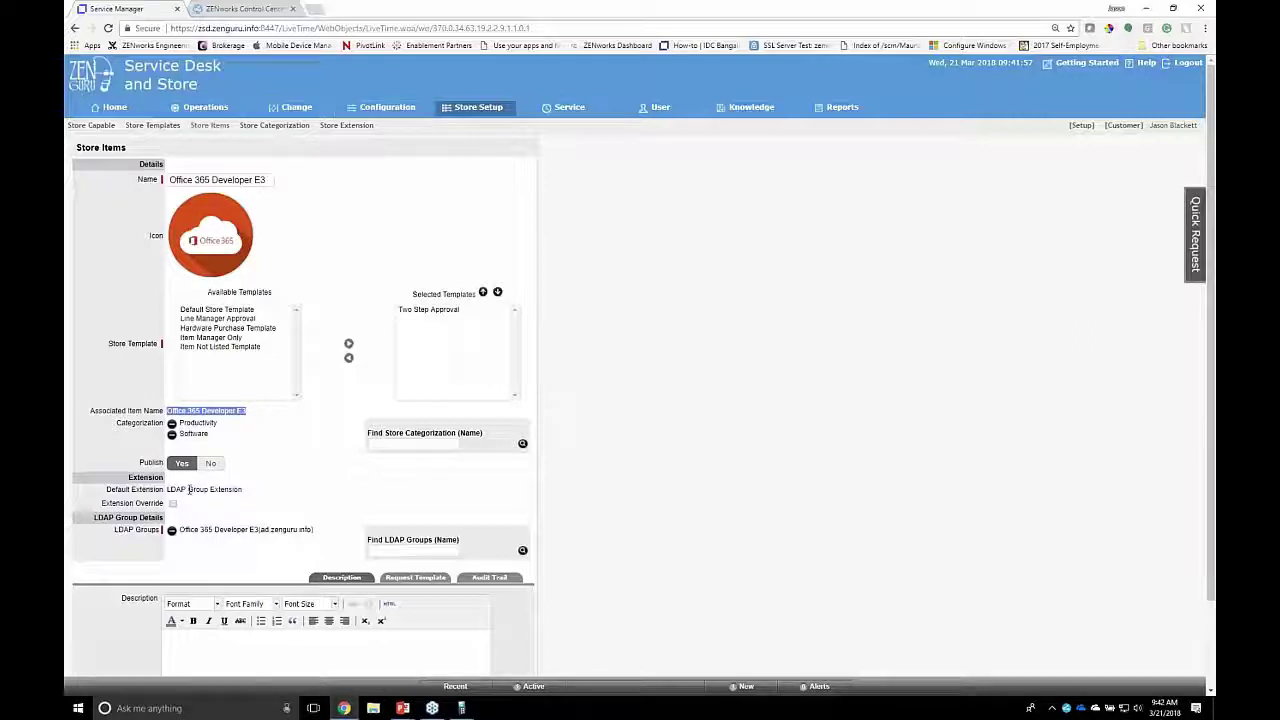
{"action": "left_click_drag", "start_coordinate": [167, 489], "coordinate": [243, 489]}
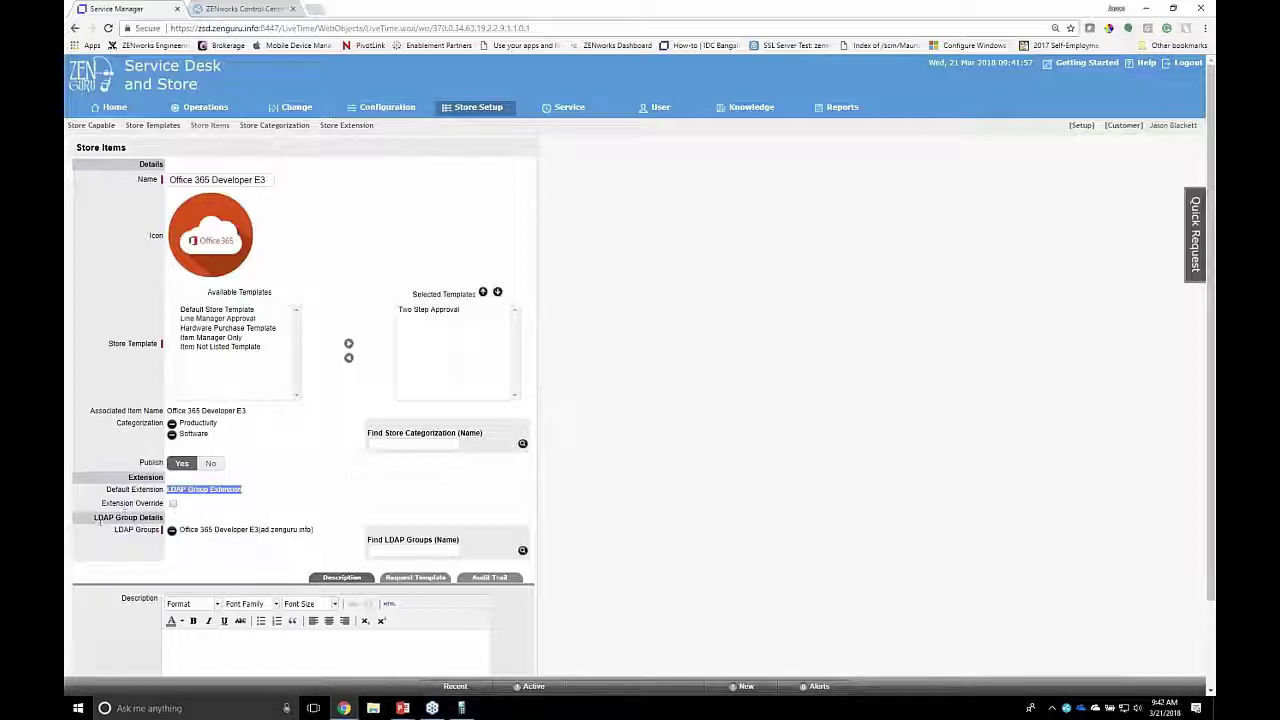
{"action": "double_click", "coordinate": [150, 503]}
{"action": "left_click_drag", "start_coordinate": [94, 517], "coordinate": [150, 517]}
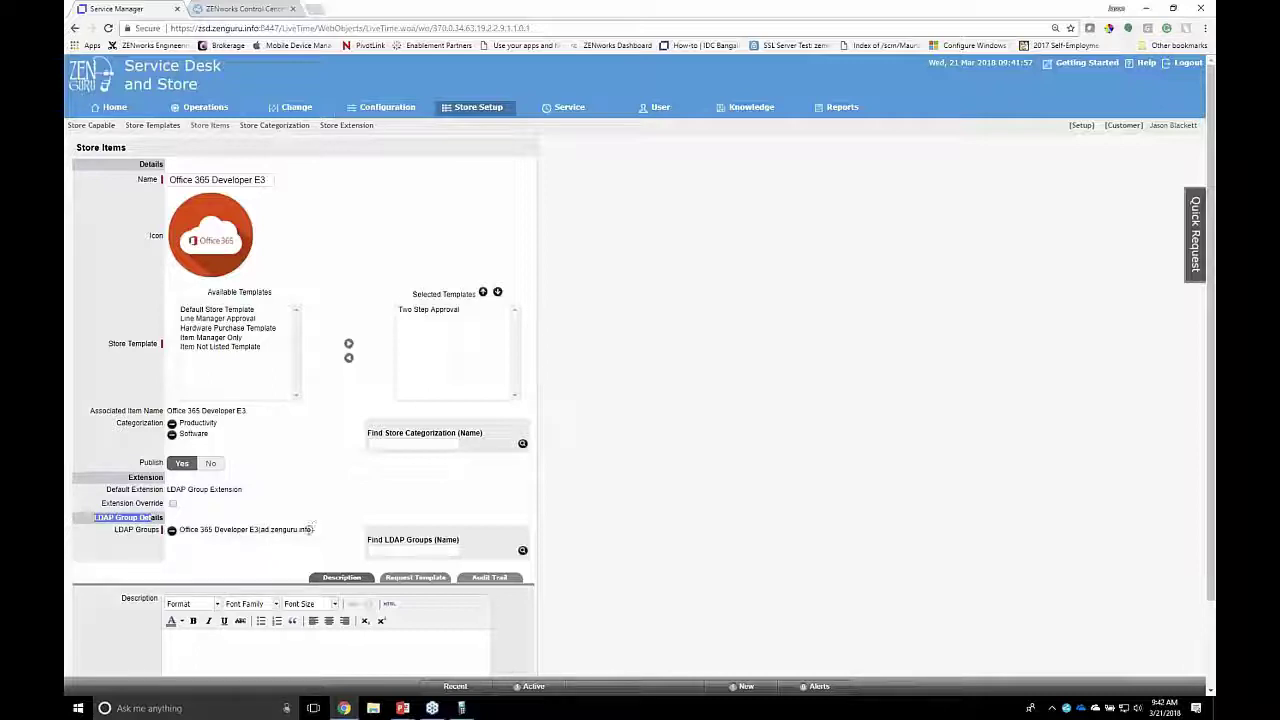
{"action": "left_click", "coordinate": [310, 529]}
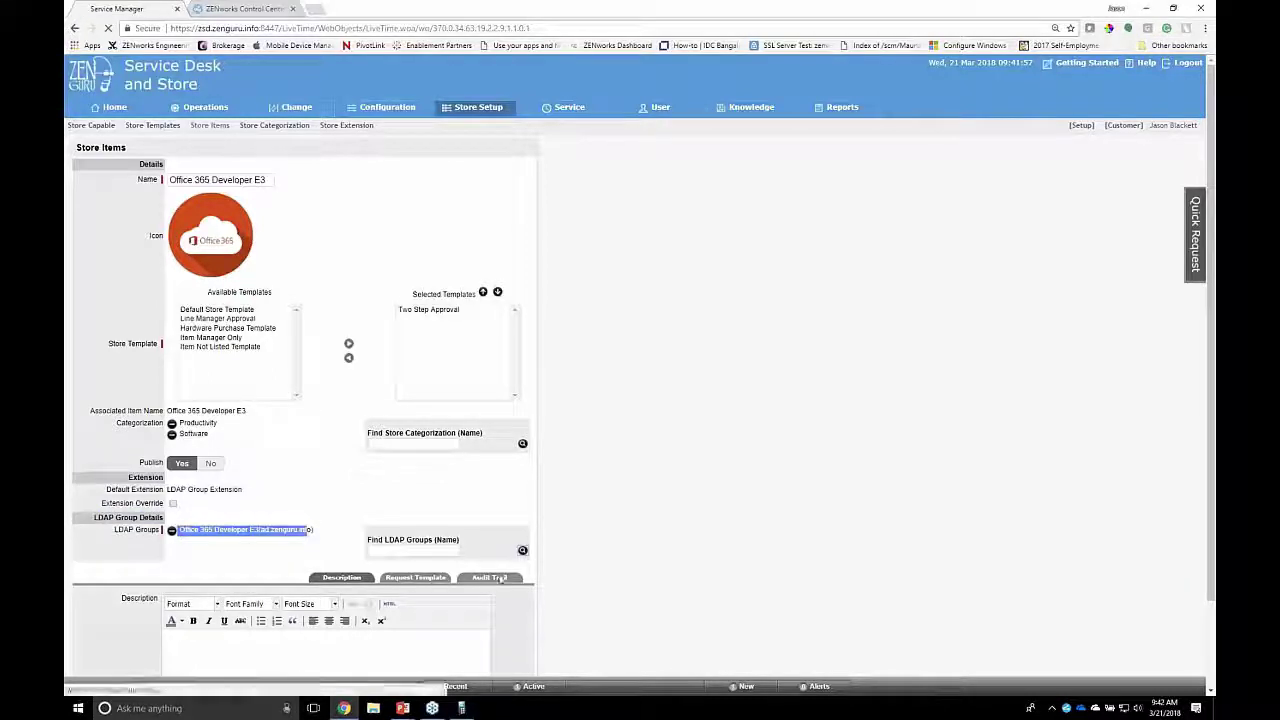
{"action": "scroll", "coordinate": [248, 258], "scroll_direction": "down", "scroll_amount": 4}
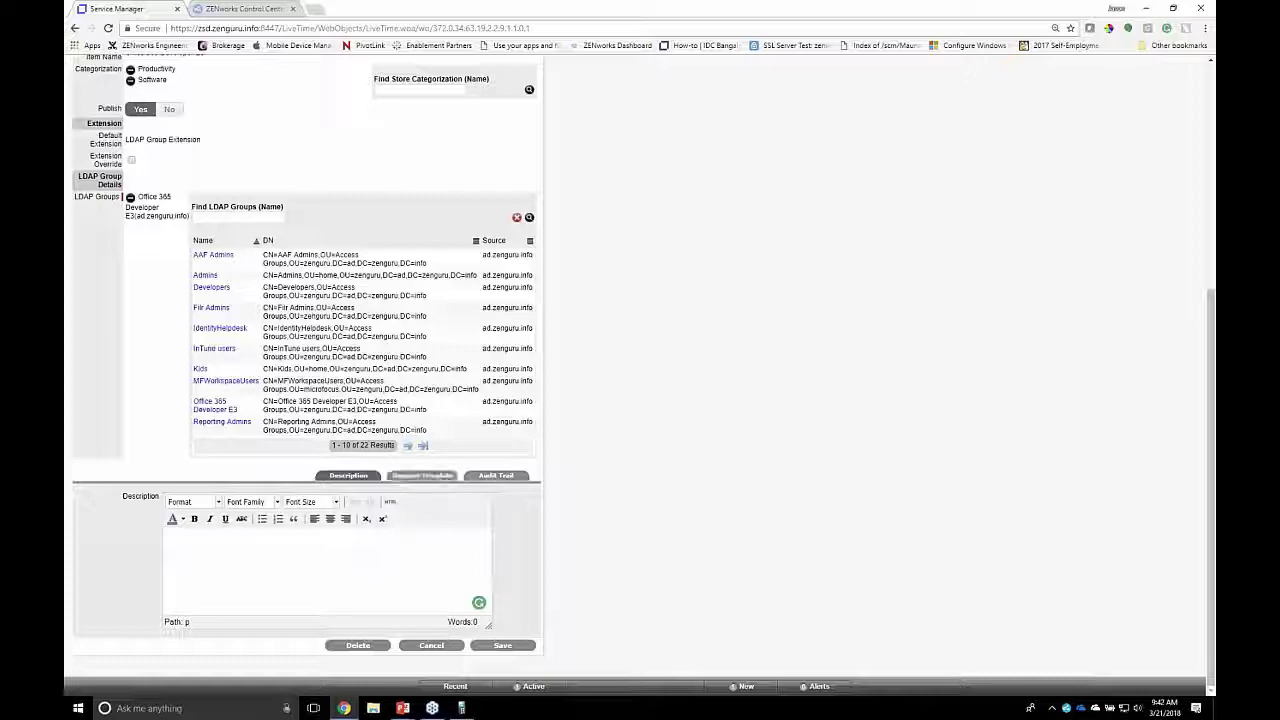
{"action": "left_click", "coordinate": [409, 476]}
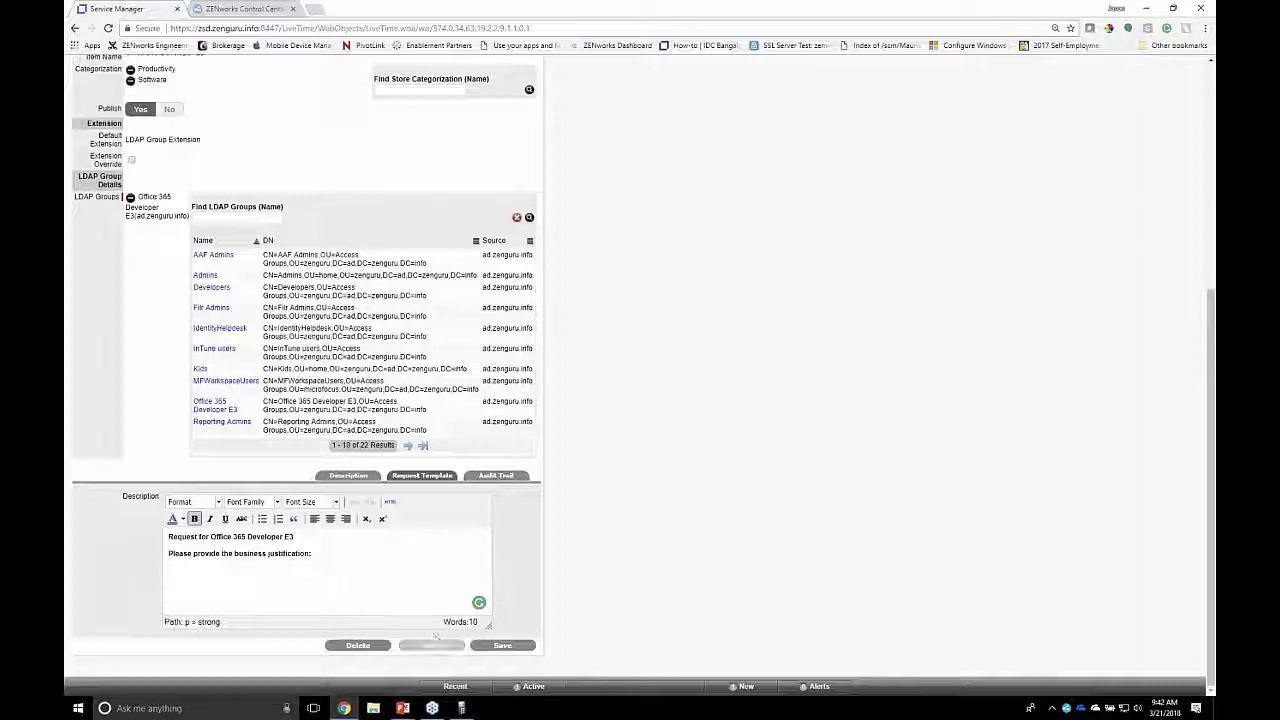
{"action": "left_click", "coordinate": [430, 645]}
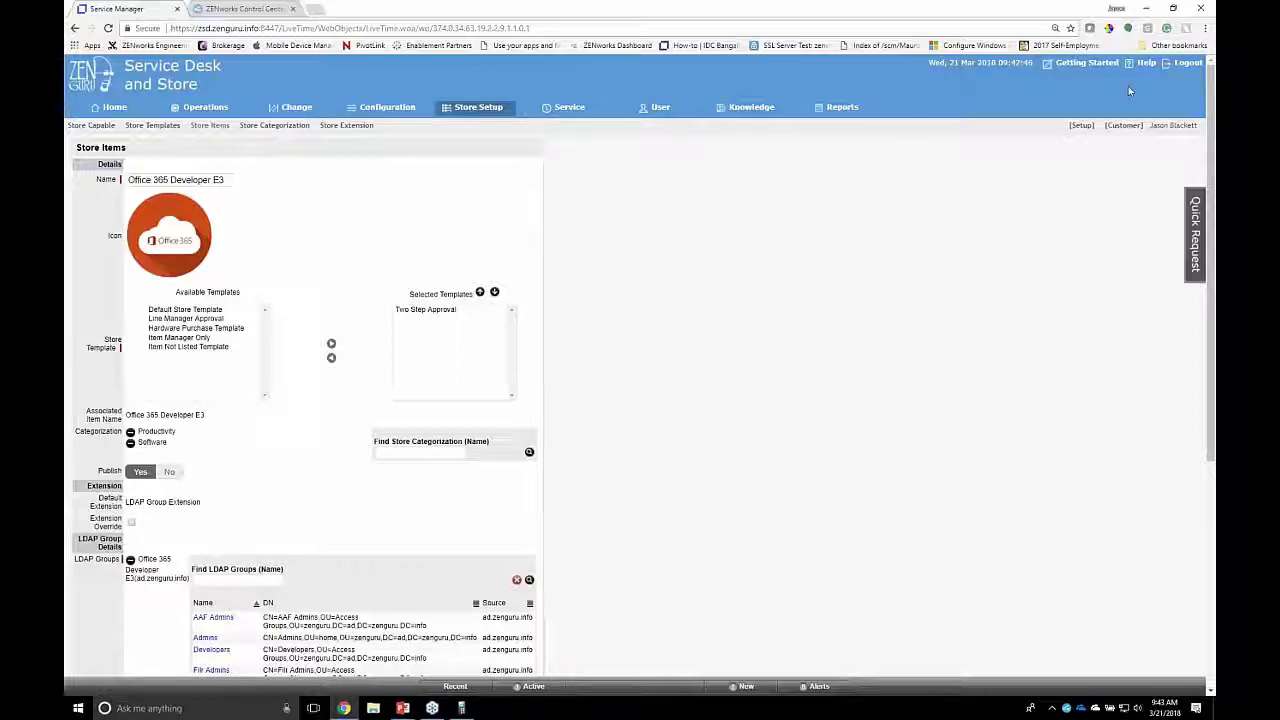
Step: Log out and sign in with the end user's username and password to reach the customer Store
{"action": "left_click", "coordinate": [1184, 64]}
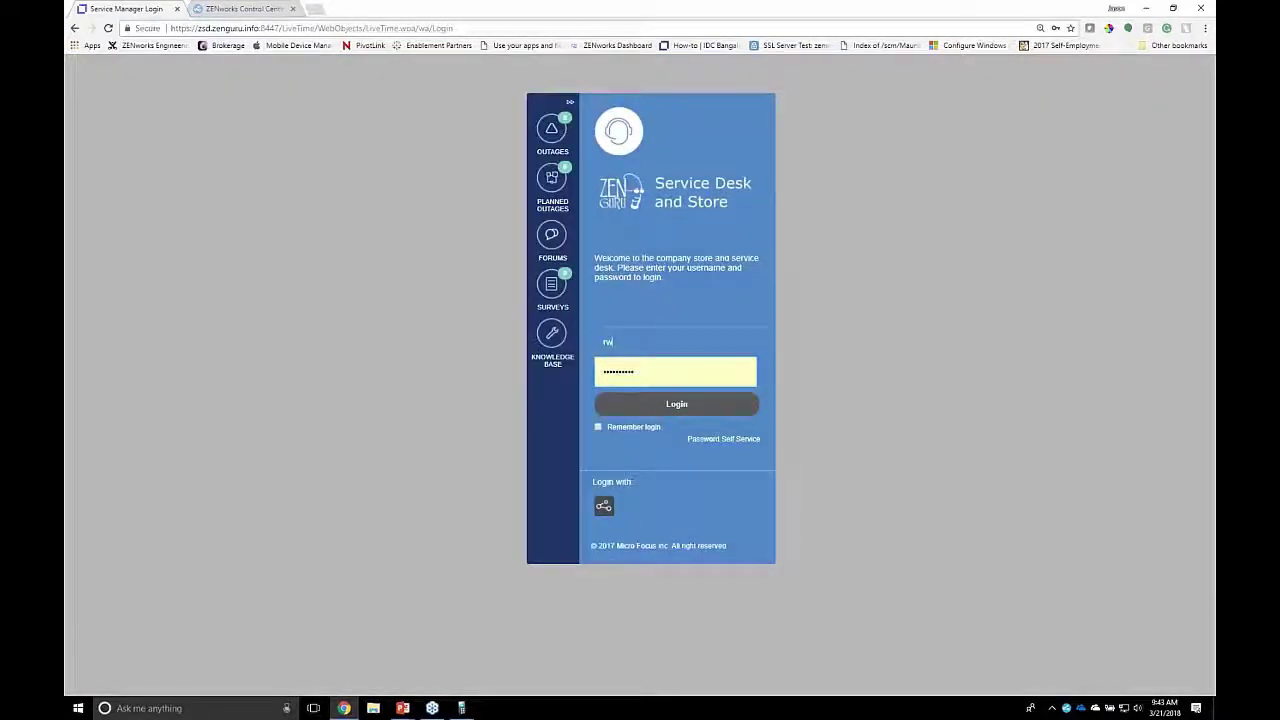
{"action": "key", "text": "Tab"}
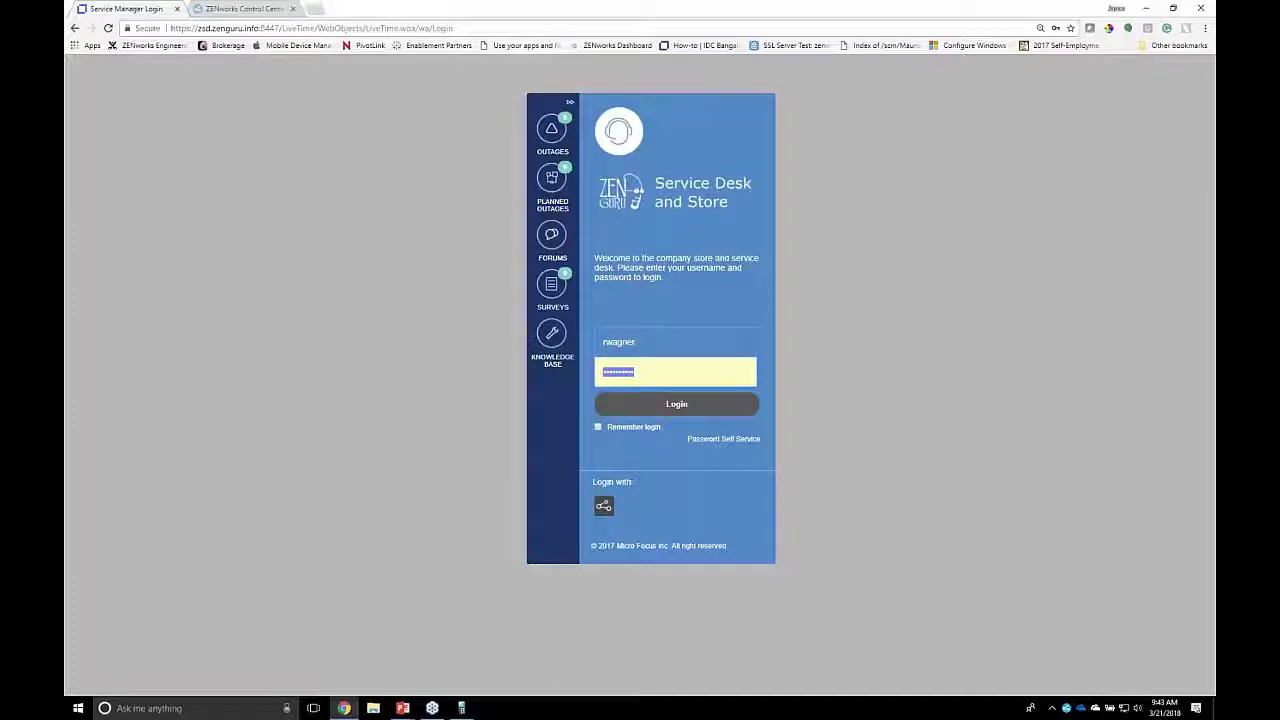
{"action": "type", "text": "**********"}
{"action": "key", "text": "Return"}
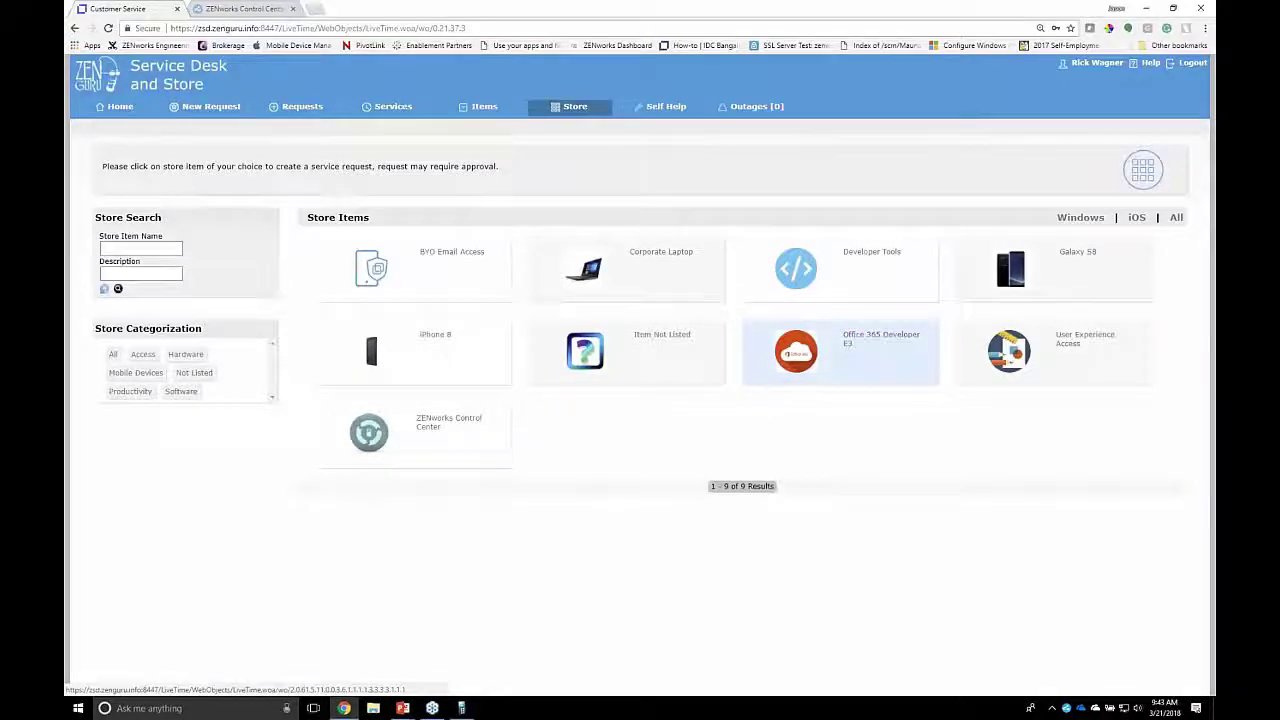
Step: Request Office 365 Developer E3 with justification 'All of my peers have it and it looks cool'
{"action": "left_click", "coordinate": [881, 336]}
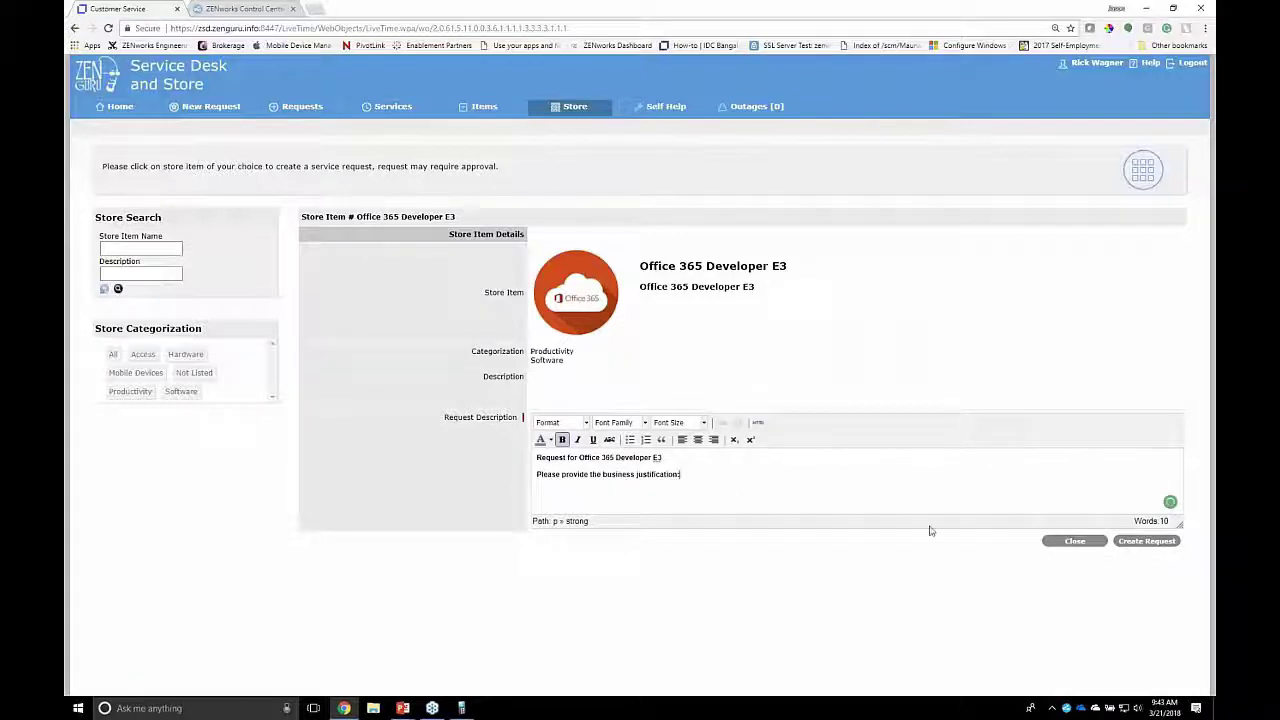
{"action": "key", "text": "ctrl+b"}
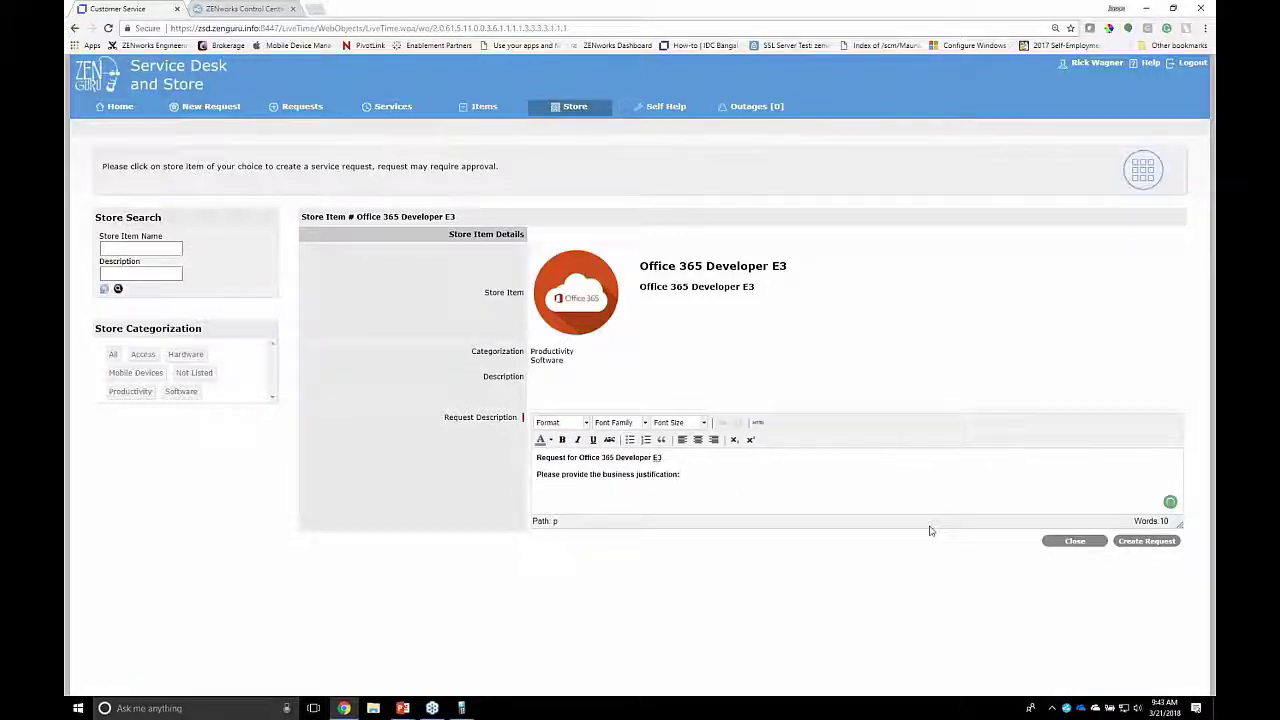
{"action": "type", "text": "All of my peers have it and it ke"}
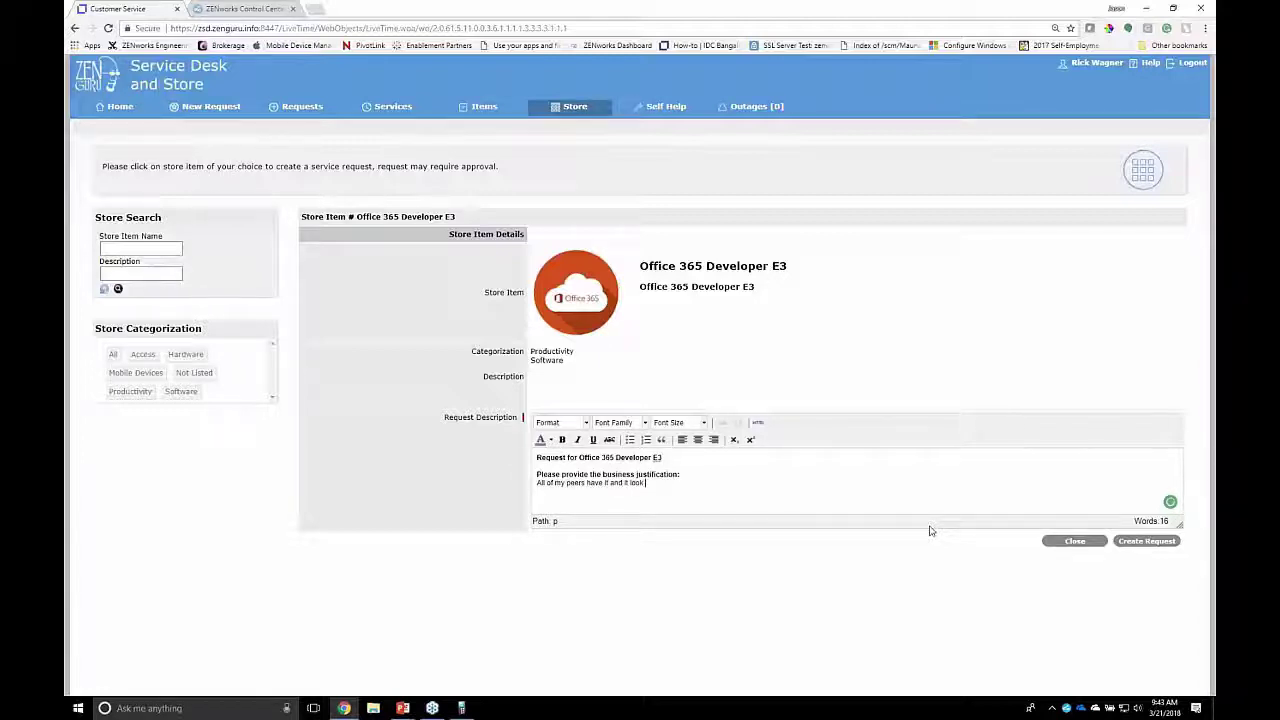
{"action": "type", "text": "oks cool"}
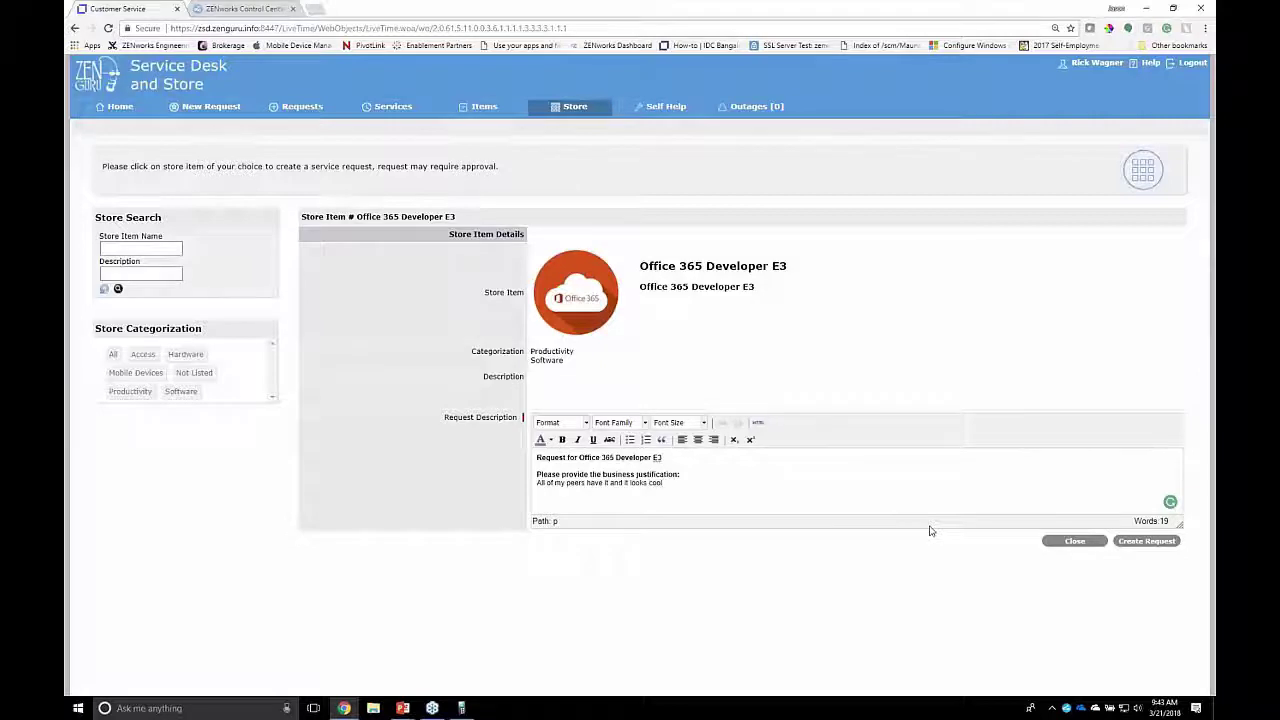
{"action": "left_click", "coordinate": [1135, 545]}
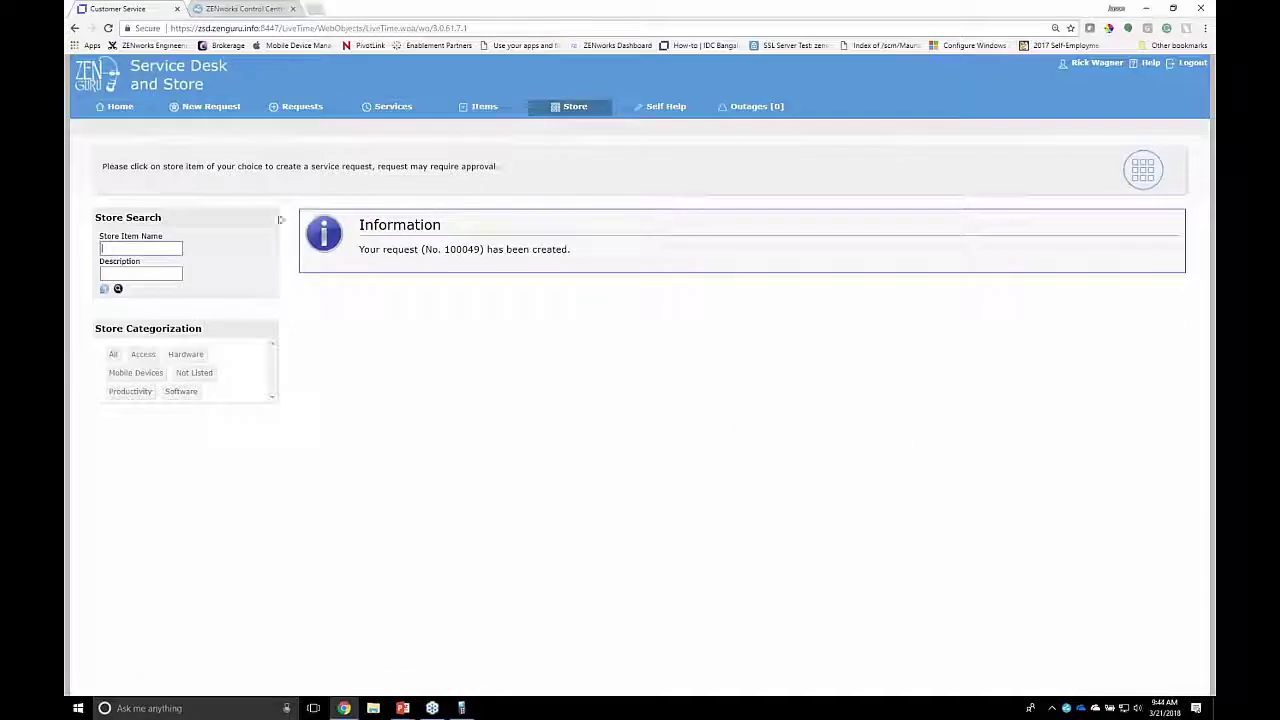
Step: Open the Corporate Laptop store item, view its laptop types, and close it without requesting
{"action": "left_click", "coordinate": [578, 107]}
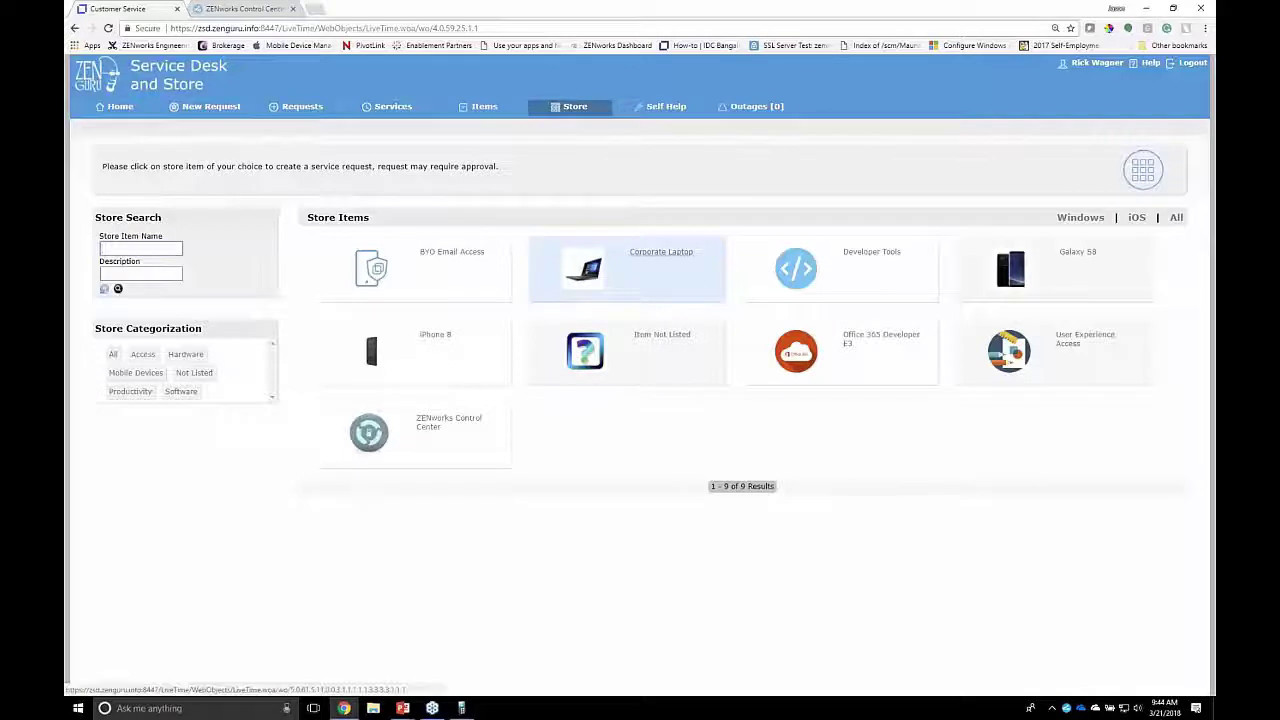
{"action": "left_click", "coordinate": [626, 268]}
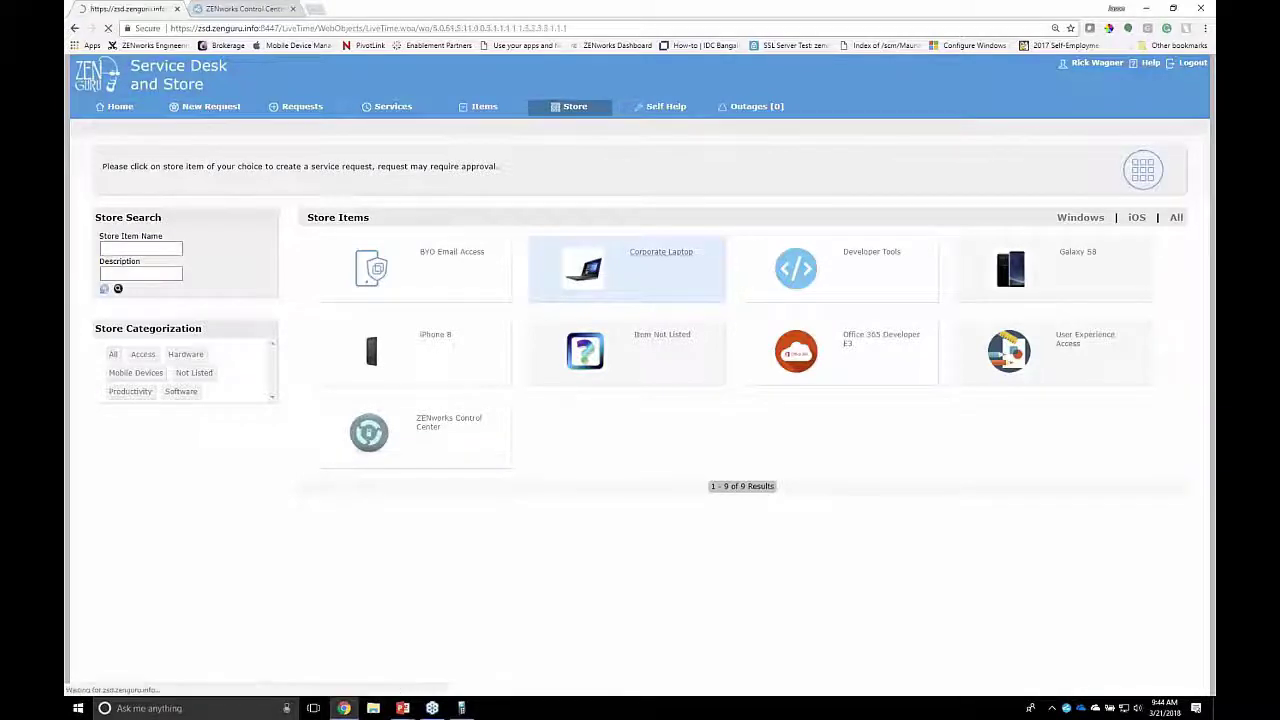
{"action": "left_click", "coordinate": [624, 370]}
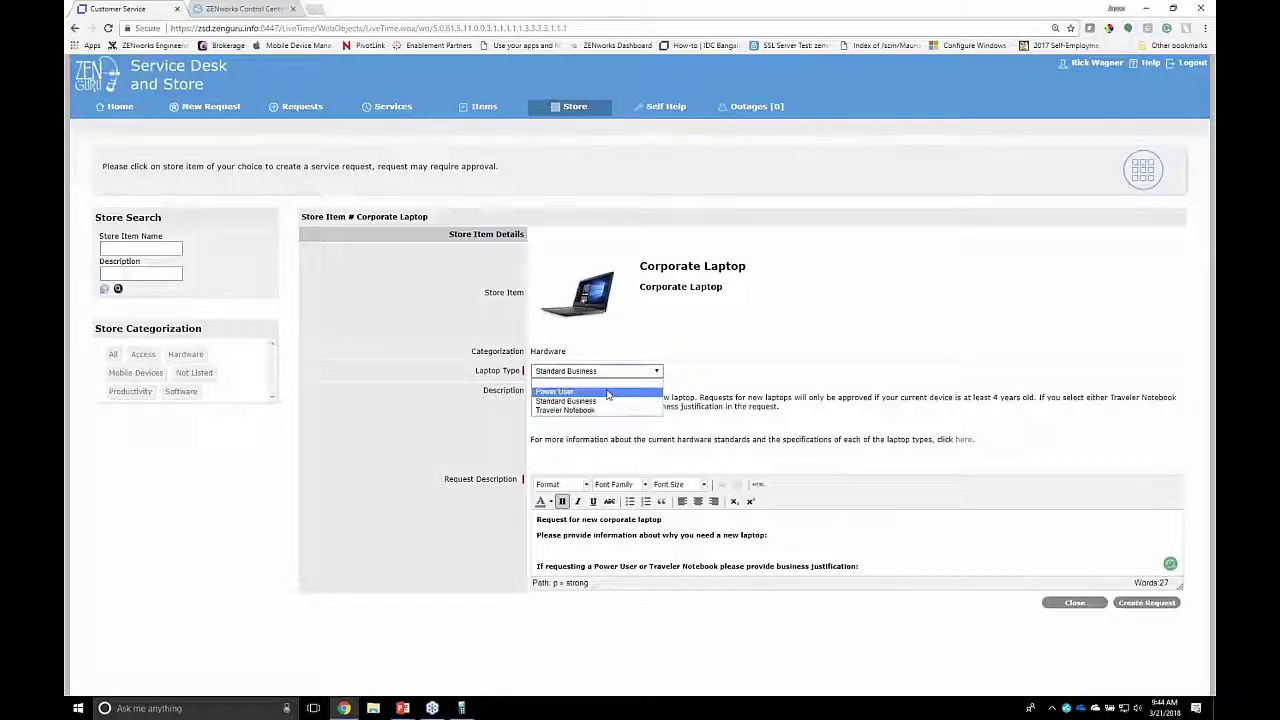
{"action": "left_click", "coordinate": [1078, 604]}
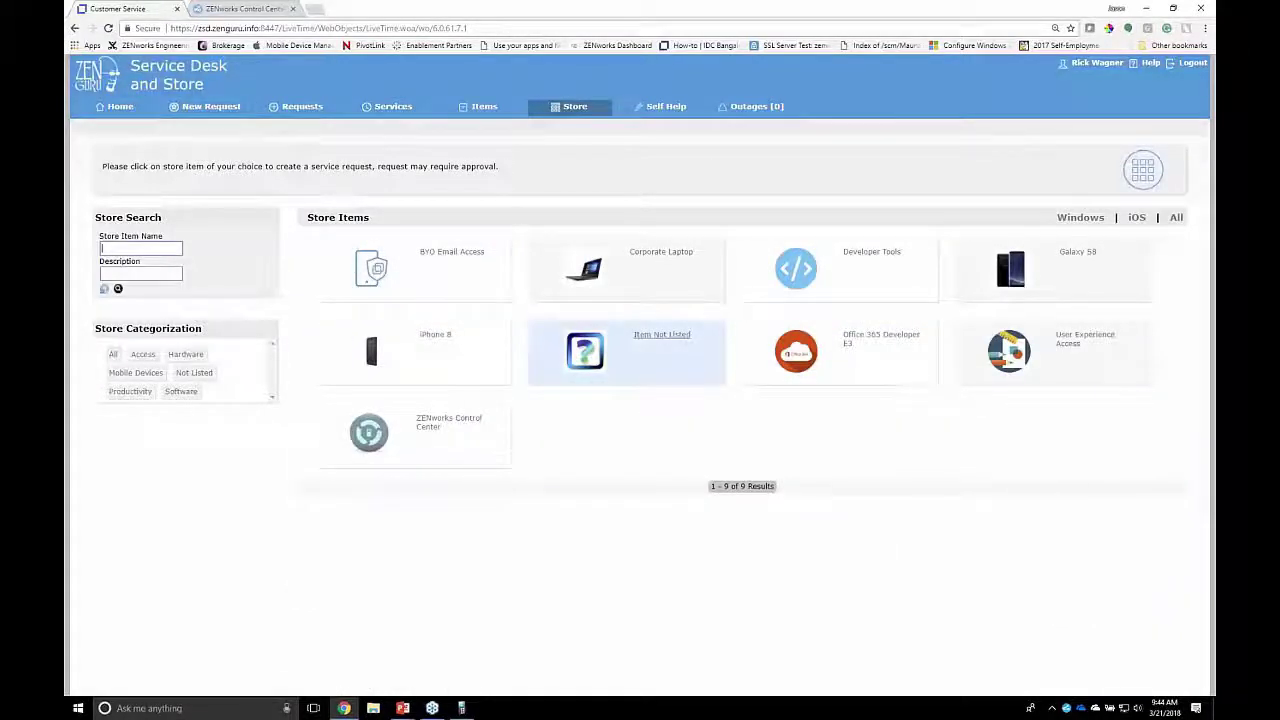
Step: Open Item Not Listed, set Item Type to Other, then close the form without requesting
{"action": "left_click", "coordinate": [684, 341]}
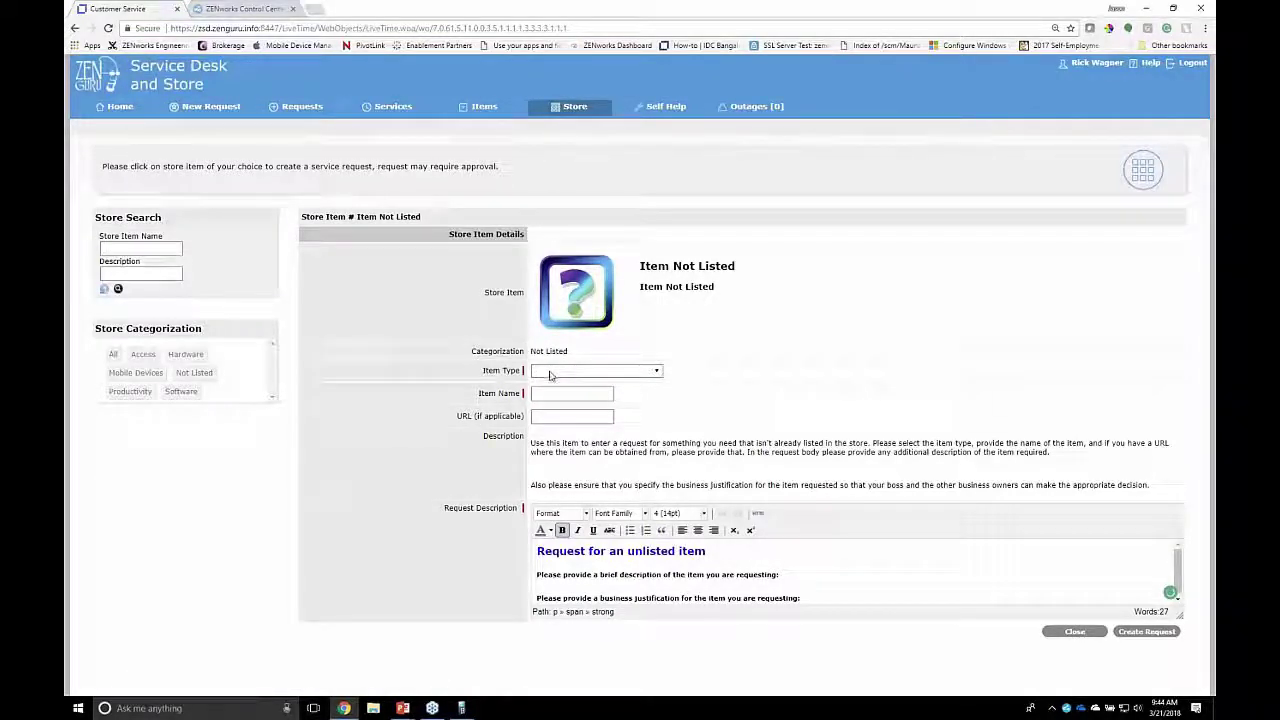
{"action": "left_click", "coordinate": [655, 371]}
{"action": "left_click", "coordinate": [625, 410]}
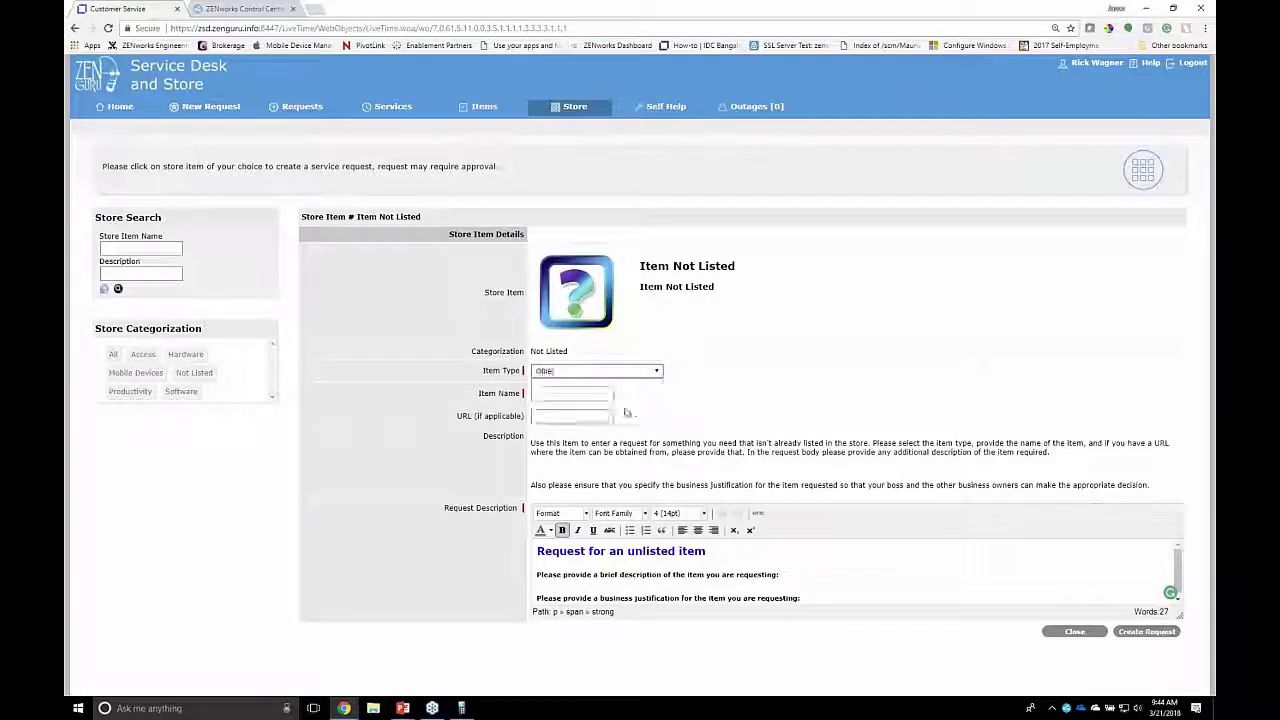
{"action": "left_click", "coordinate": [567, 393]}
{"action": "left_click", "coordinate": [560, 416]}
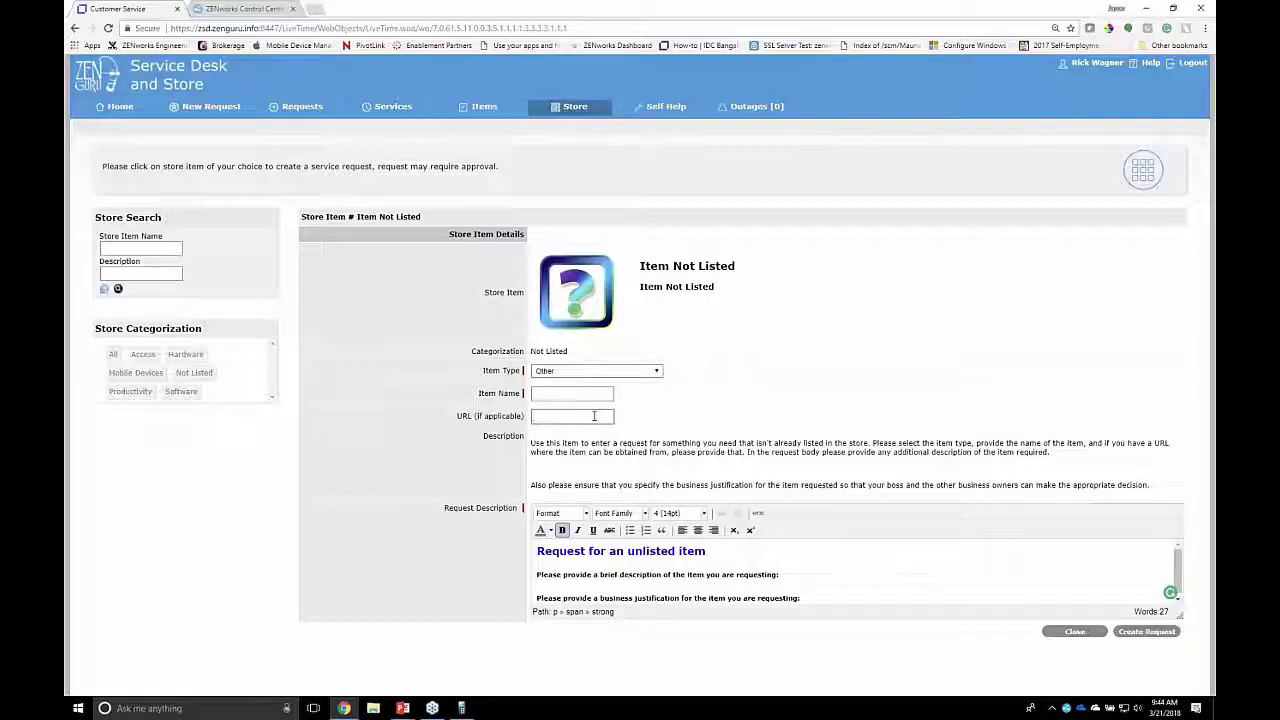
{"action": "left_click", "coordinate": [1075, 631]}
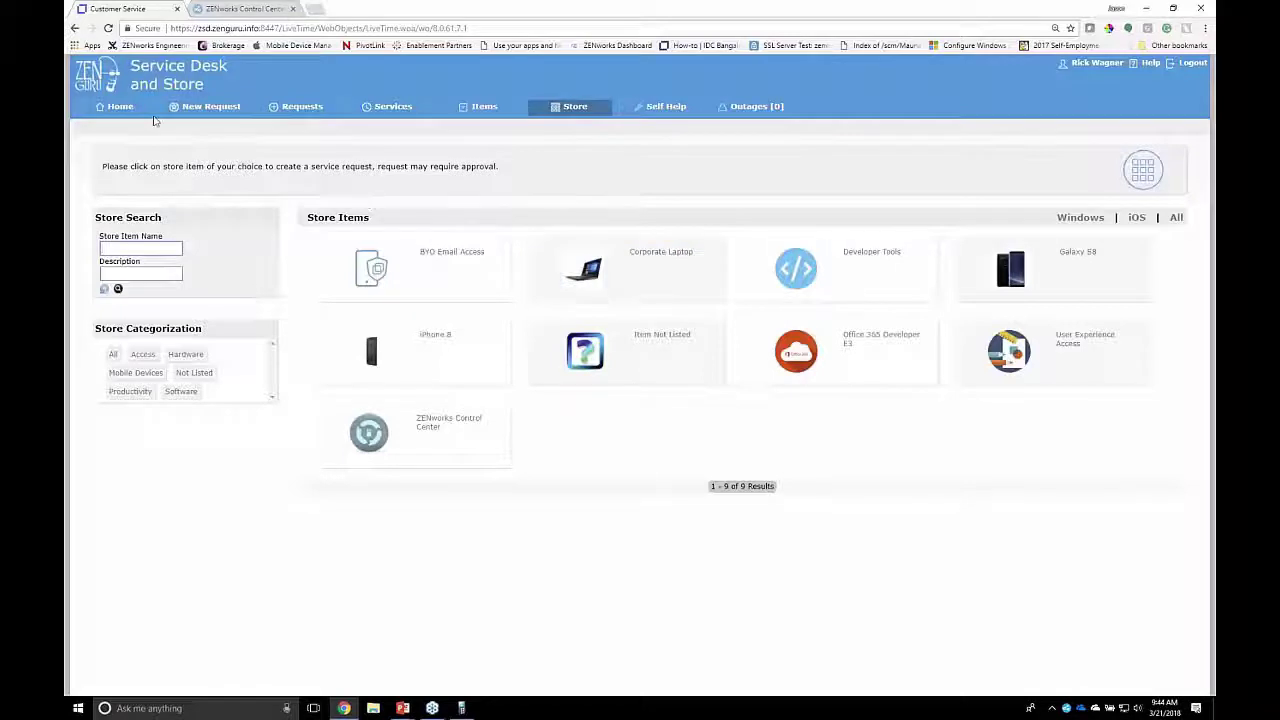
Step: Check request 100049 awaiting line manager approval on the Home page, then log out
{"action": "left_click", "coordinate": [121, 106]}
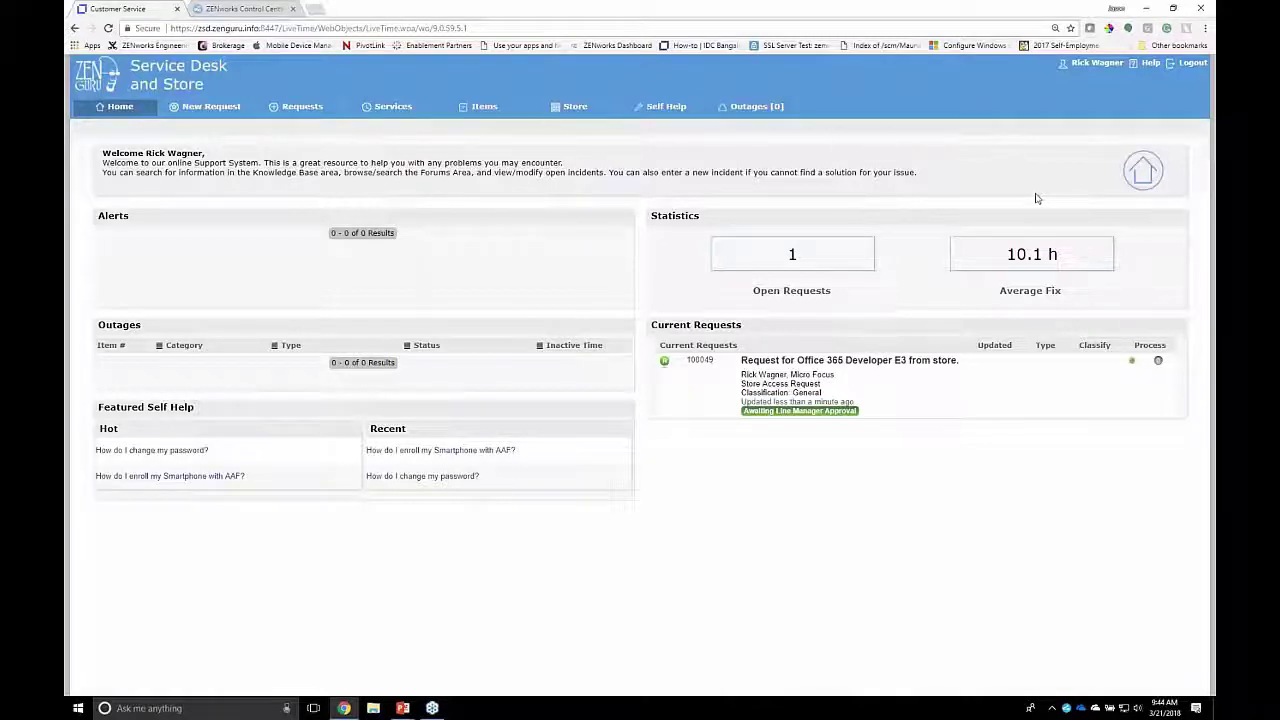
{"action": "left_click", "coordinate": [1189, 63]}
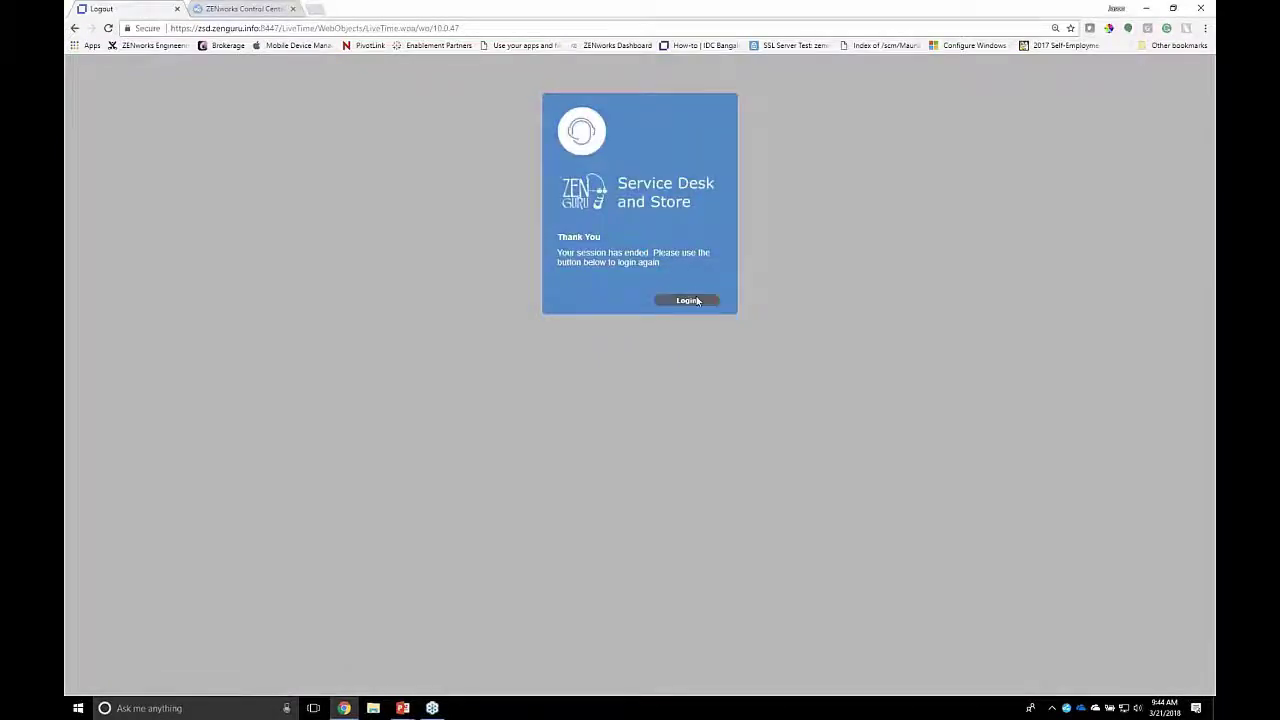
Step: Sign in as the line manager with their username and password
{"action": "left_click", "coordinate": [684, 300]}
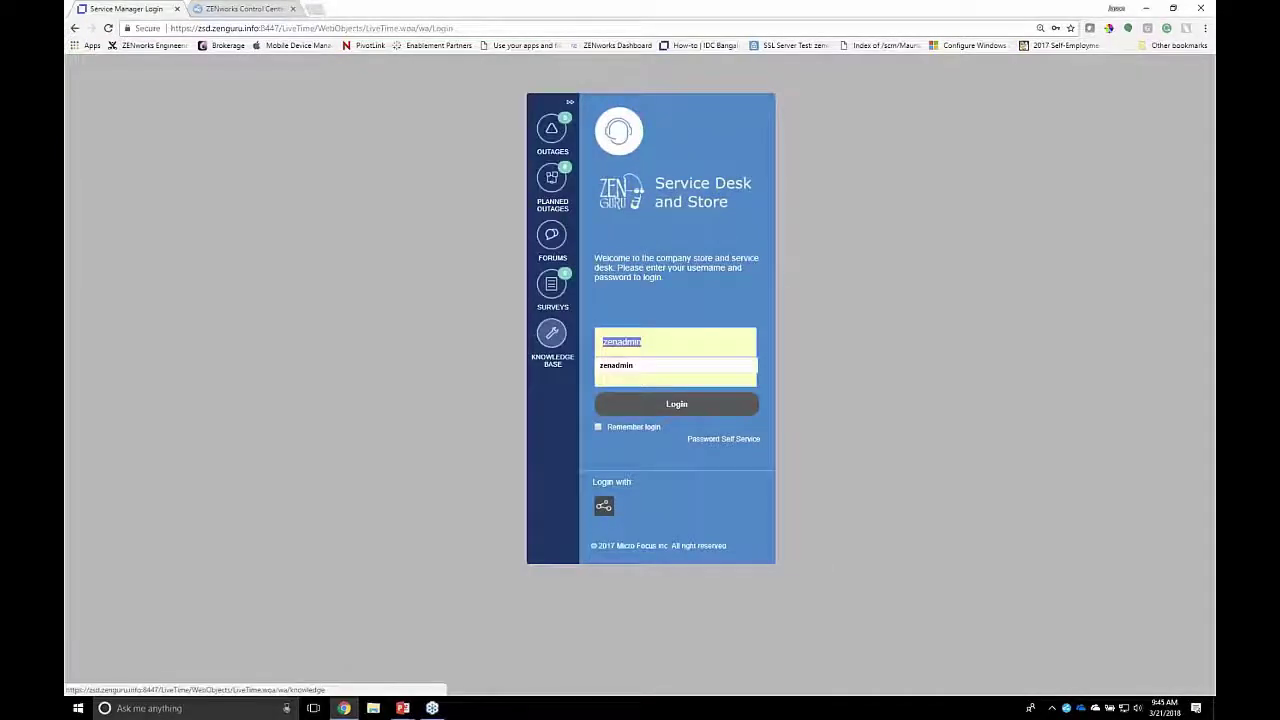
{"action": "key", "text": "Tab"}
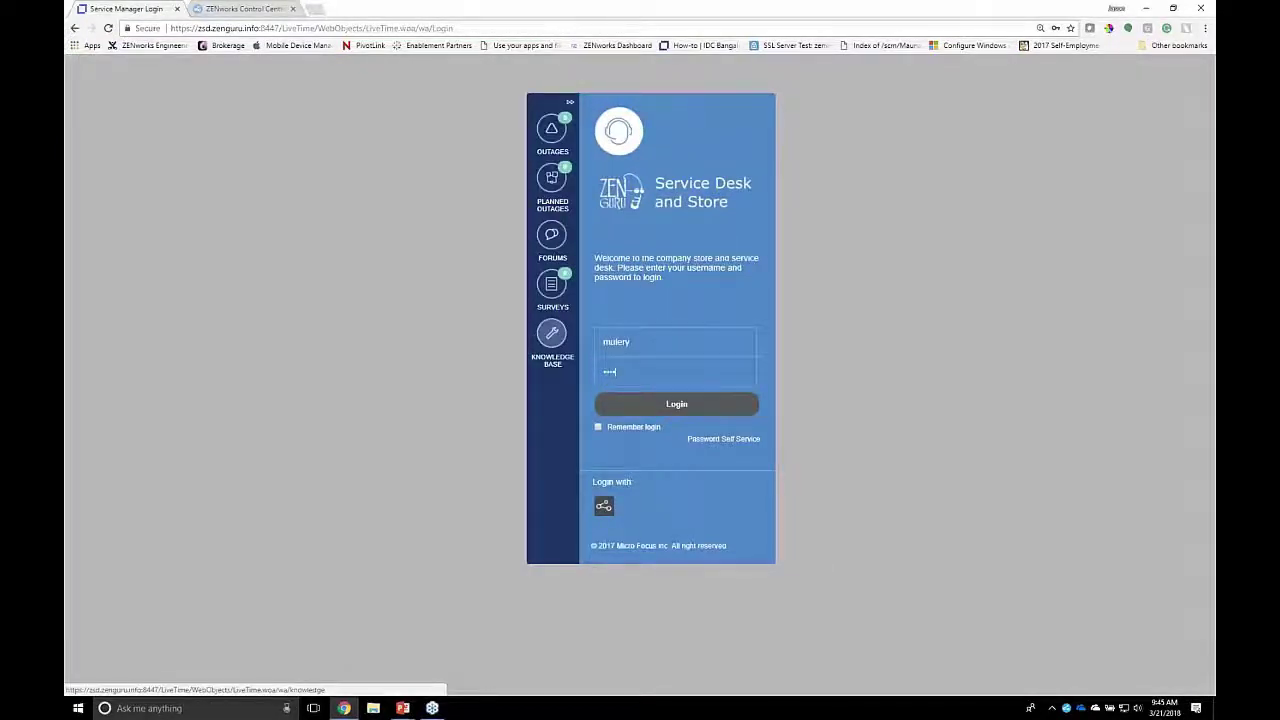
{"action": "type", "text": "****"}
{"action": "key", "text": "Return"}
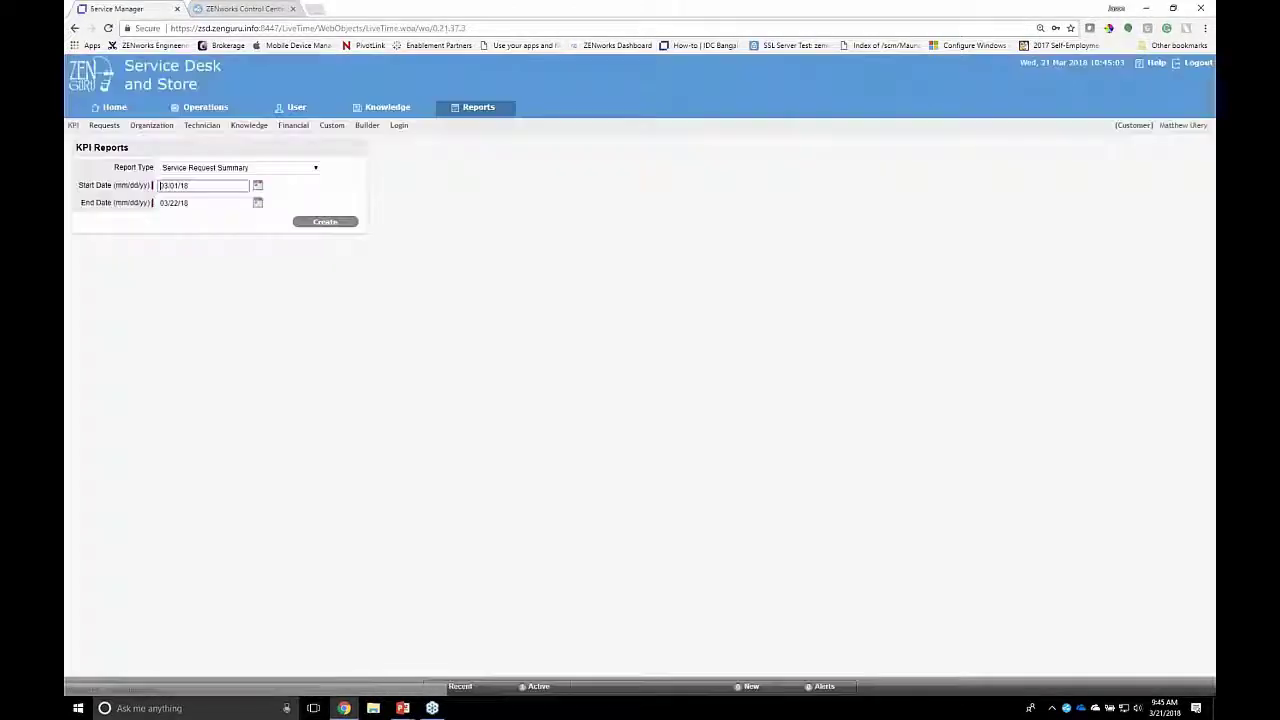
Step: Open request 100049, approve it via the Next Action approve icon, and save
{"action": "left_click", "coordinate": [134, 113]}
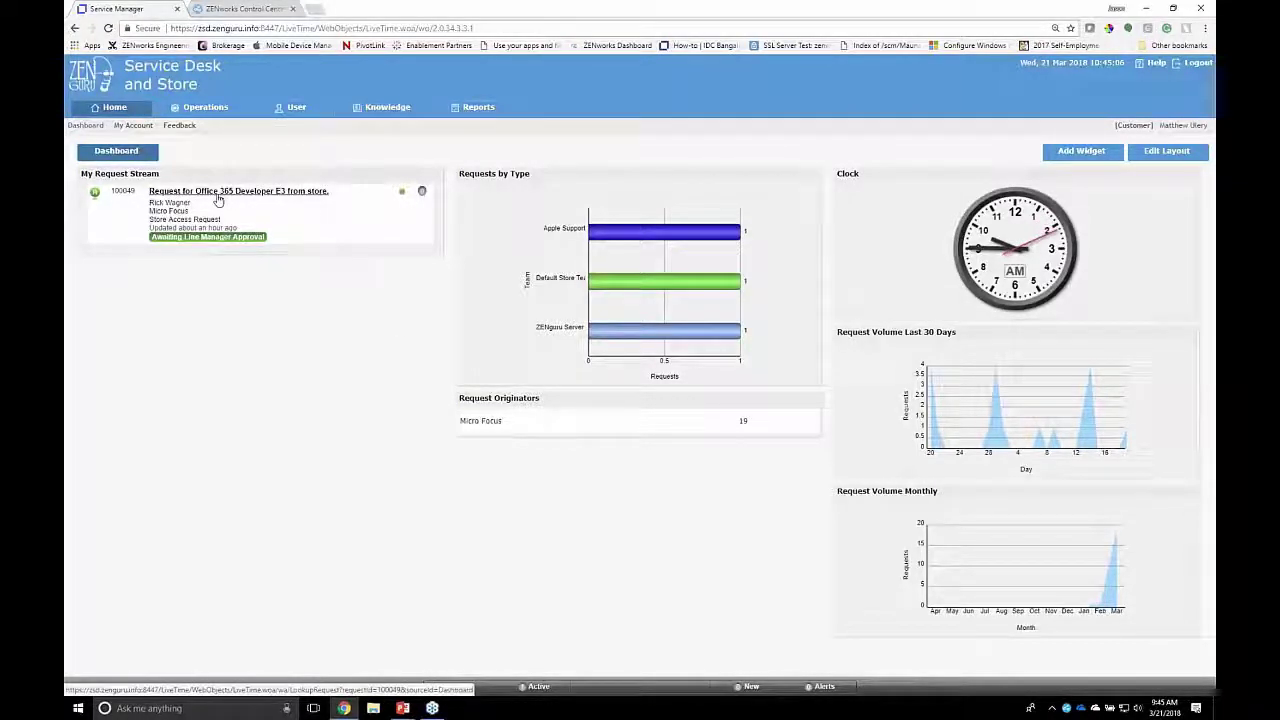
{"action": "left_click", "coordinate": [218, 192]}
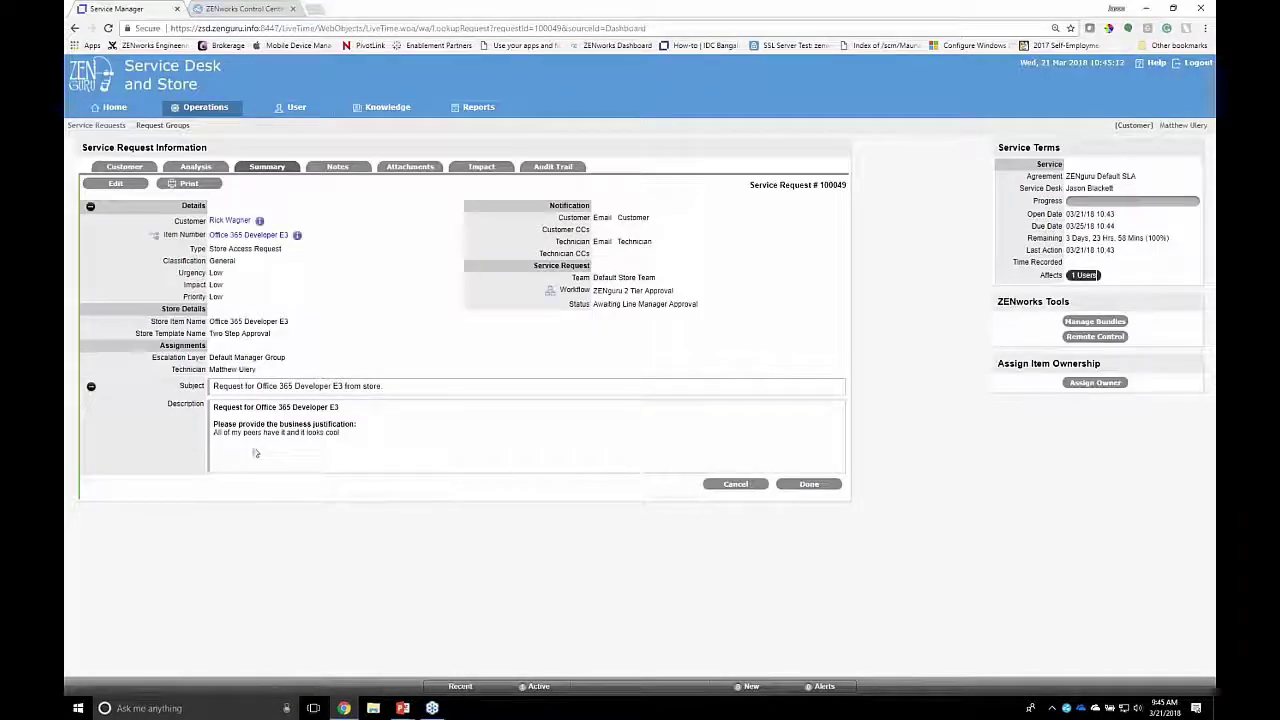
{"action": "left_click_drag", "start_coordinate": [221, 432], "coordinate": [322, 434]}
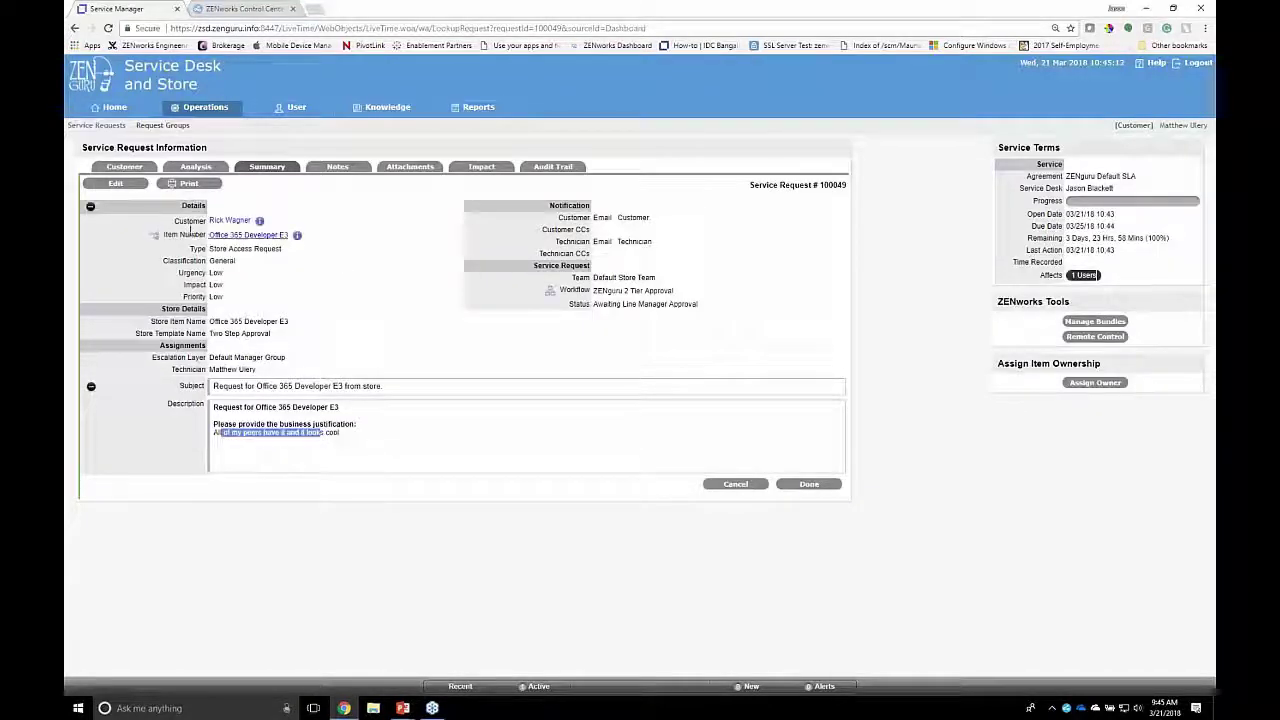
{"action": "left_click", "coordinate": [115, 183]}
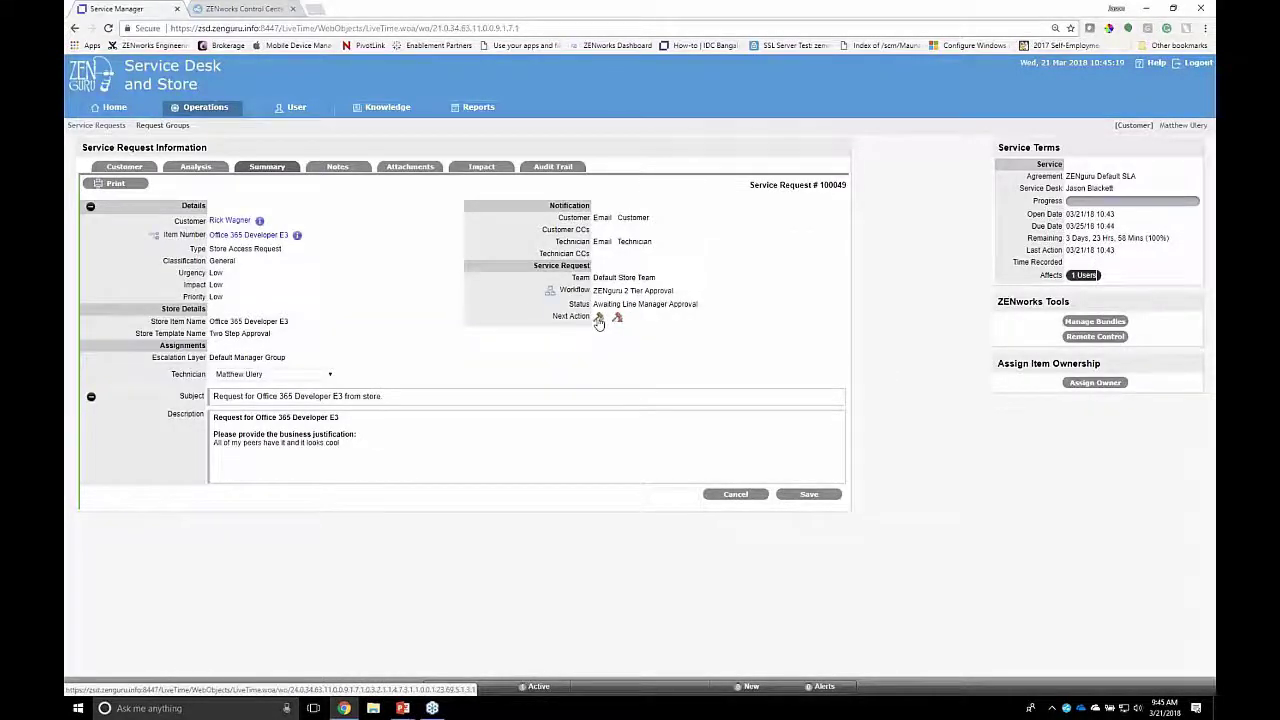
{"action": "left_click", "coordinate": [598, 318]}
{"action": "left_click", "coordinate": [686, 94]}
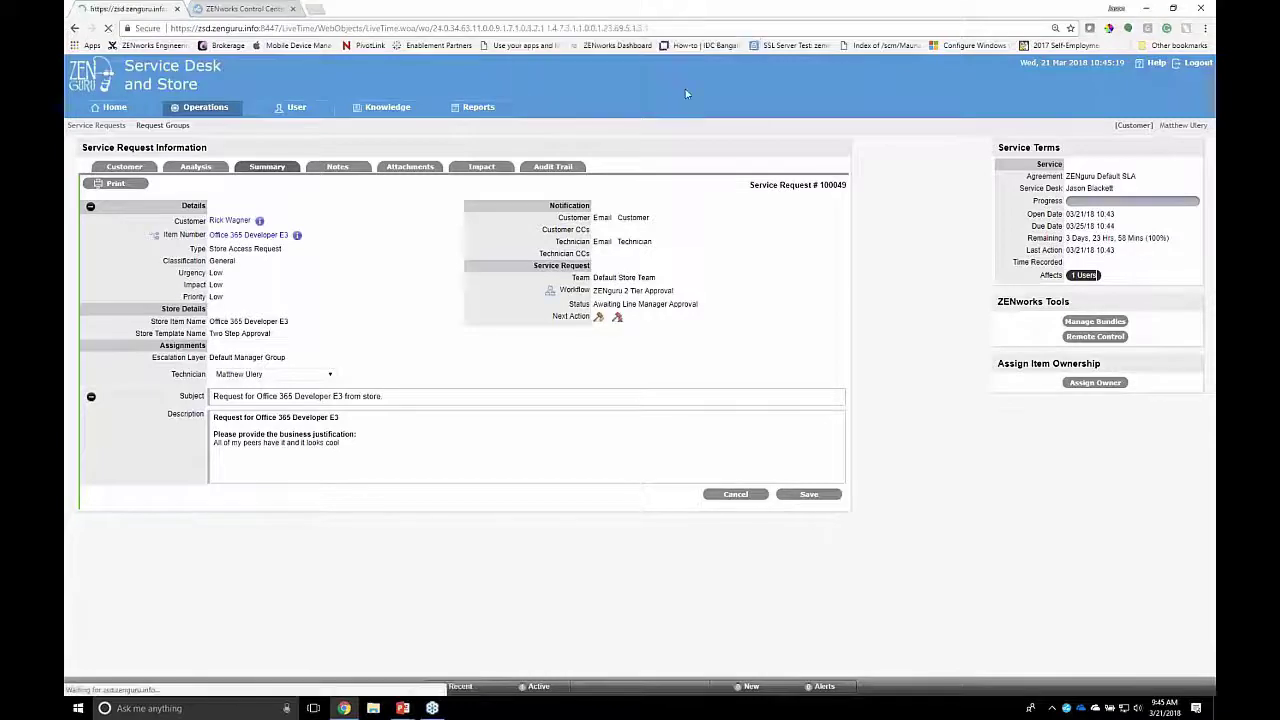
{"action": "left_click", "coordinate": [809, 495]}
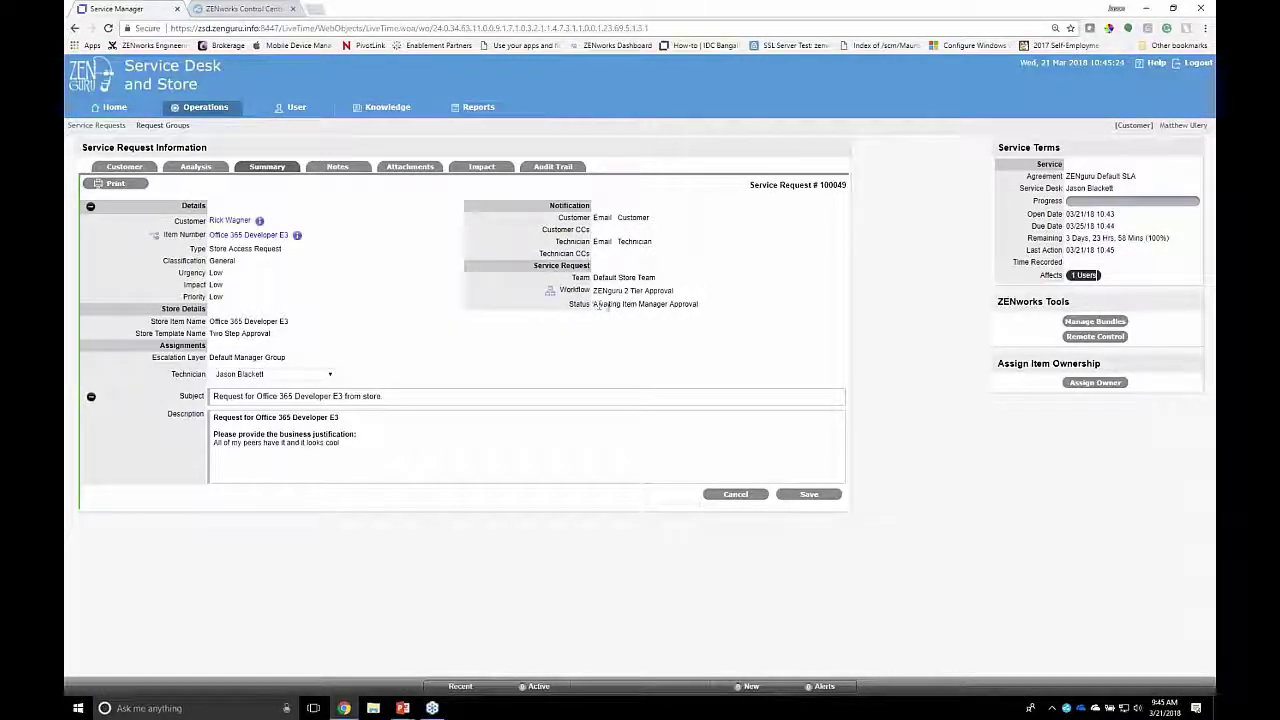
{"action": "left_click_drag", "start_coordinate": [598, 306], "coordinate": [699, 304]}
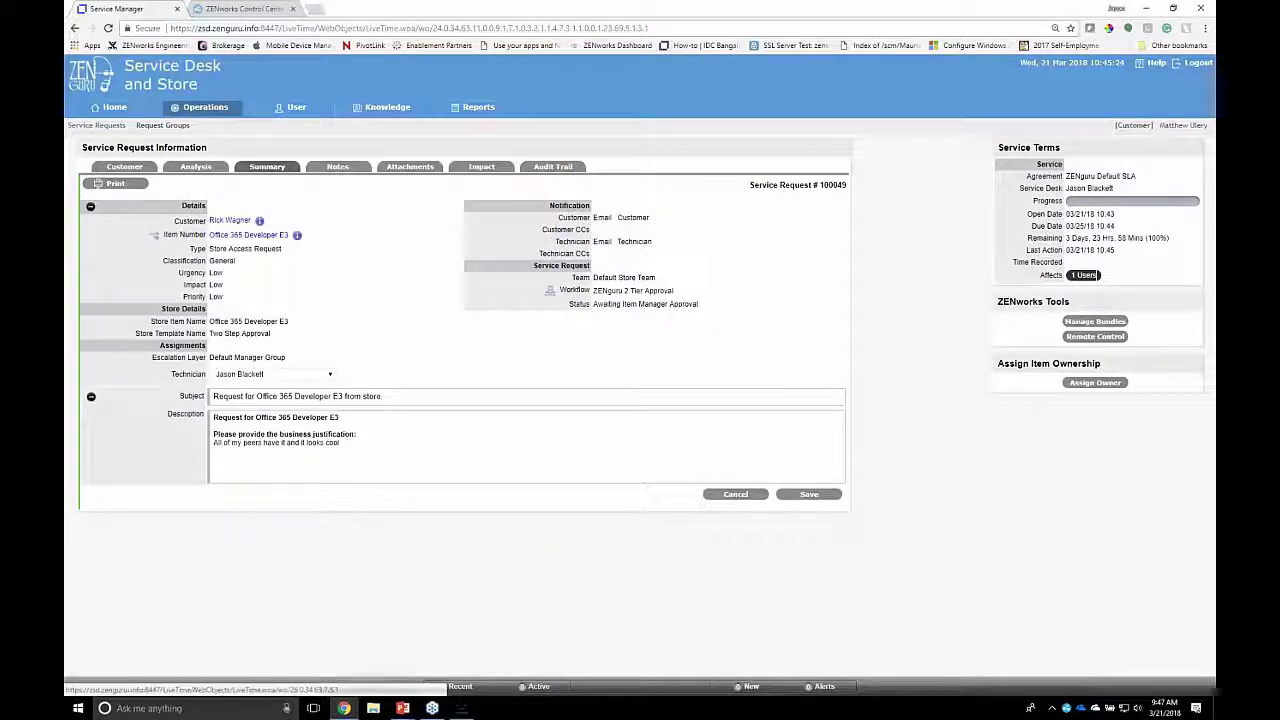
Step: Log out of the line manager session, sign in with the technician's credentials, and open Service Requests
{"action": "left_click", "coordinate": [1193, 62]}
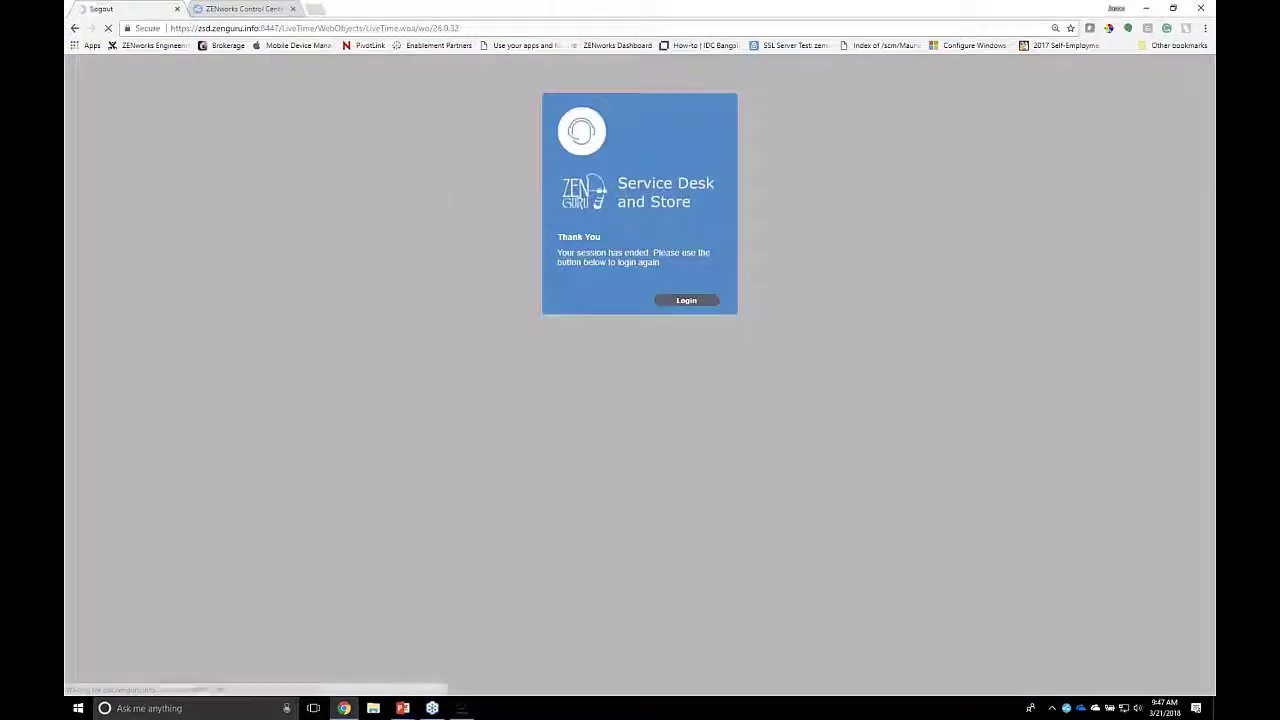
{"action": "double_click", "coordinate": [686, 343]}
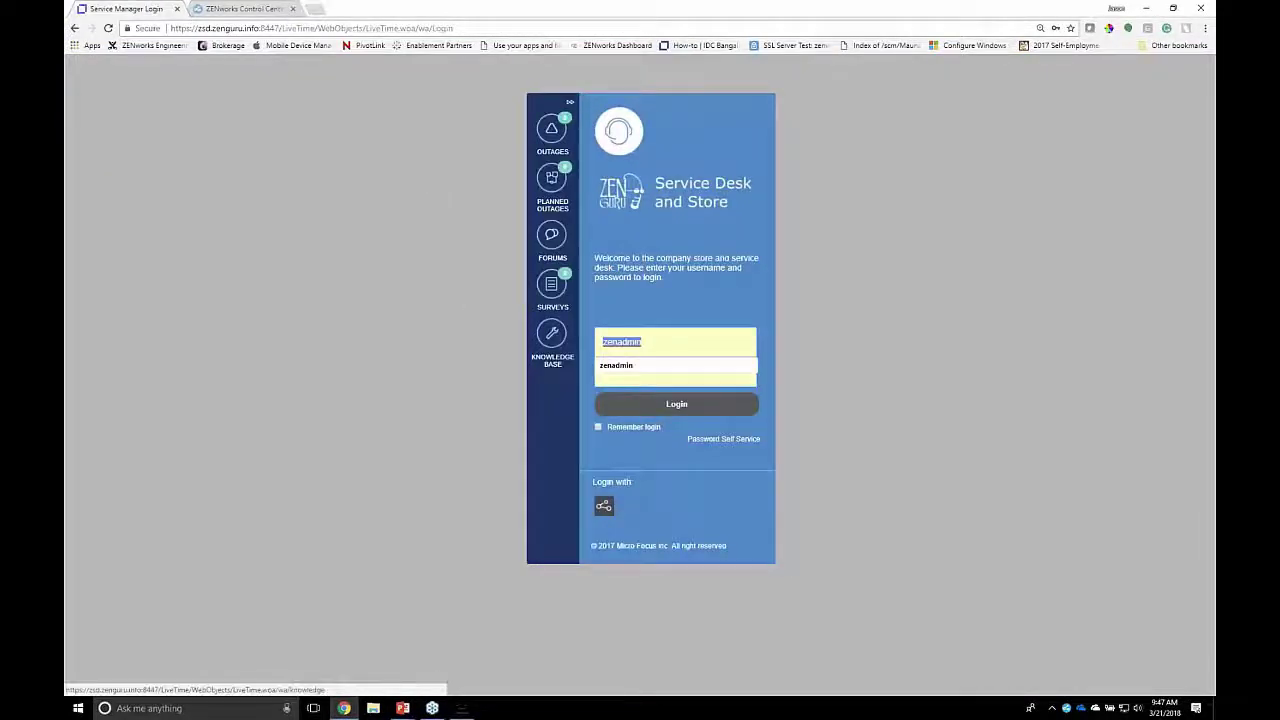
{"action": "key", "text": "Tab"}
{"action": "type", "text": "****"}
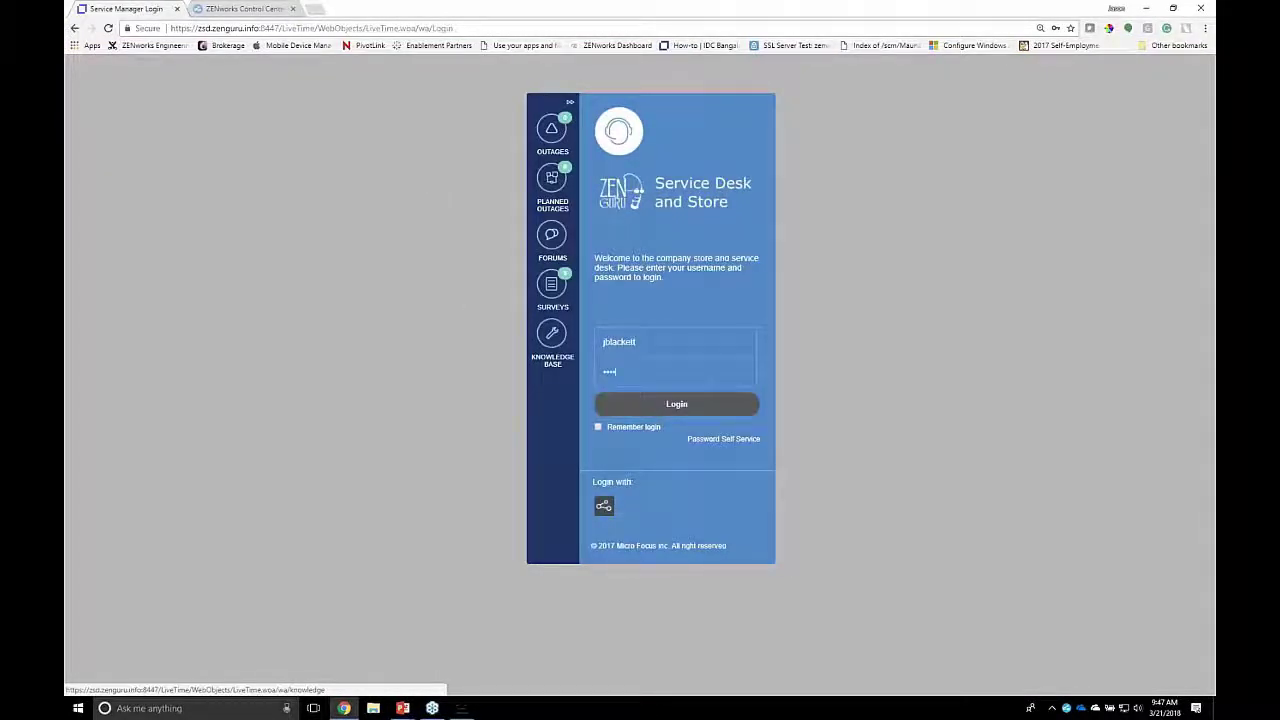
{"action": "key", "text": "Return"}
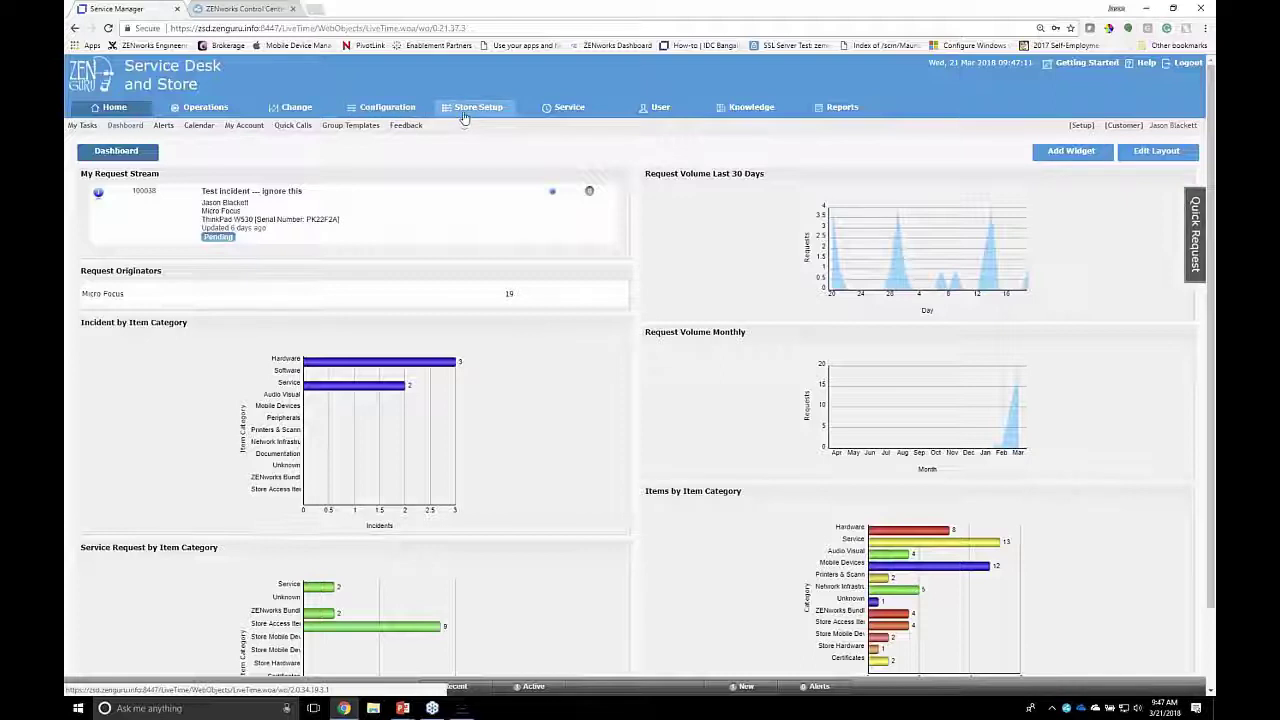
{"action": "left_click", "coordinate": [210, 110]}
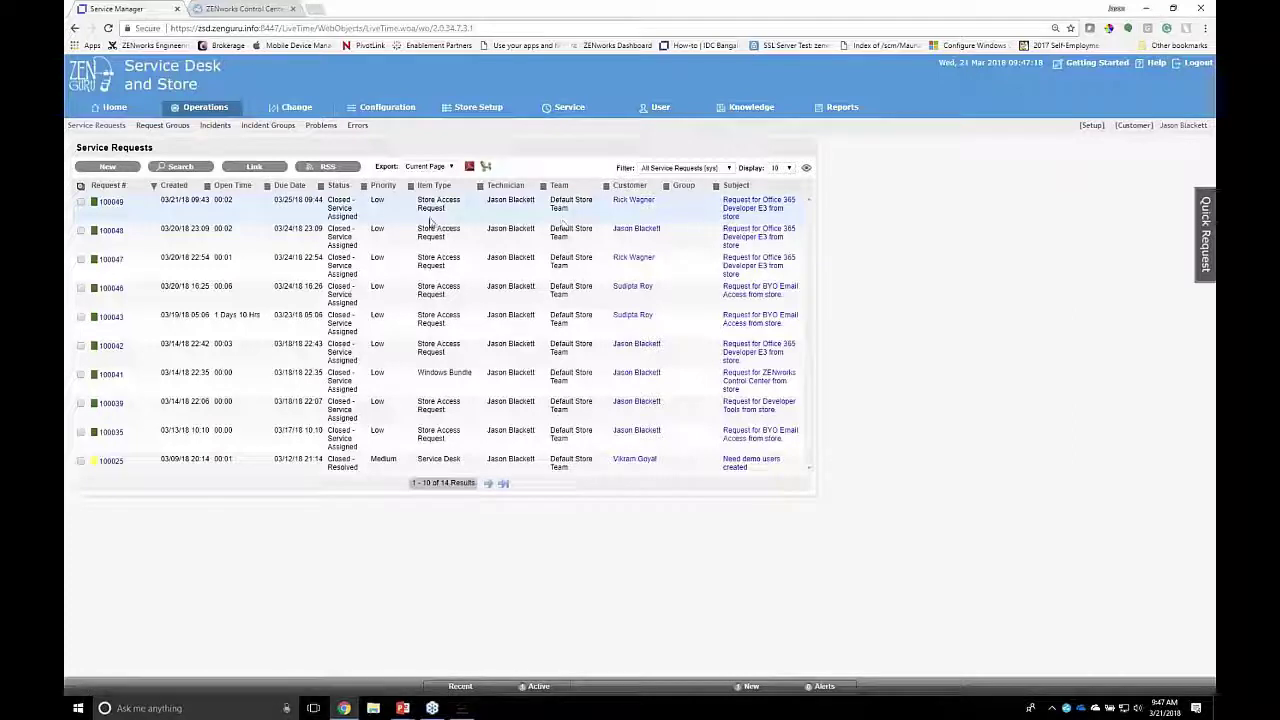
Step: Open request 100049 and confirm its Closed - Service Assigned status and LDAP extension success note
{"action": "left_click", "coordinate": [108, 202]}
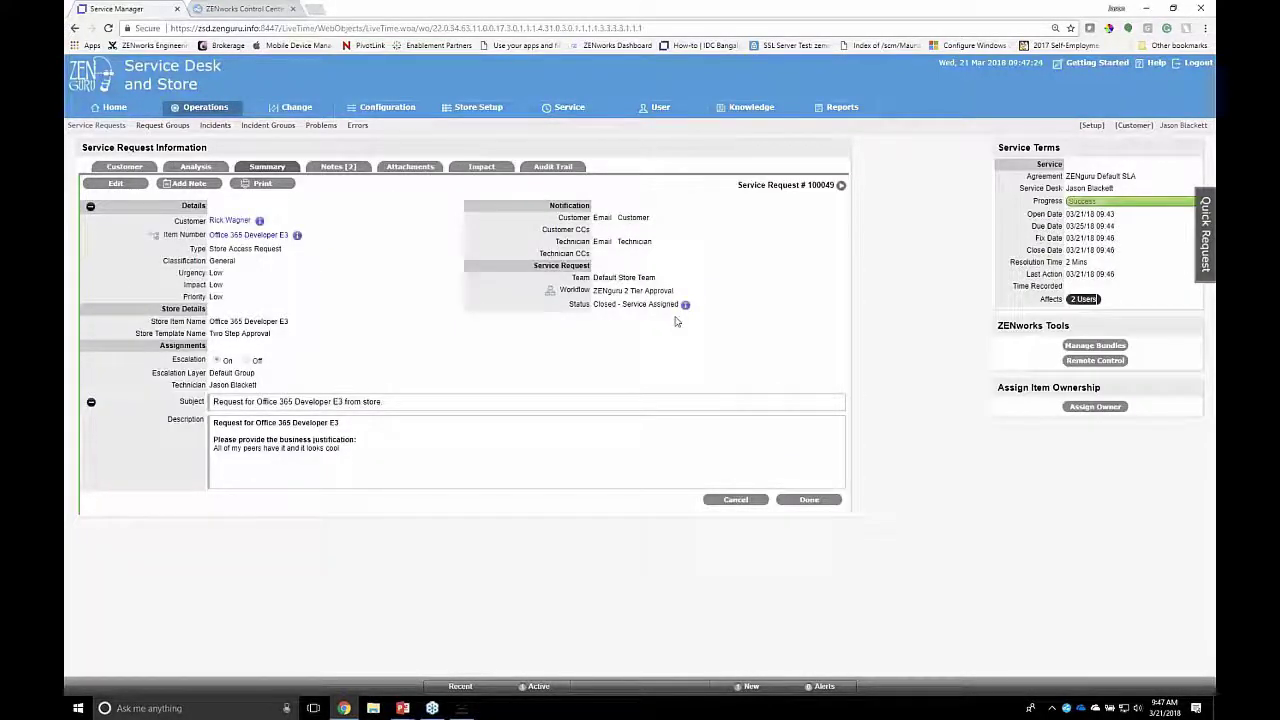
{"action": "left_click_drag", "start_coordinate": [593, 304], "coordinate": [685, 303]}
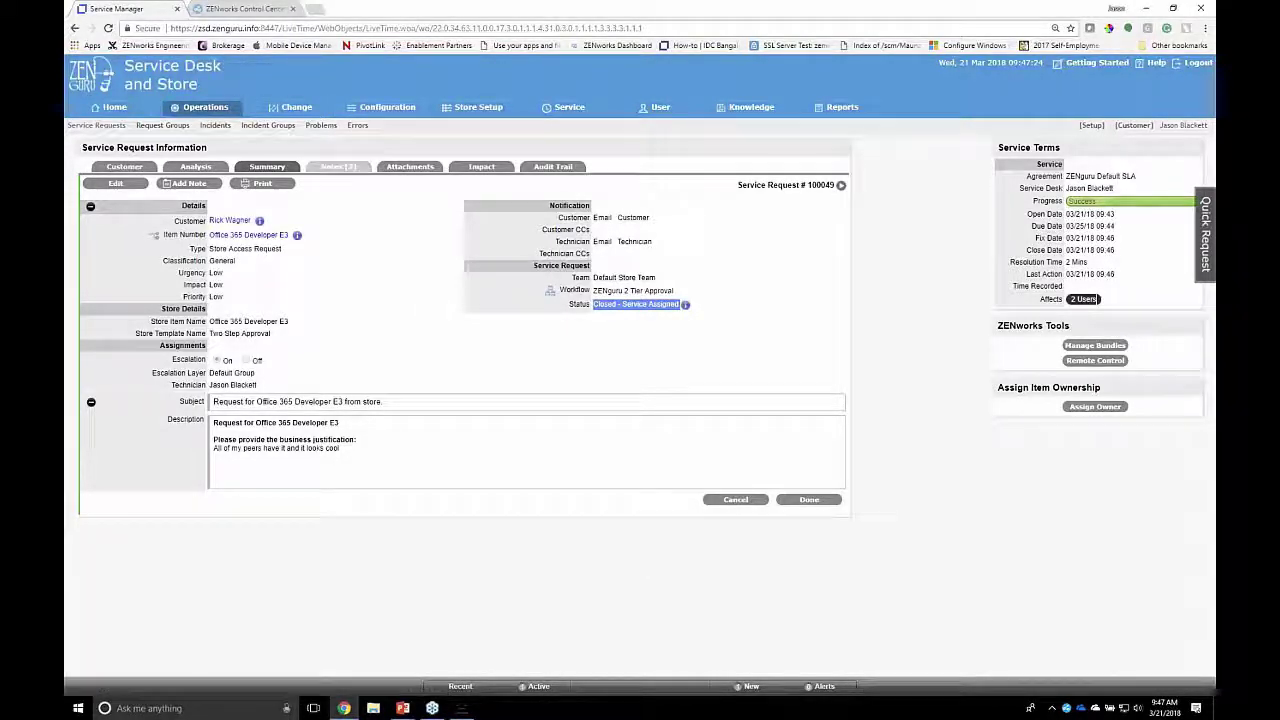
{"action": "left_click", "coordinate": [332, 170]}
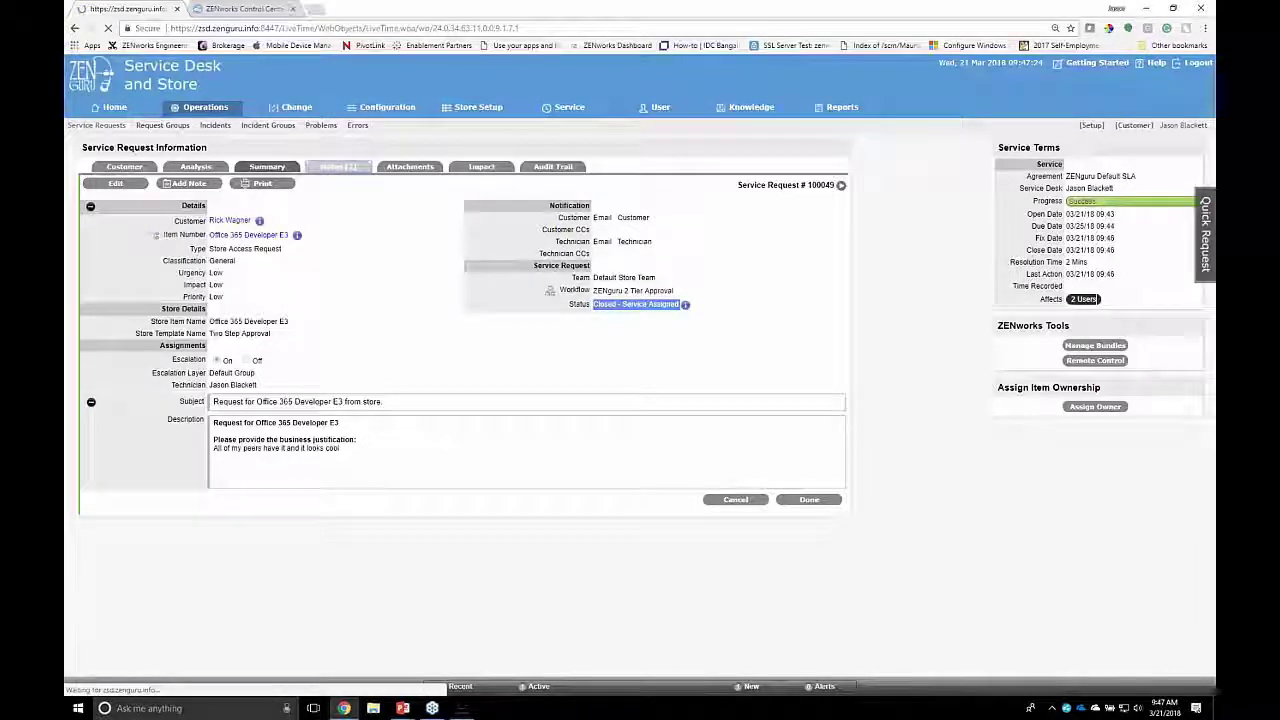
{"action": "left_click_drag", "start_coordinate": [310, 212], "coordinate": [260, 215]}
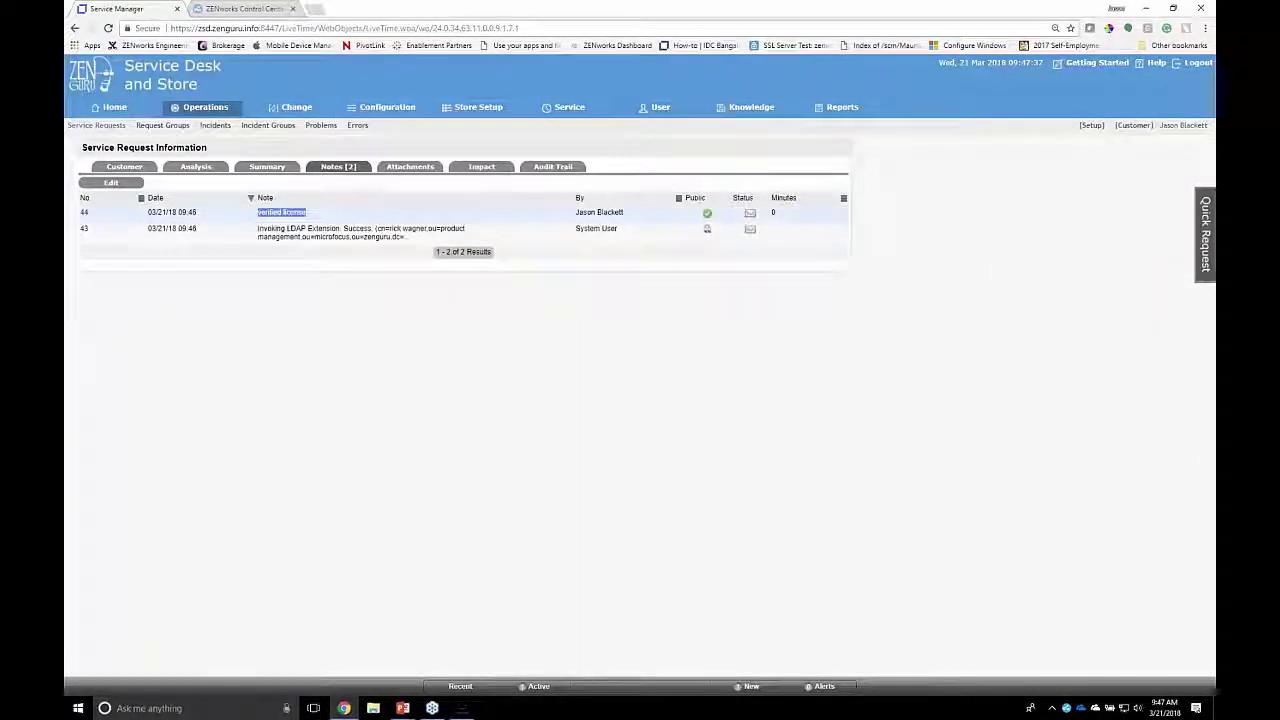
{"action": "left_click", "coordinate": [257, 234]}
{"action": "left_click_drag", "start_coordinate": [257, 234], "coordinate": [425, 250]}
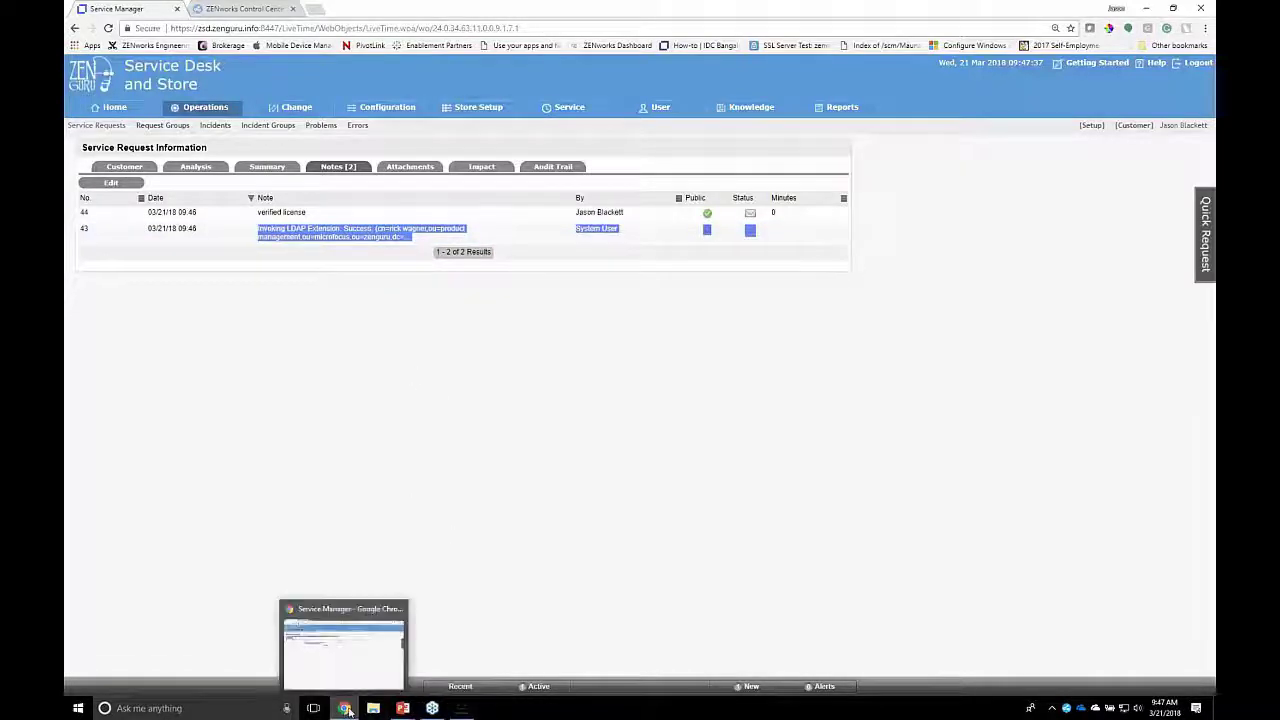
Step: Switch back to Chrome and bring up ZENworks Control Center
{"action": "left_click", "coordinate": [345, 709]}
{"action": "key", "text": "alt+Tab"}
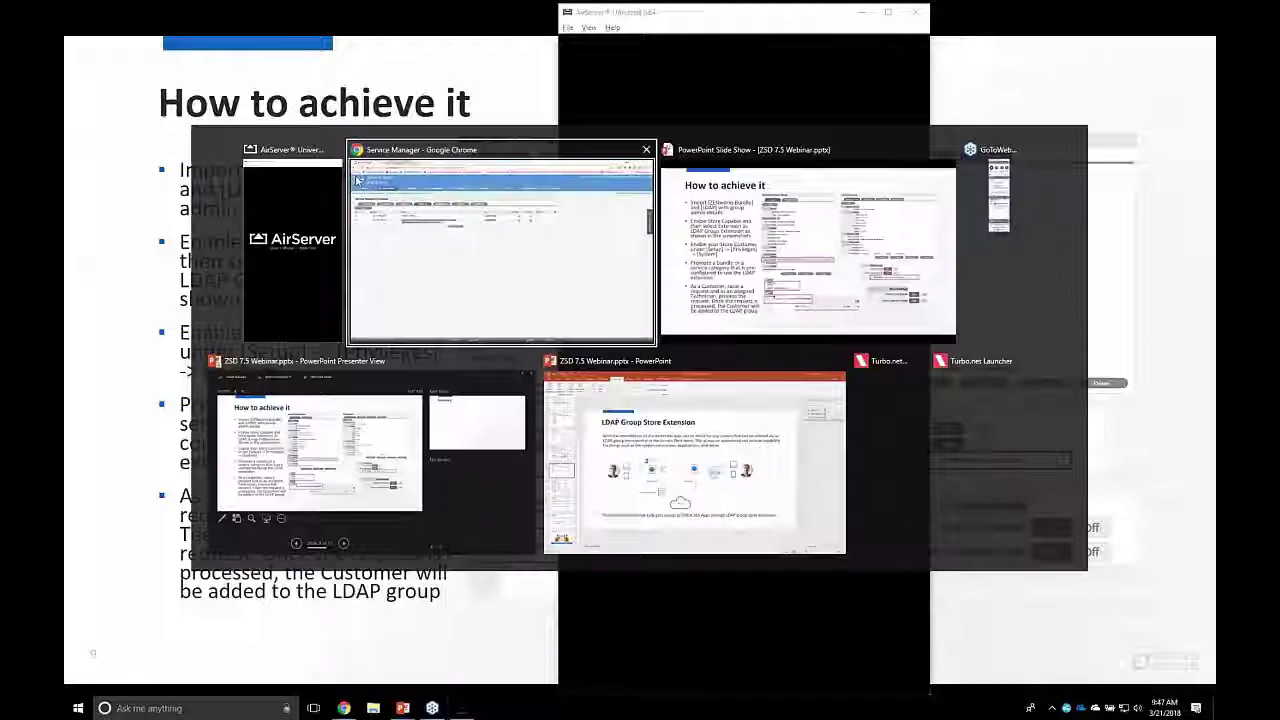
{"action": "left_click", "coordinate": [257, 8]}
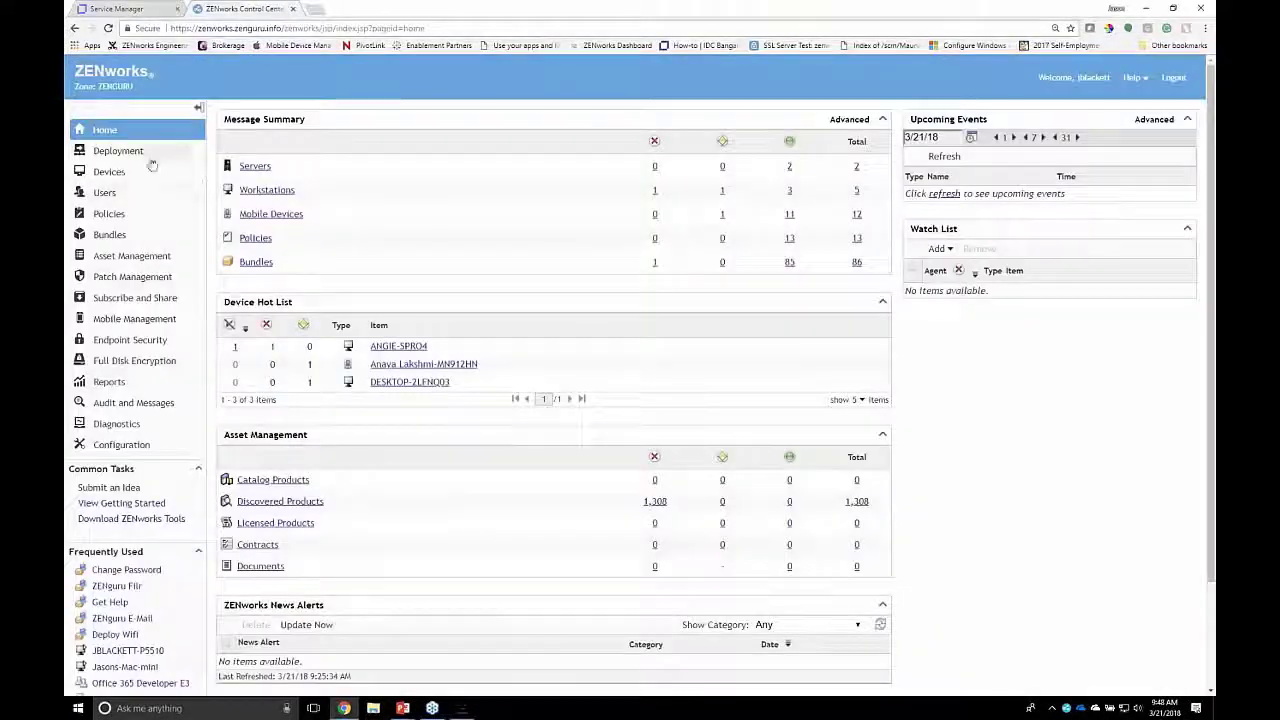
Step: Select the ADCTRL server and launch Remote Control on it, accepting the Rights authentication settings
{"action": "left_click", "coordinate": [265, 170]}
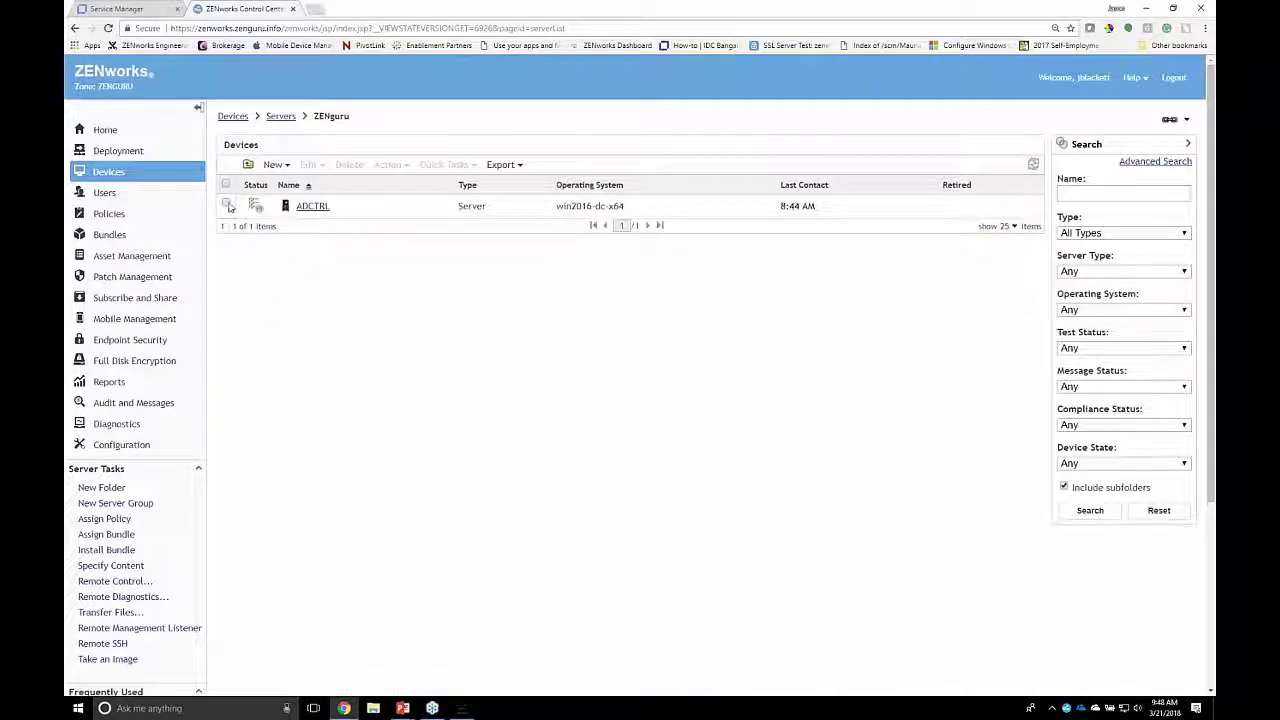
{"action": "left_click", "coordinate": [226, 204]}
{"action": "left_click", "coordinate": [390, 164]}
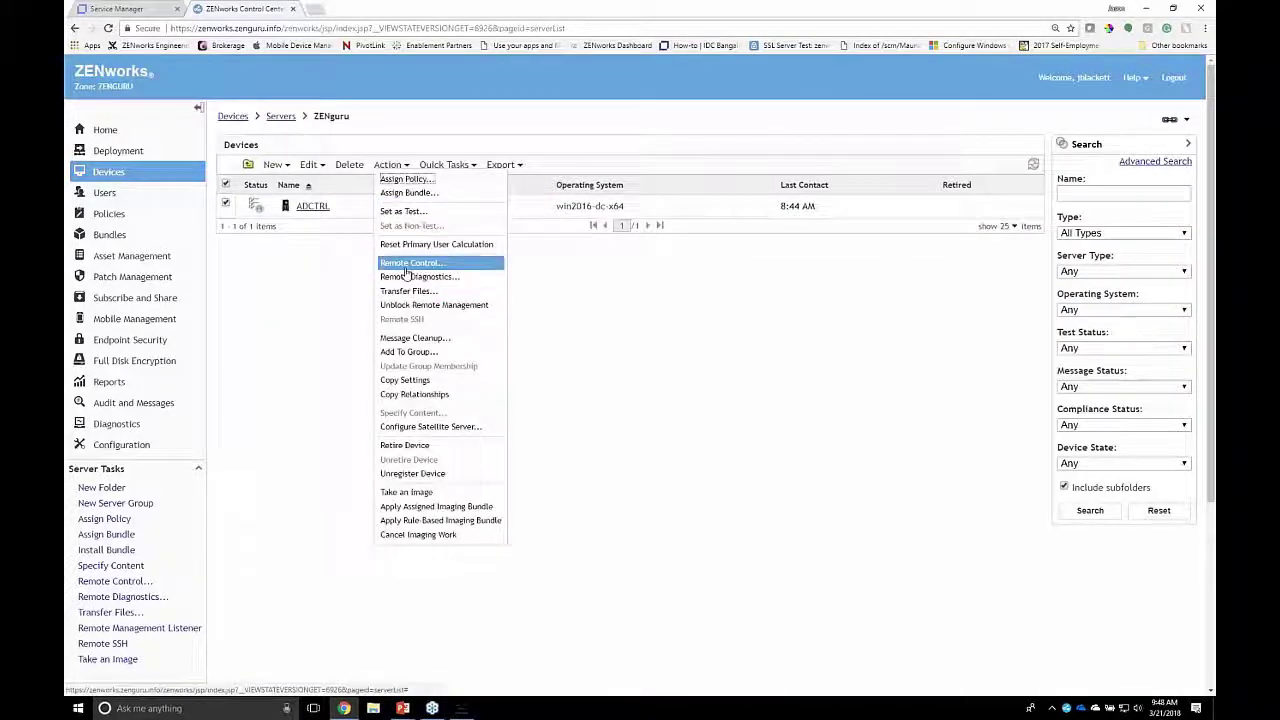
{"action": "left_click", "coordinate": [410, 262]}
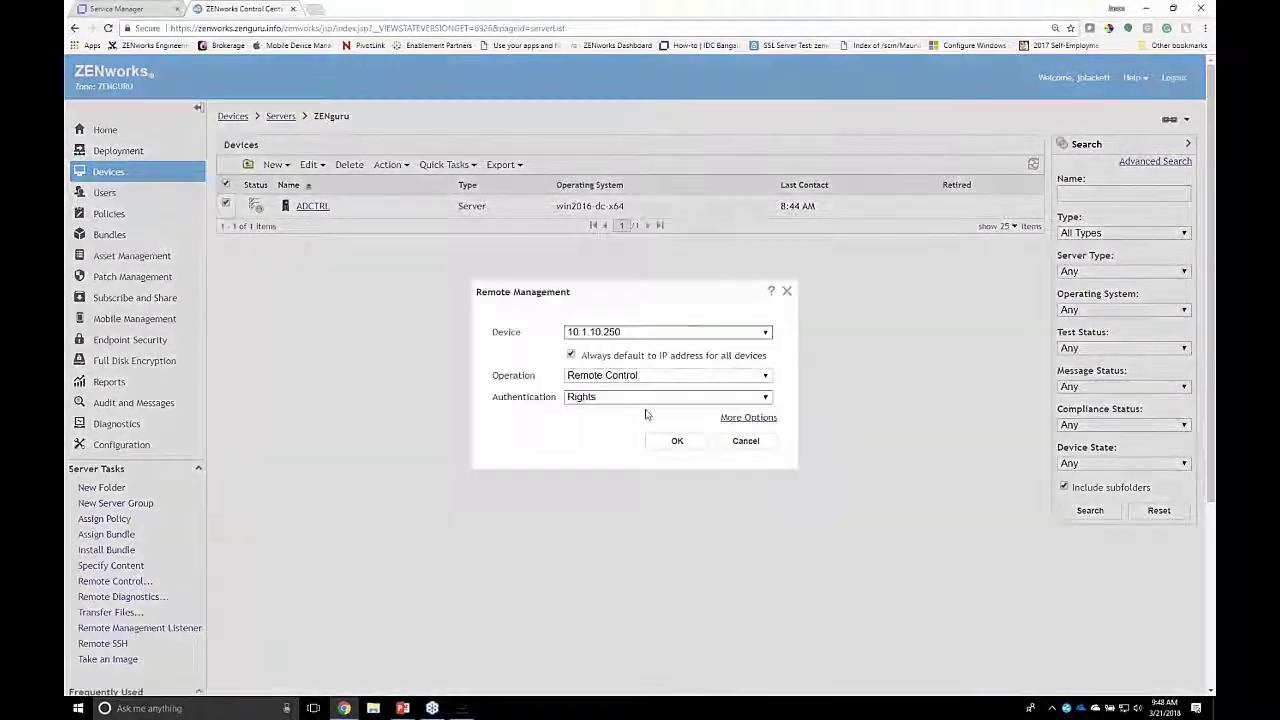
{"action": "left_click", "coordinate": [680, 442]}
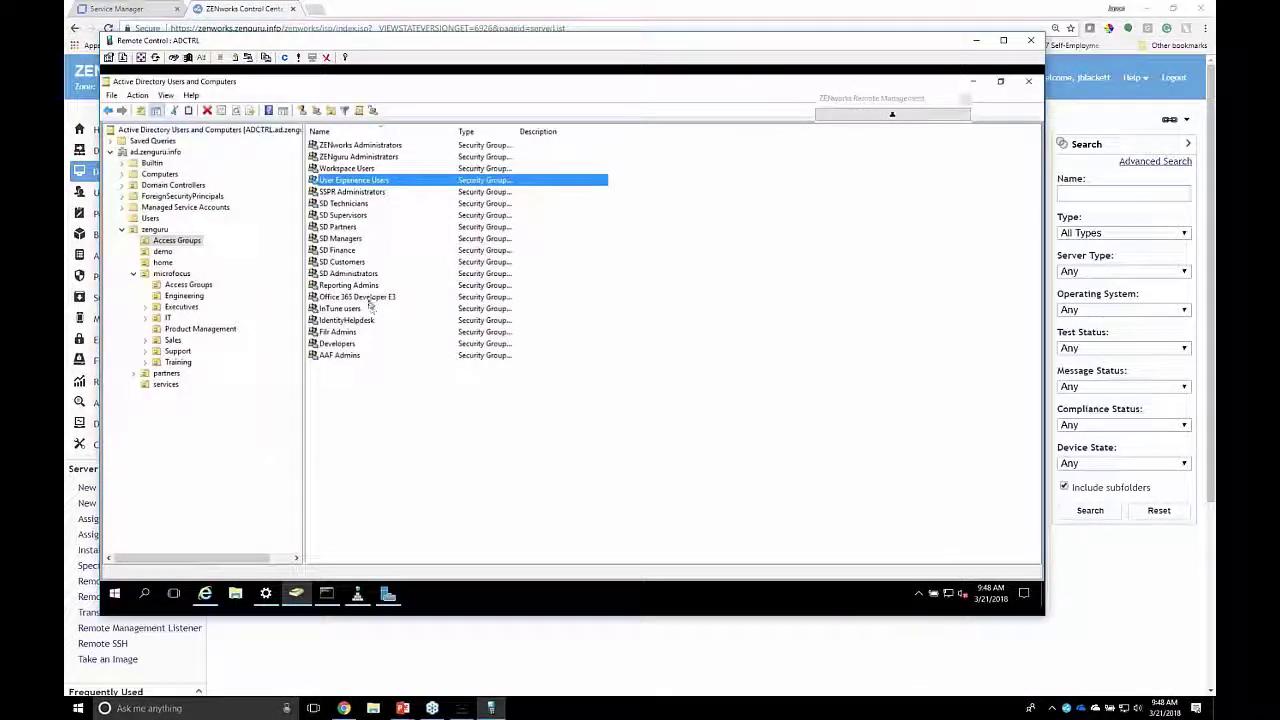
Step: View the Members tab of the Office 365 Developer E3 group's properties, then return to the browser
{"action": "left_click", "coordinate": [349, 298]}
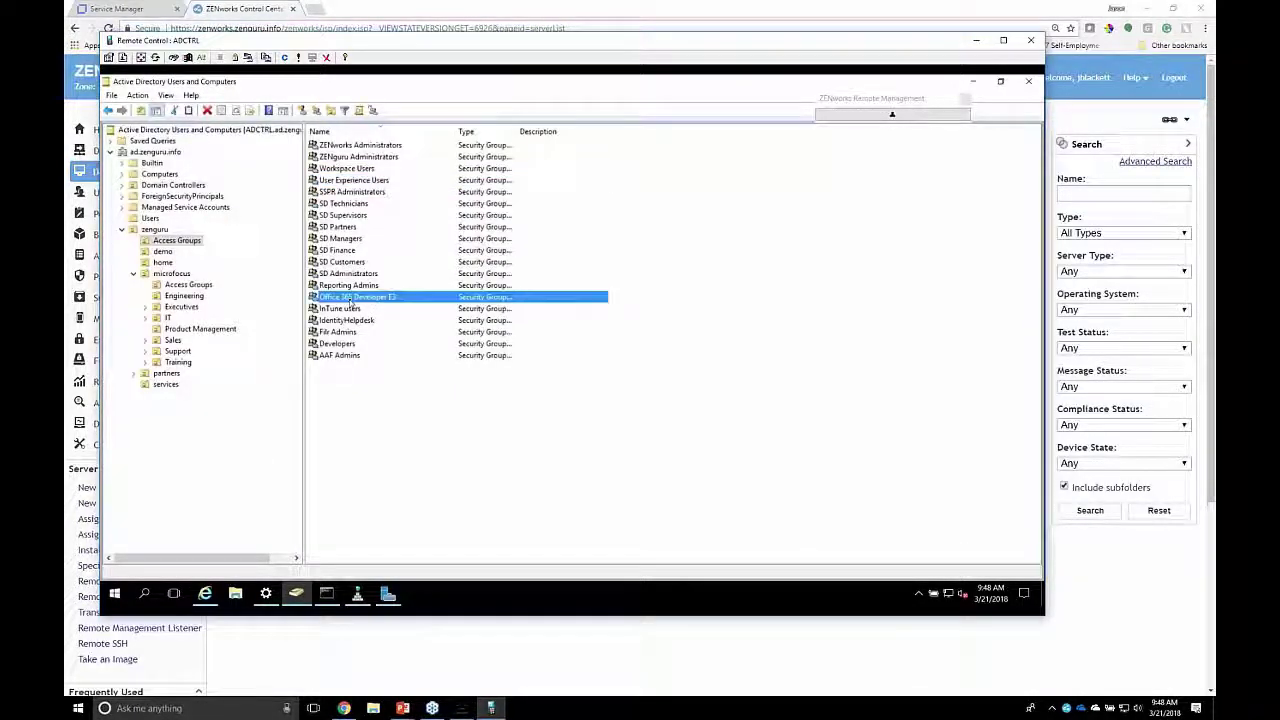
{"action": "right_click", "coordinate": [350, 299]}
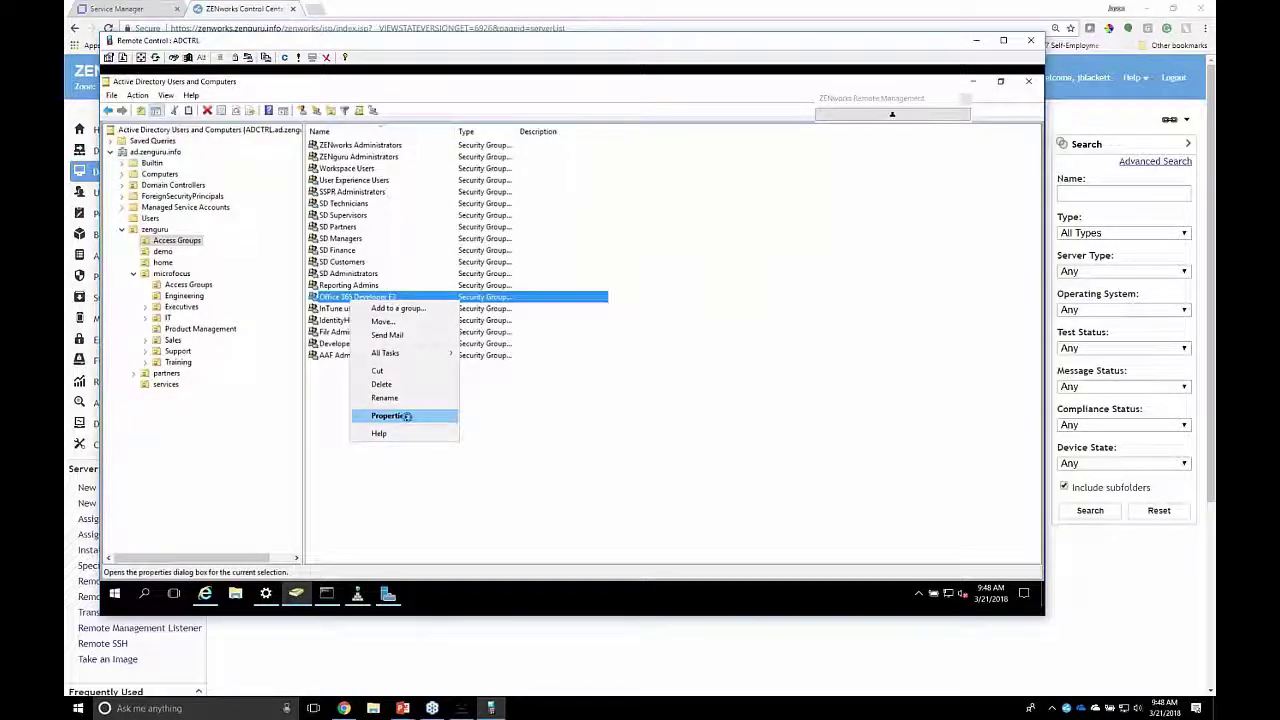
{"action": "left_click", "coordinate": [390, 416]}
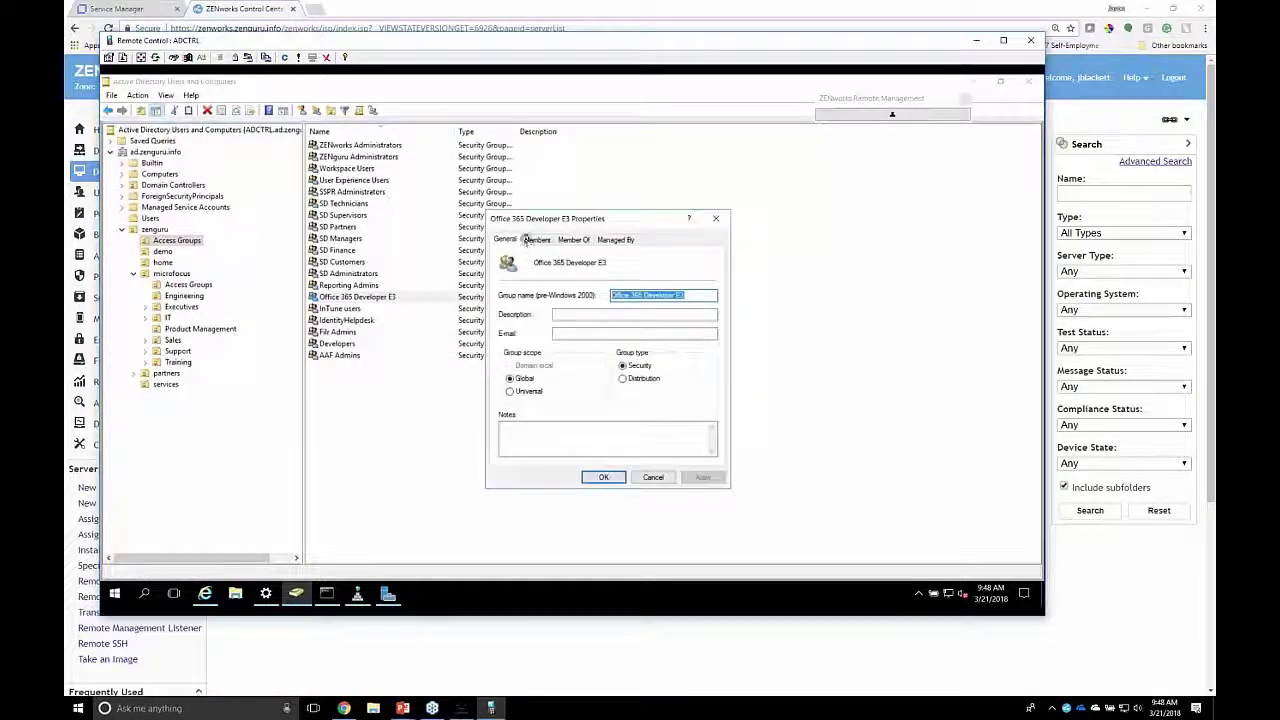
{"action": "left_click", "coordinate": [530, 240]}
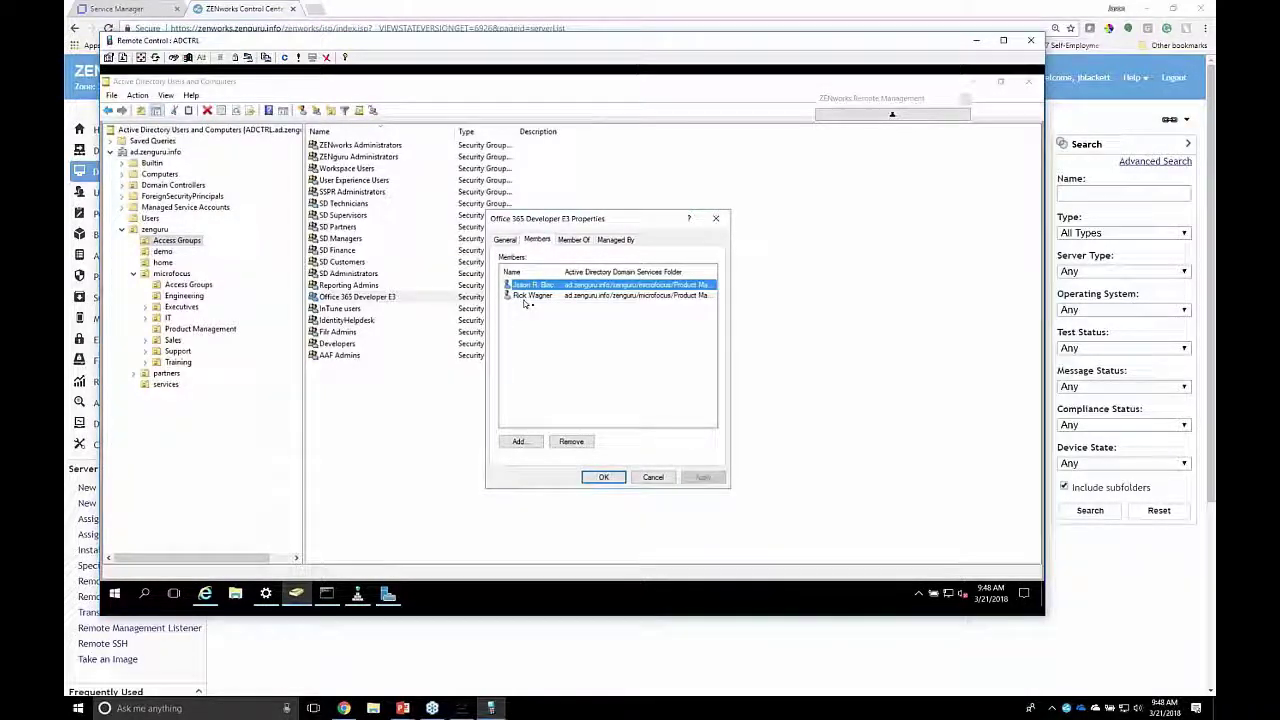
{"action": "left_click", "coordinate": [528, 320]}
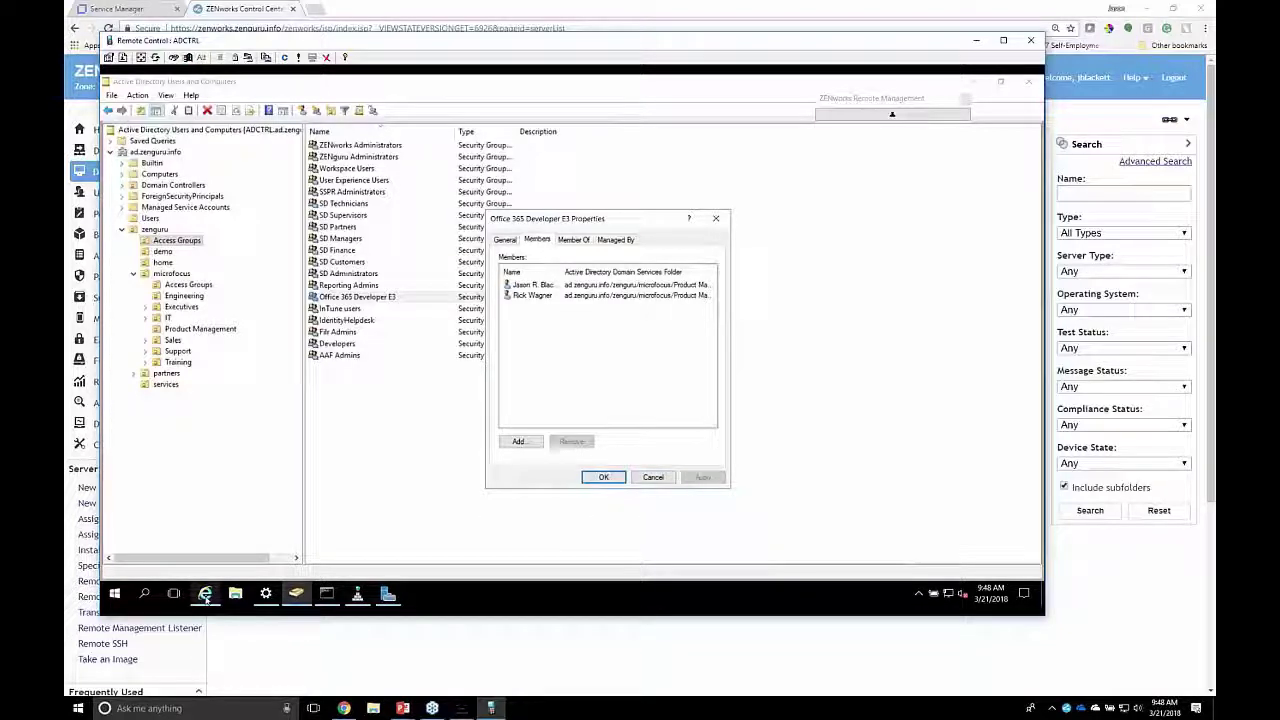
{"action": "left_click", "coordinate": [417, 674]}
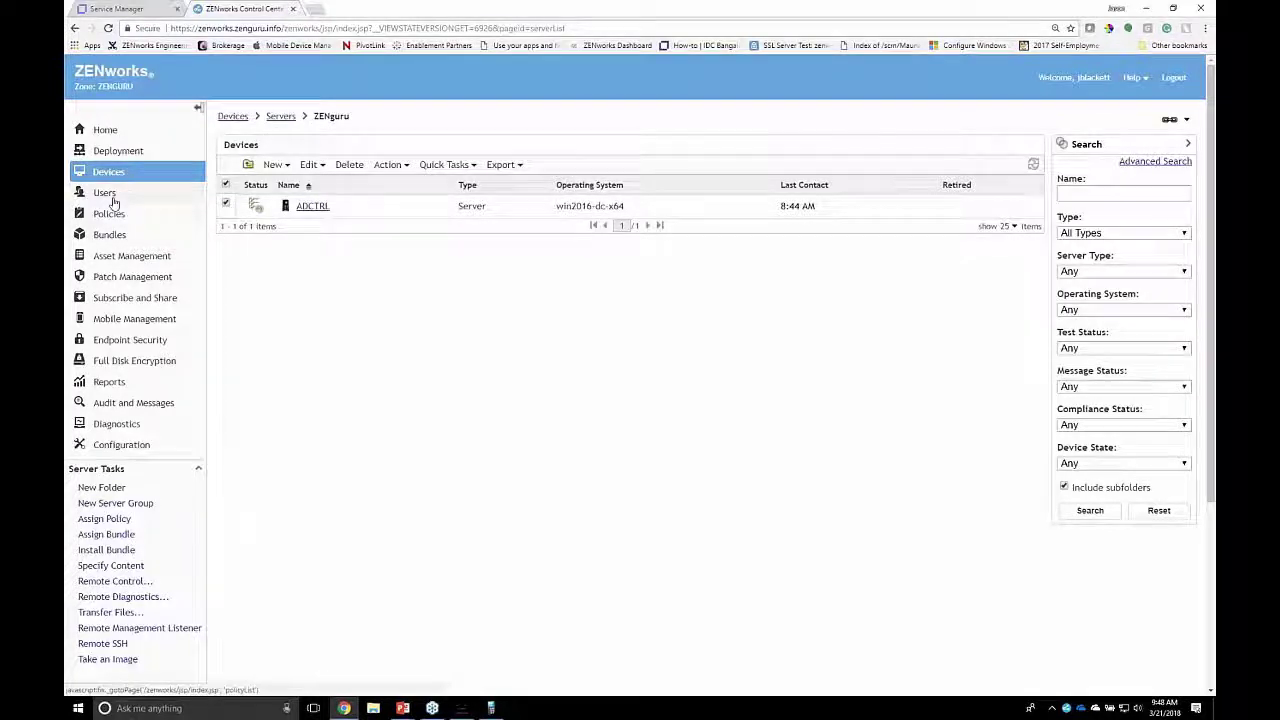
Step: Open the Office 365 Developer E3 bundle group under Bundles > Common > Application Groups
{"action": "left_click", "coordinate": [110, 234]}
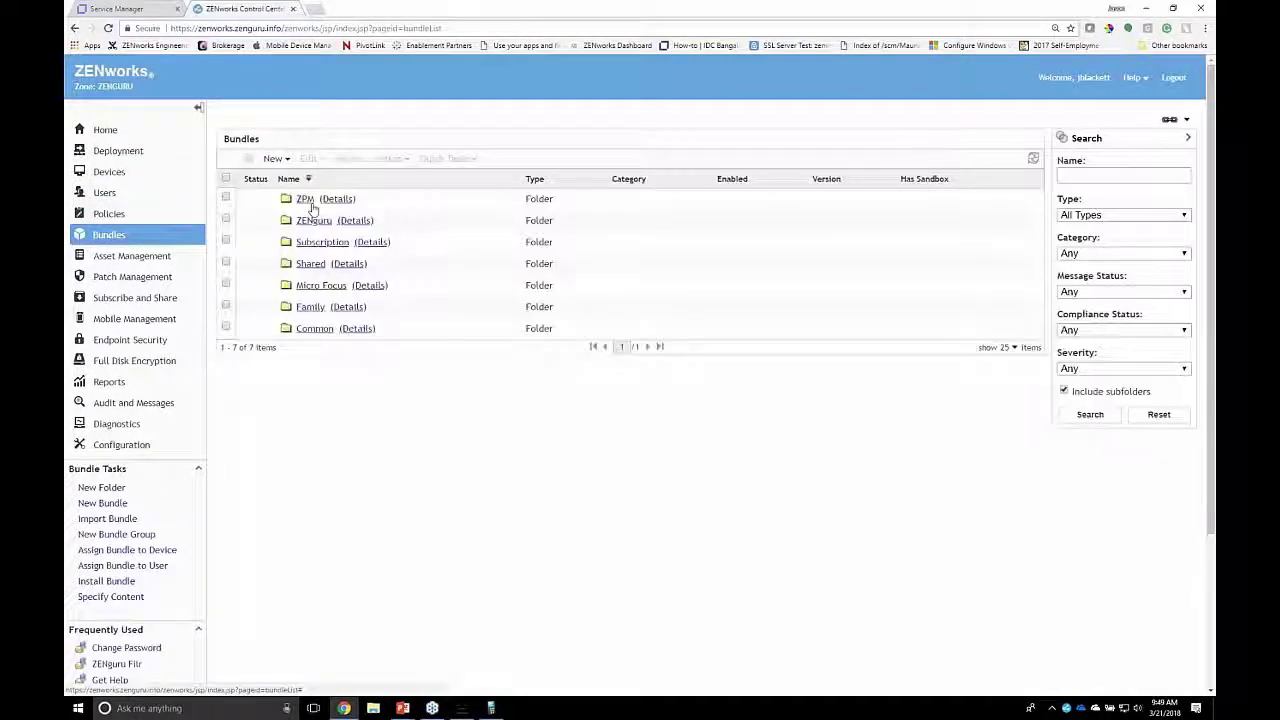
{"action": "left_click", "coordinate": [326, 329]}
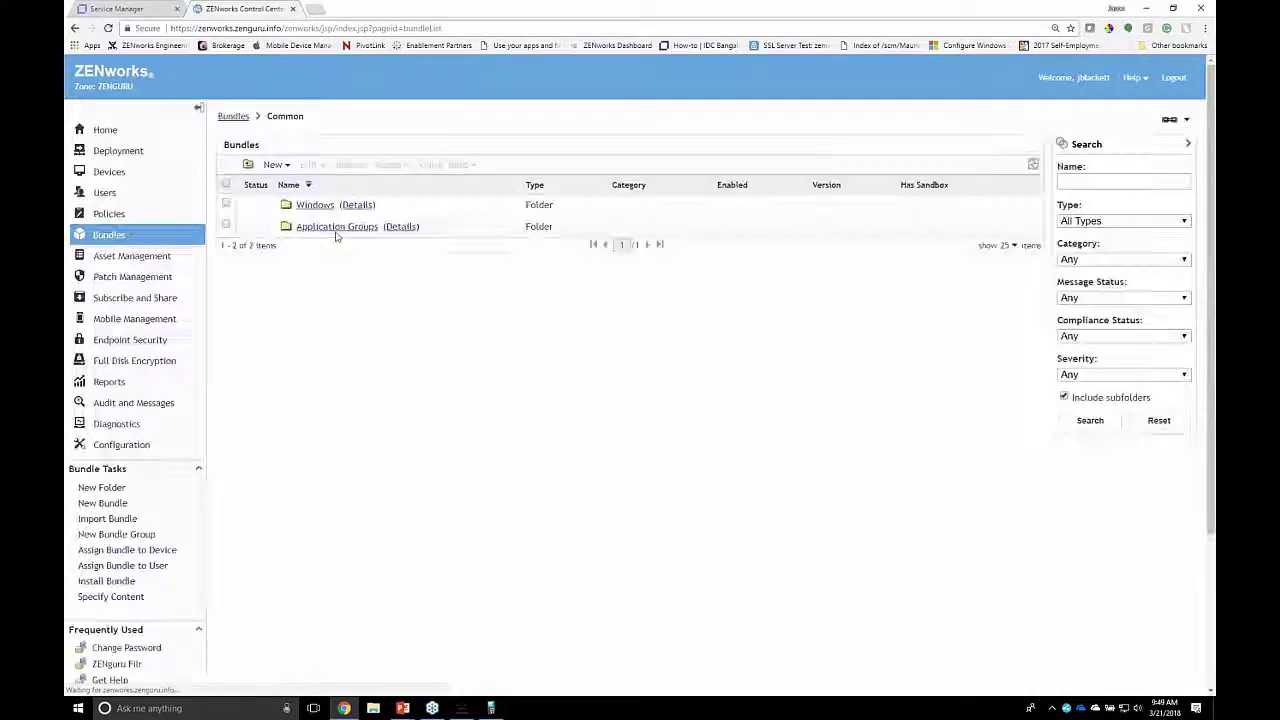
{"action": "left_click", "coordinate": [337, 227]}
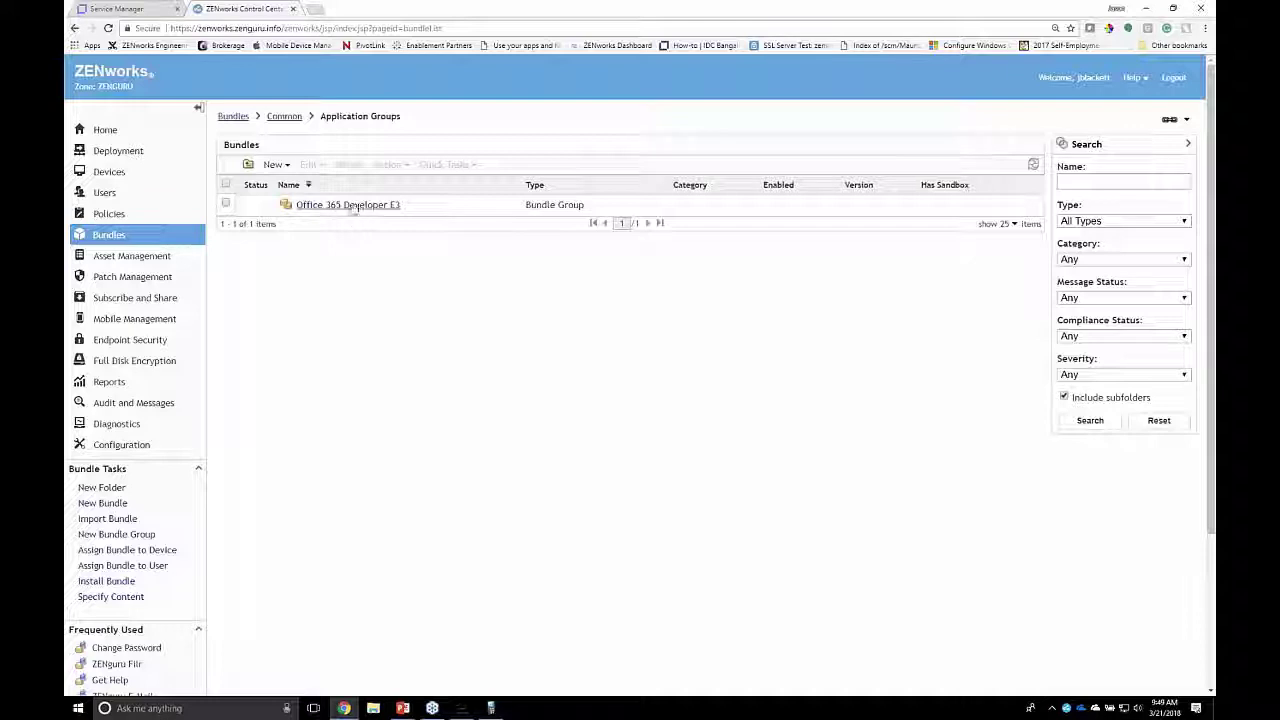
{"action": "left_click", "coordinate": [408, 204]}
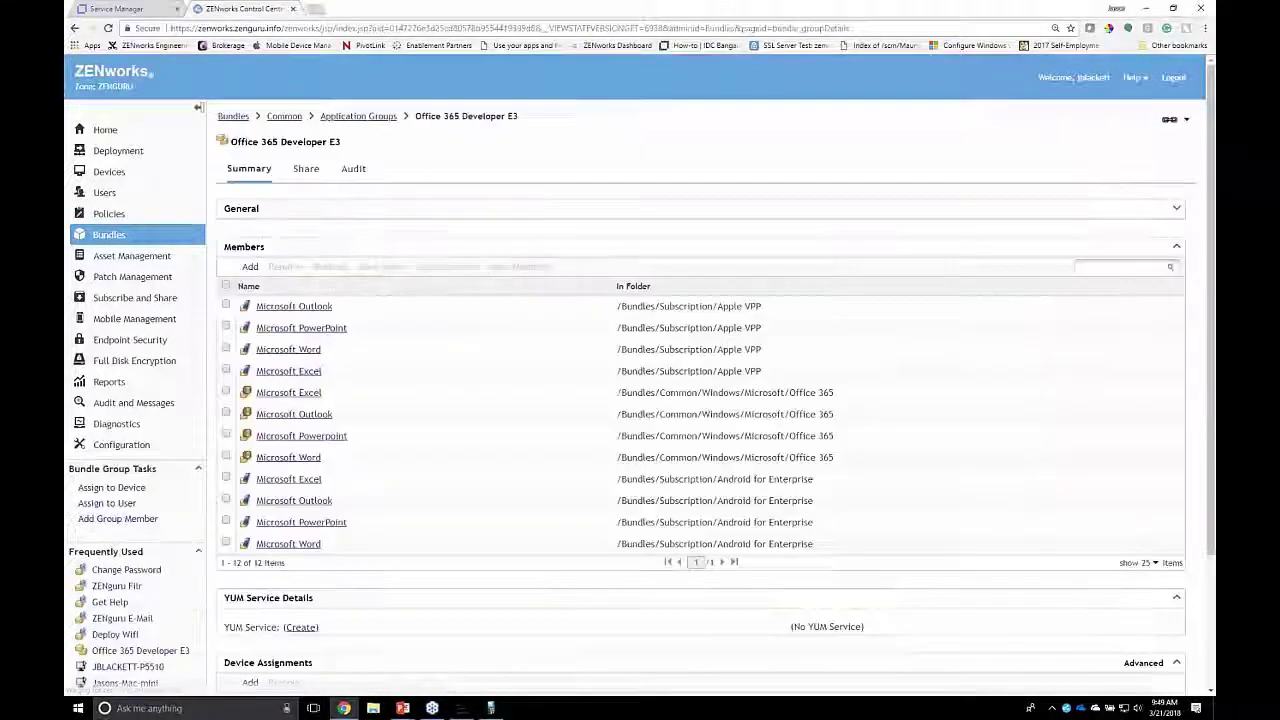
Step: Review its Apple VPP, Windows Office 365 and Android bundles, then open the assigned user group
{"action": "left_click_drag", "start_coordinate": [822, 544], "coordinate": [760, 308]}
{"action": "left_click", "coordinate": [765, 373]}
{"action": "left_click_drag", "start_coordinate": [765, 373], "coordinate": [270, 316]}
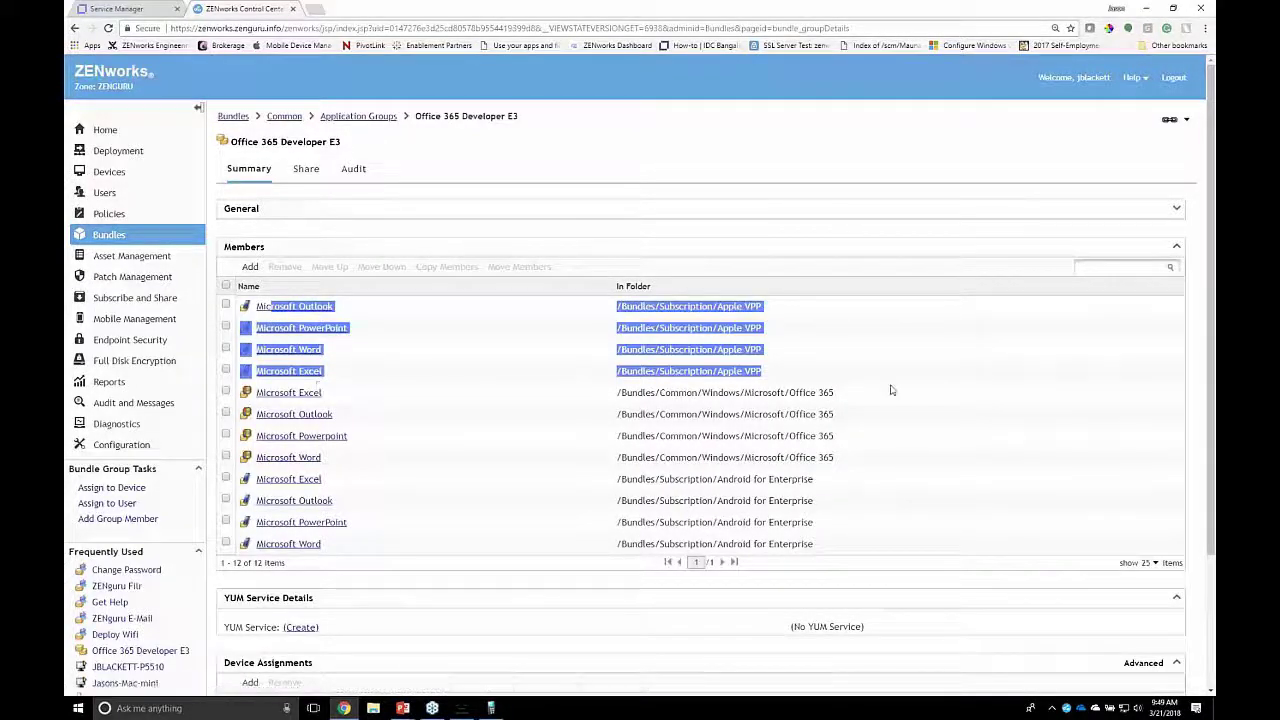
{"action": "left_click_drag", "start_coordinate": [866, 463], "coordinate": [576, 399]}
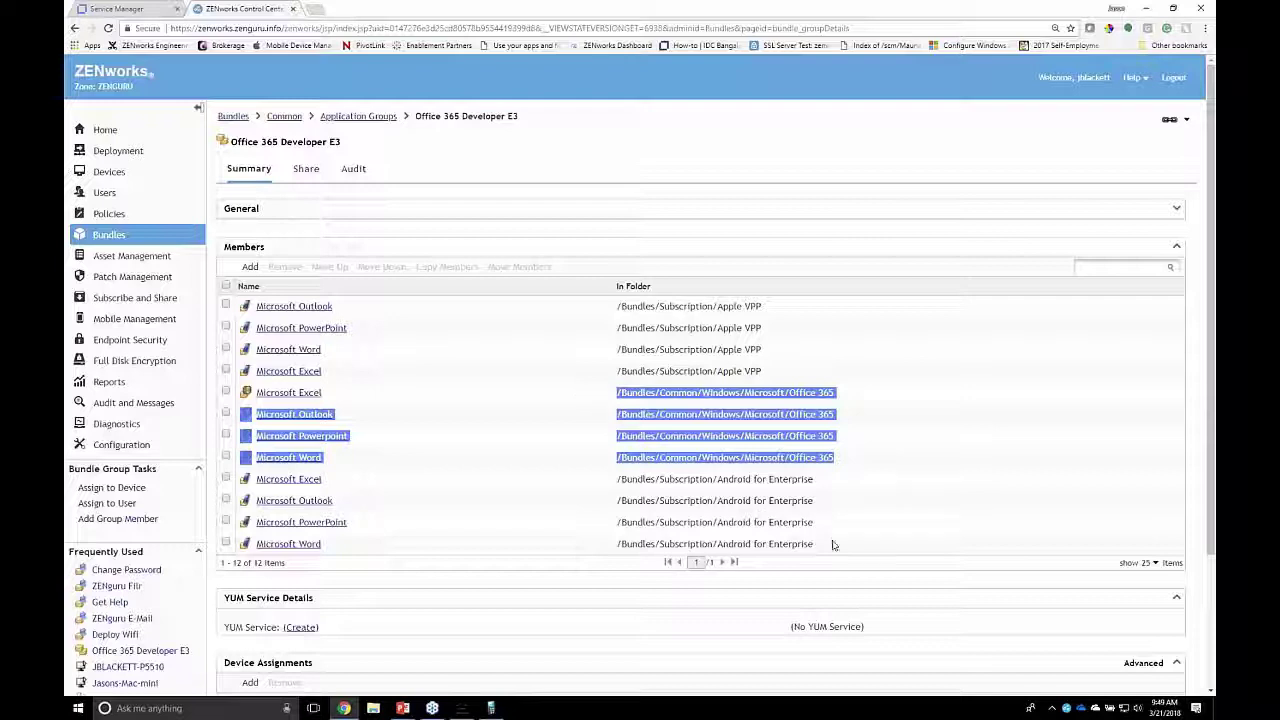
{"action": "left_click_drag", "start_coordinate": [830, 545], "coordinate": [651, 479]}
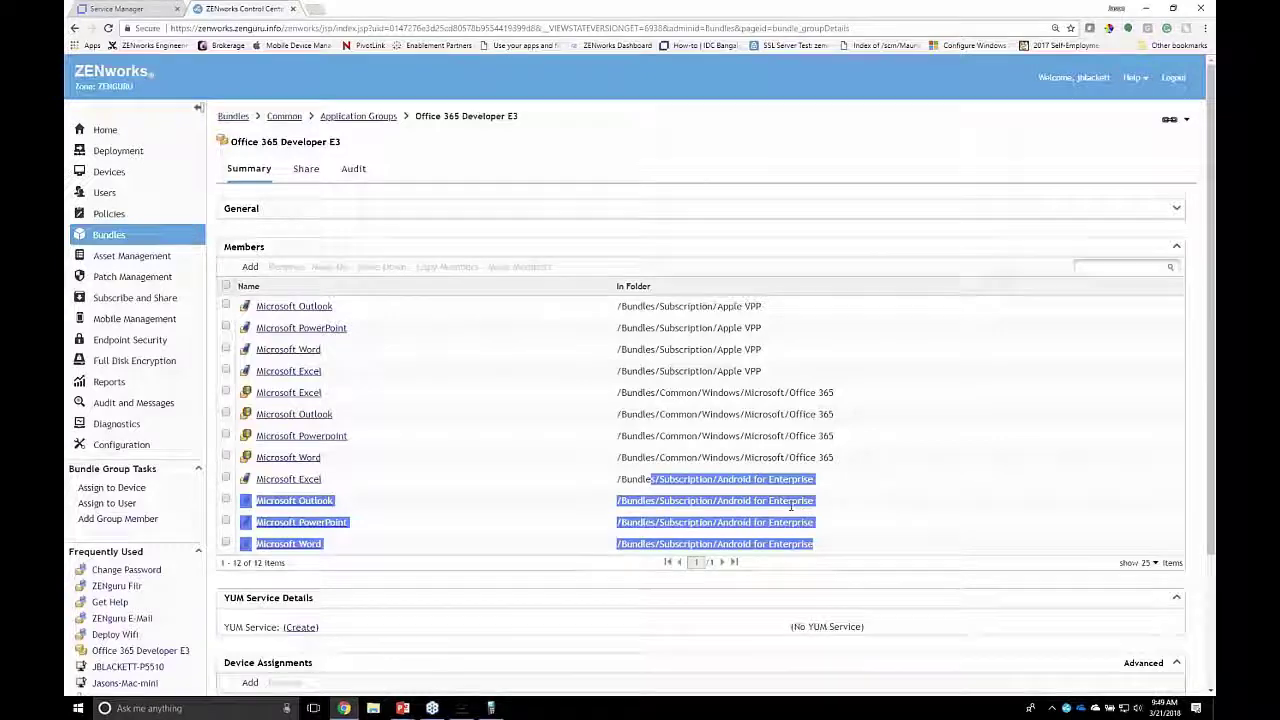
{"action": "scroll", "coordinate": [790, 507], "scroll_direction": "down", "scroll_amount": 3}
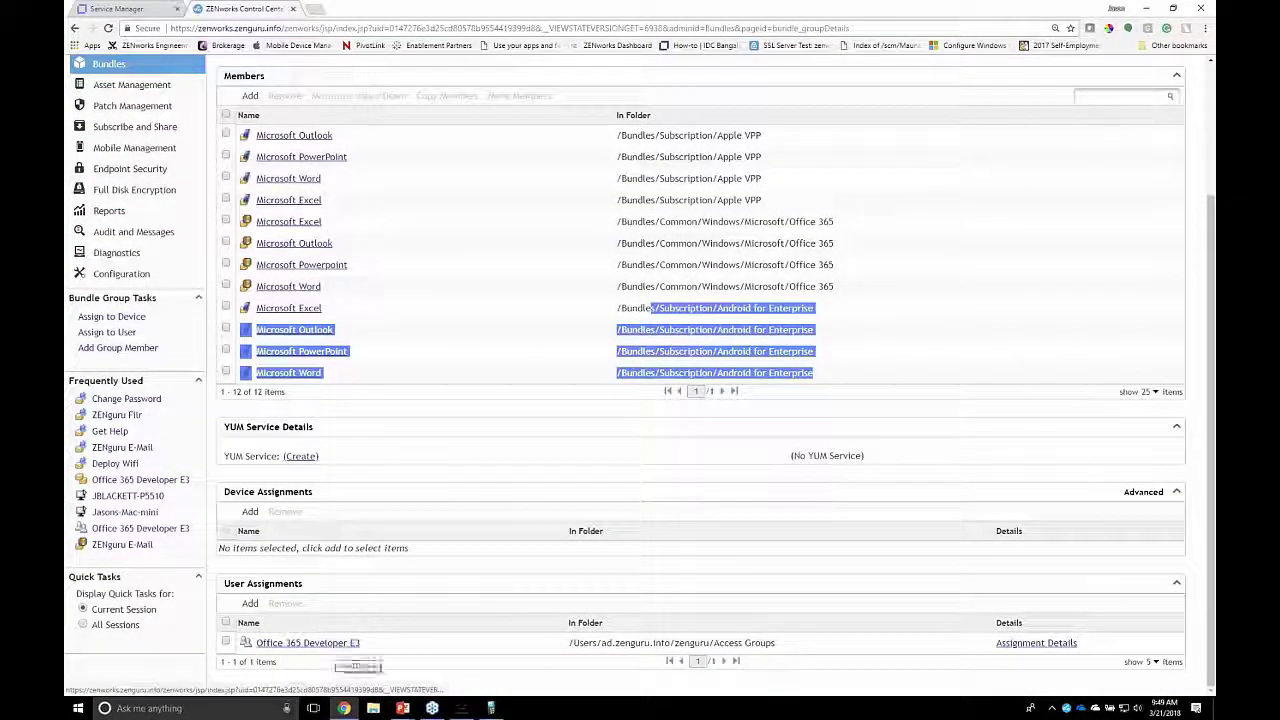
{"action": "left_click", "coordinate": [362, 642]}
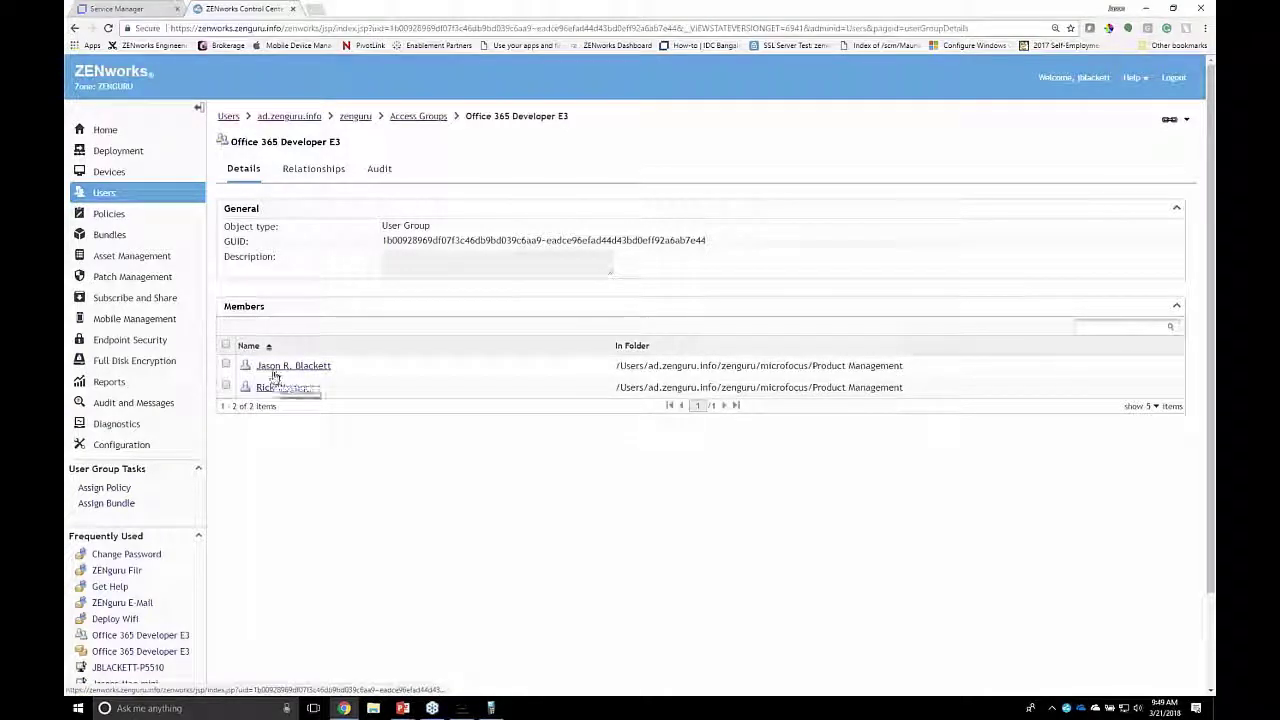
Step: Open and close the Software Library, then refresh the ZENworks agent from its tray icon
{"action": "right_click", "coordinate": [1067, 708]}
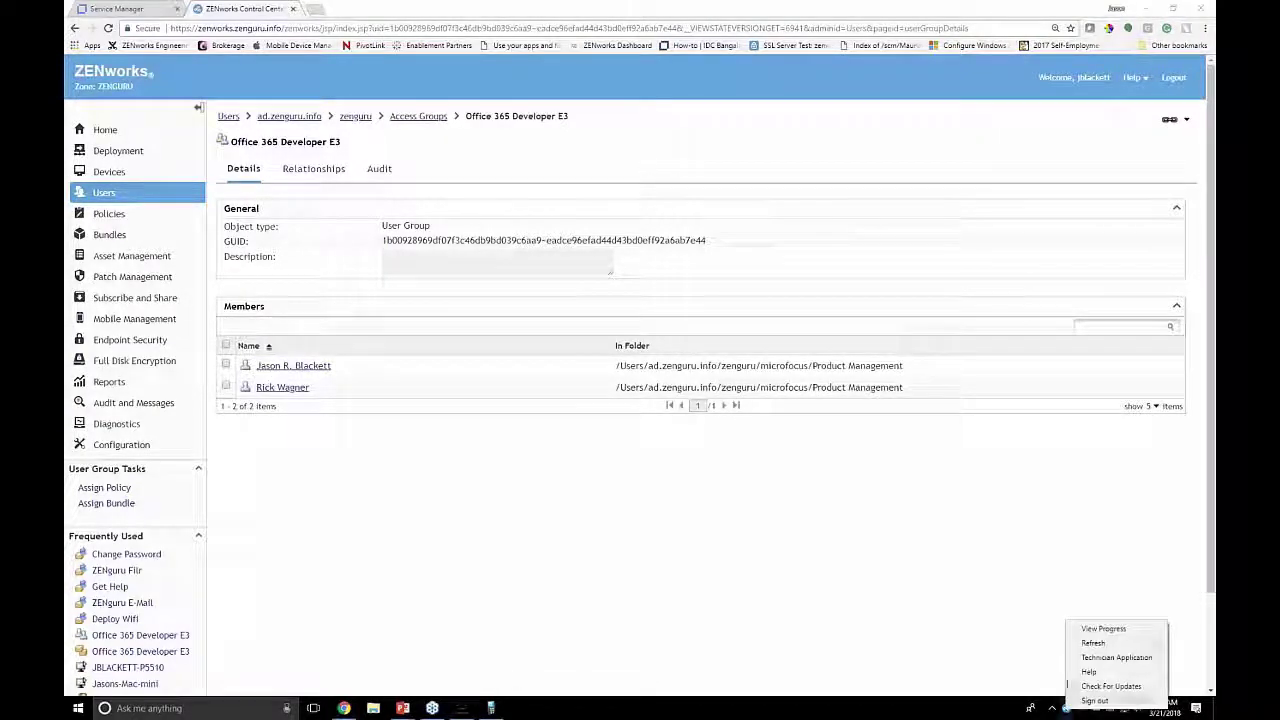
{"action": "left_click", "coordinate": [1100, 627]}
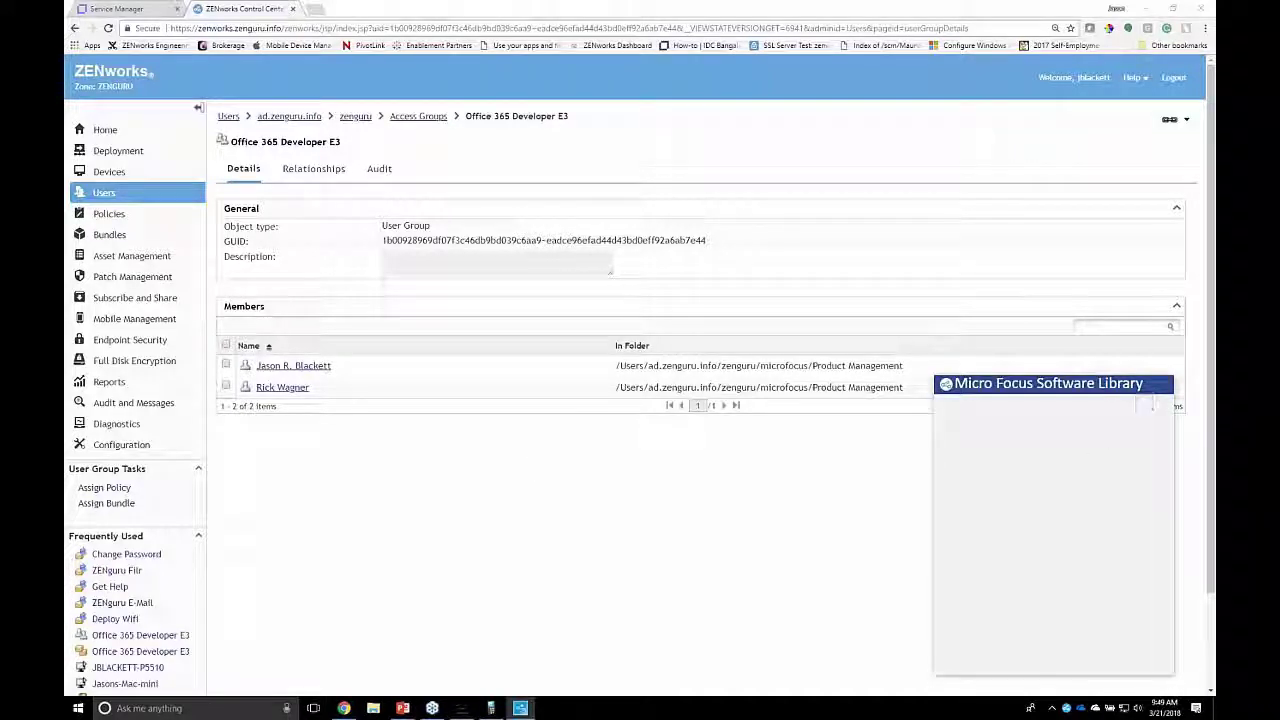
{"action": "right_click", "coordinate": [1040, 392]}
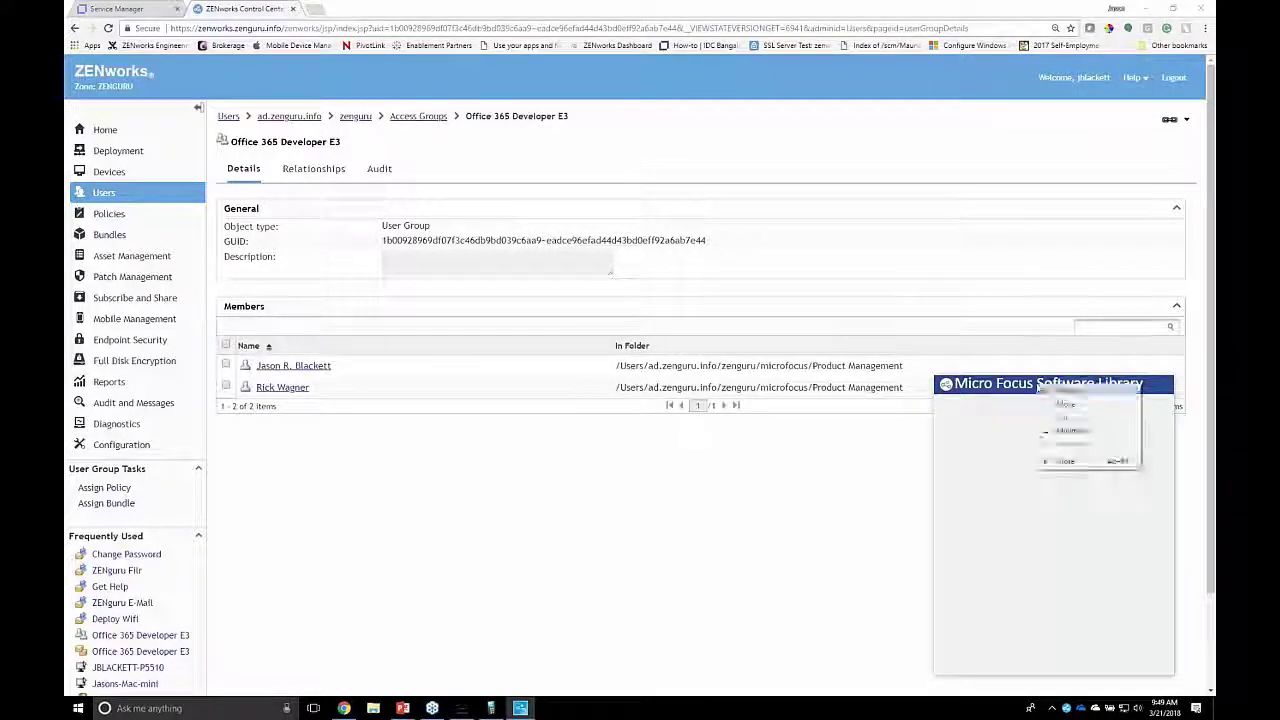
{"action": "left_click", "coordinate": [1070, 462]}
{"action": "right_click", "coordinate": [1067, 708]}
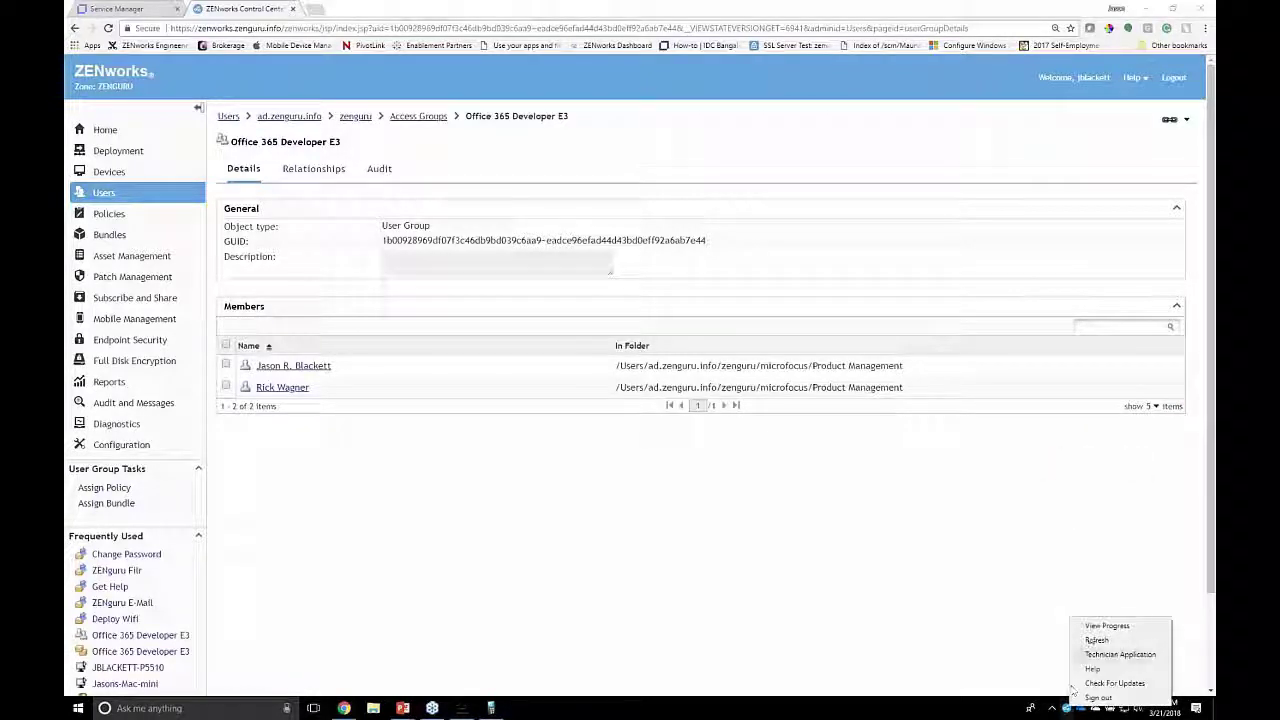
{"action": "left_click", "coordinate": [1100, 645]}
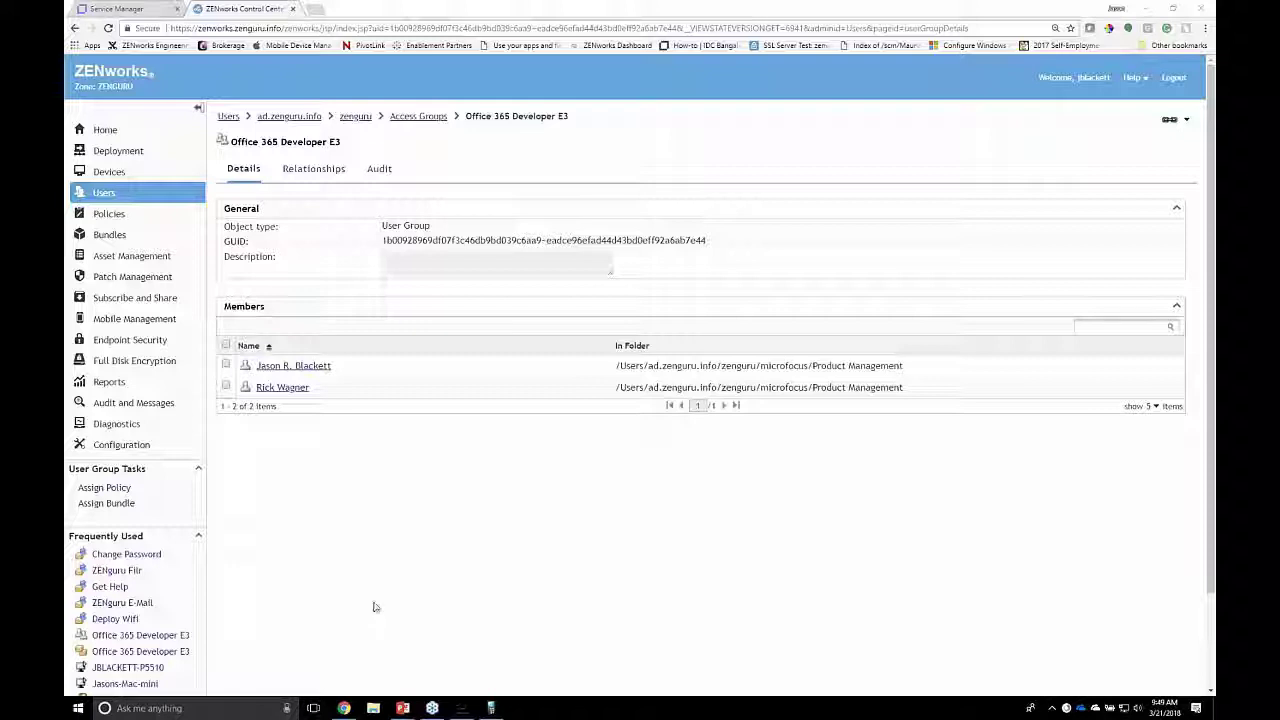
{"action": "left_click", "coordinate": [470, 712]}
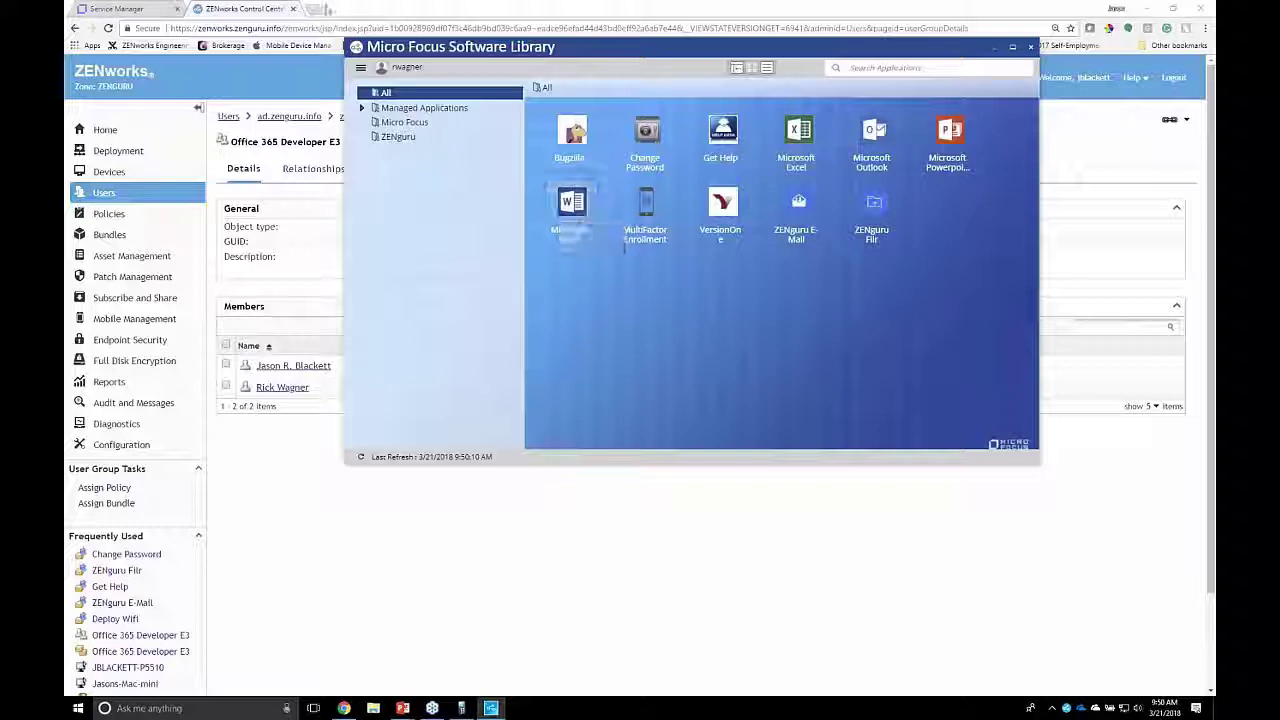
Step: Open a new Chrome tab and load portal.azure.com by entering 'portal'
{"action": "left_click", "coordinate": [318, 12]}
{"action": "key", "text": "ctrl+t"}
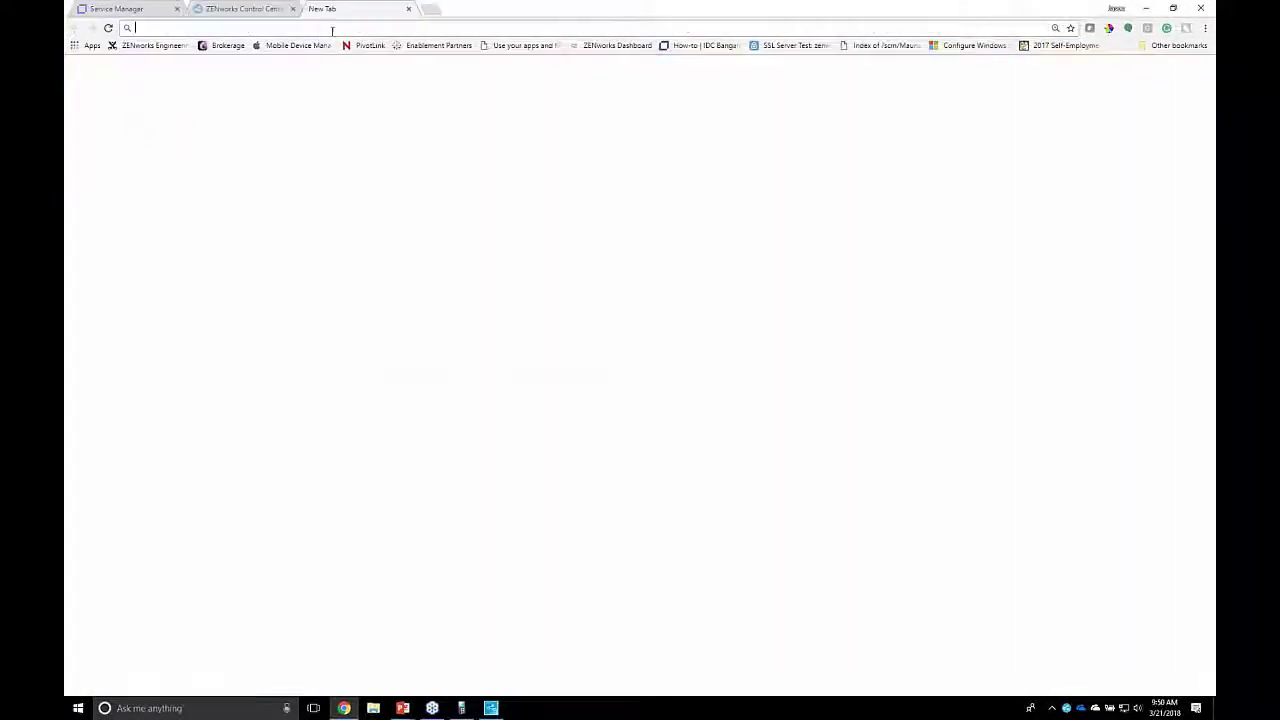
{"action": "type", "text": "portal"}
{"action": "key", "text": "Return"}
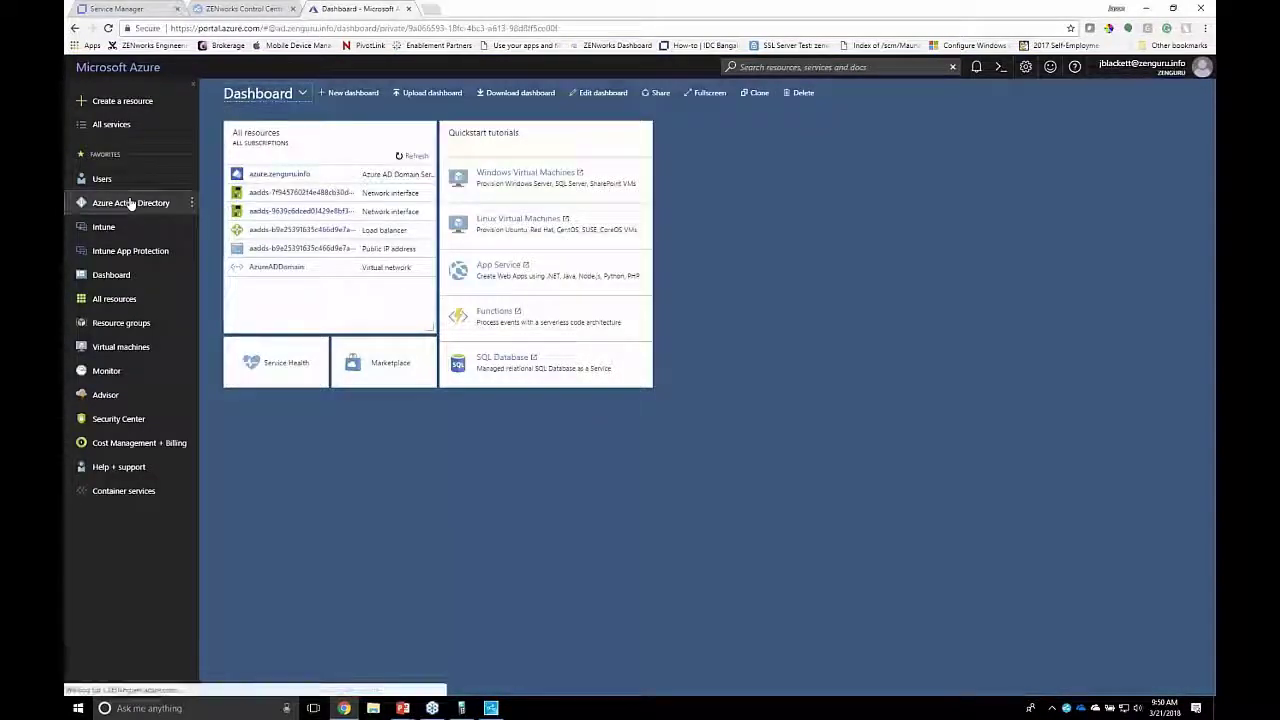
Step: Open the Office 365 Developer E3 group in Azure AD Groups, check its members, then its Licenses
{"action": "left_click", "coordinate": [130, 204]}
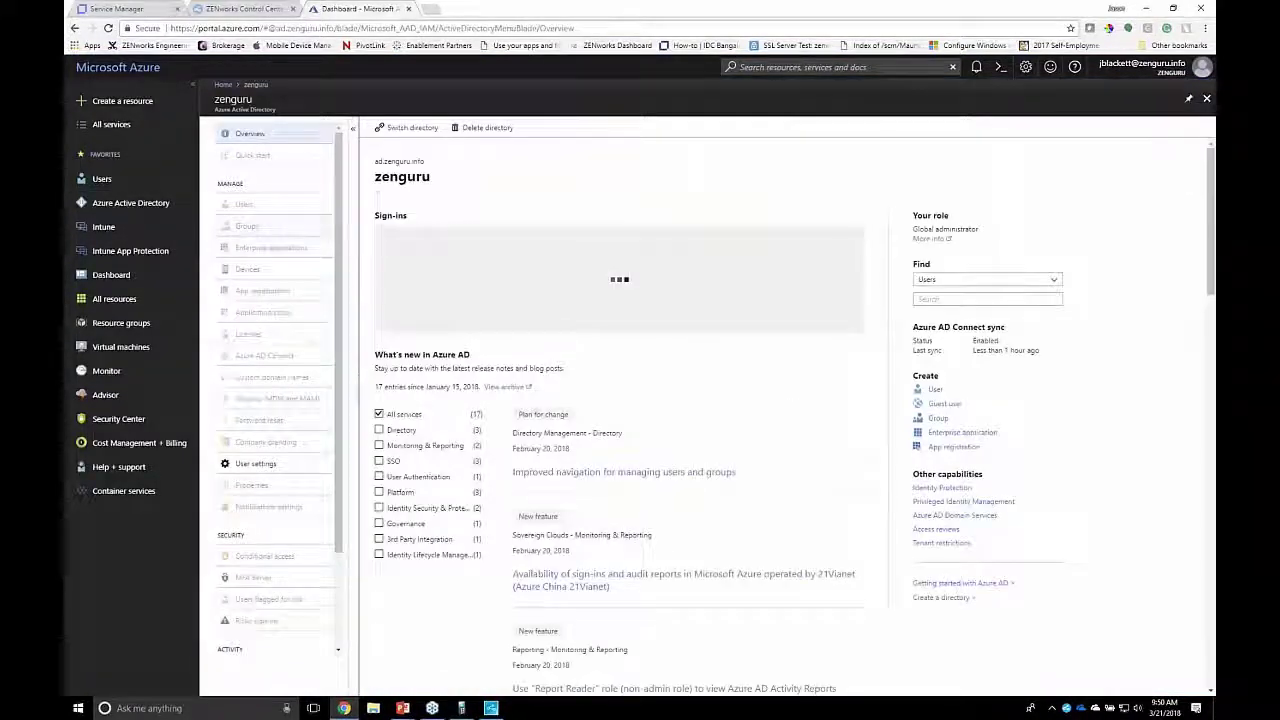
{"action": "left_click", "coordinate": [249, 232]}
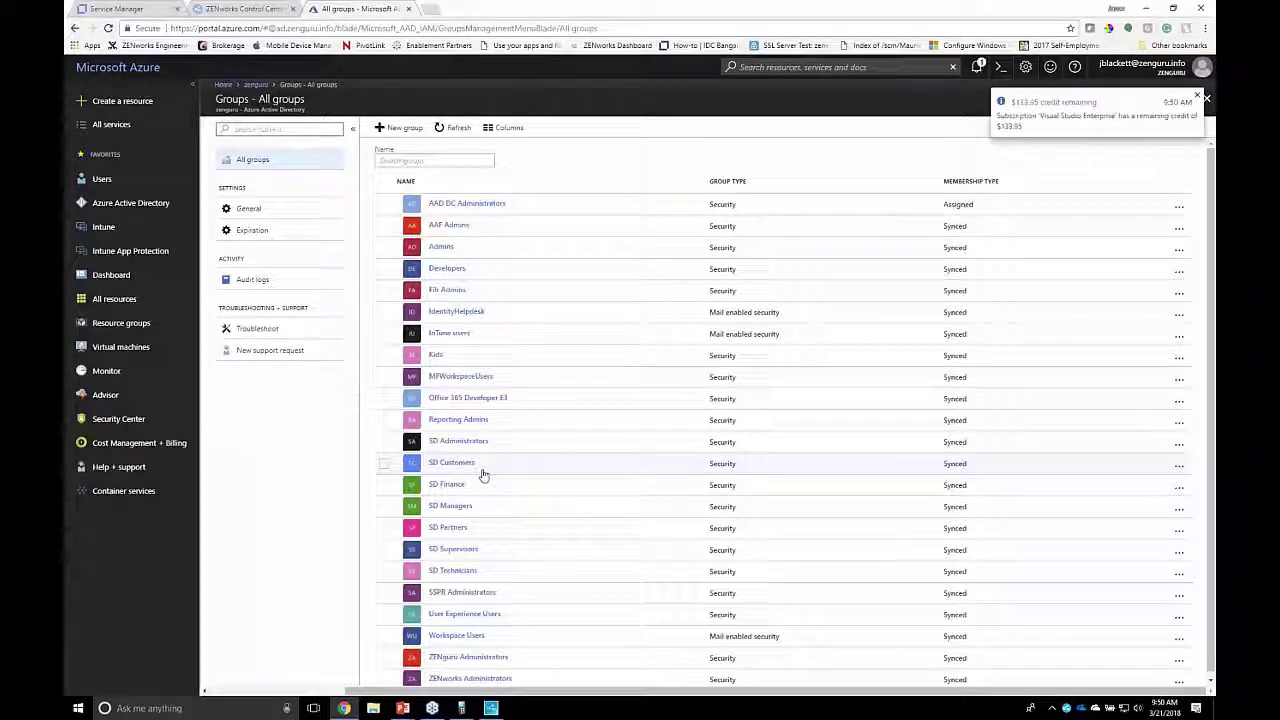
{"action": "left_click", "coordinate": [447, 403]}
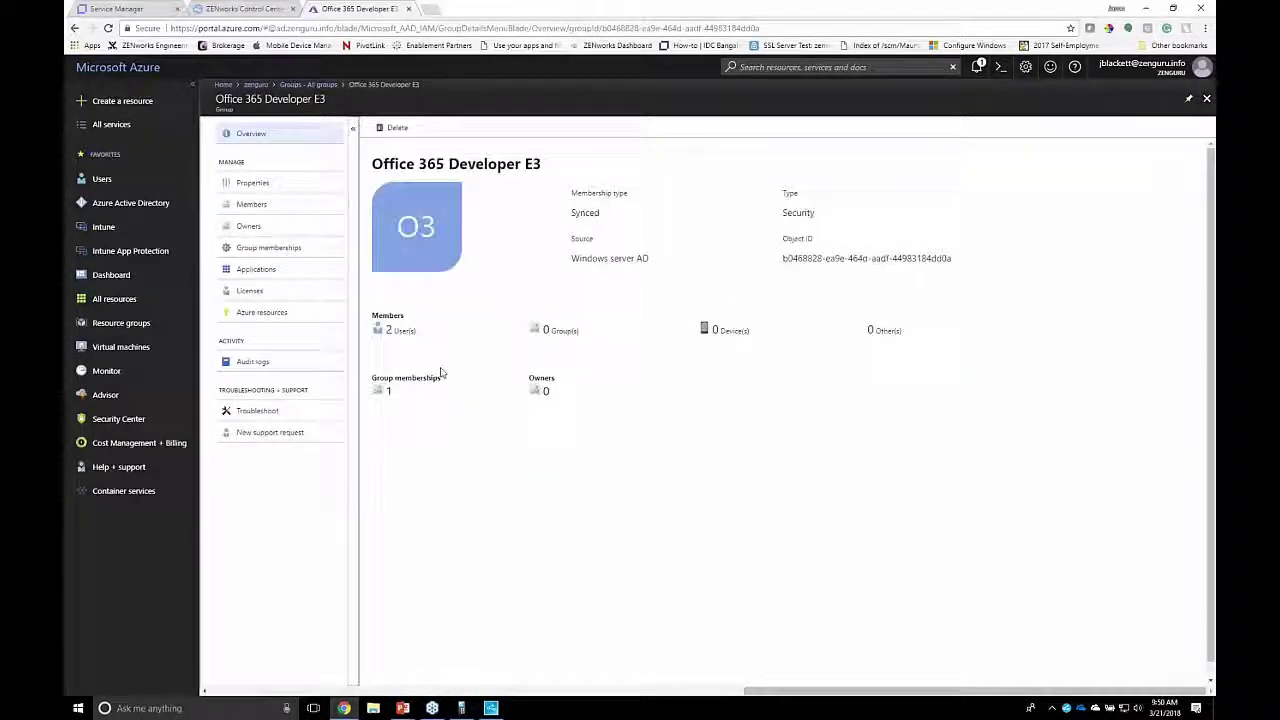
{"action": "left_click", "coordinate": [248, 205]}
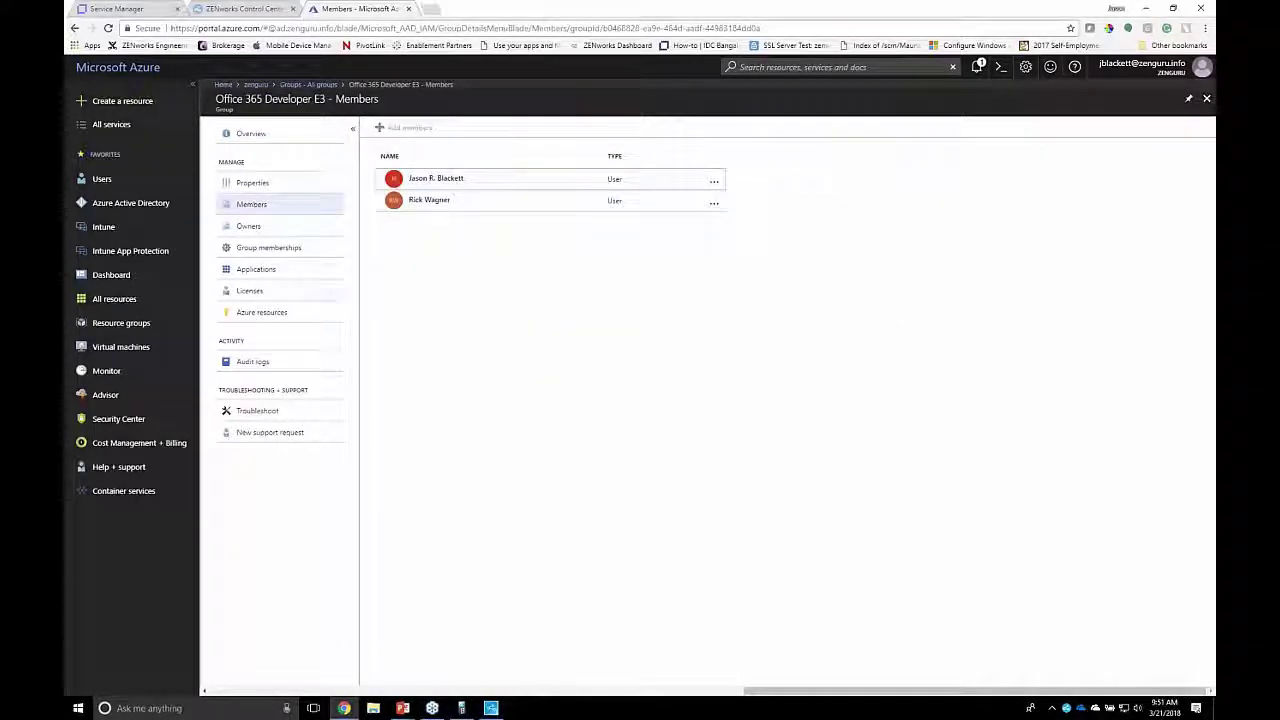
{"action": "left_click", "coordinate": [250, 291]}
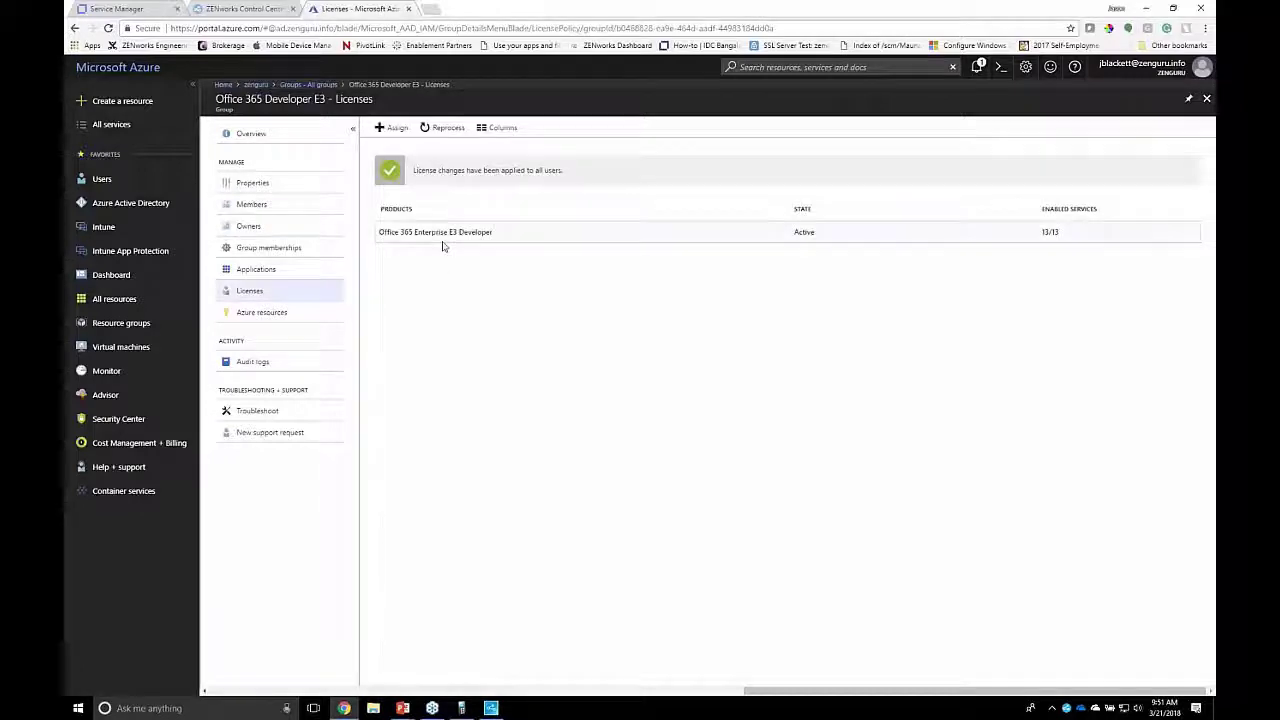